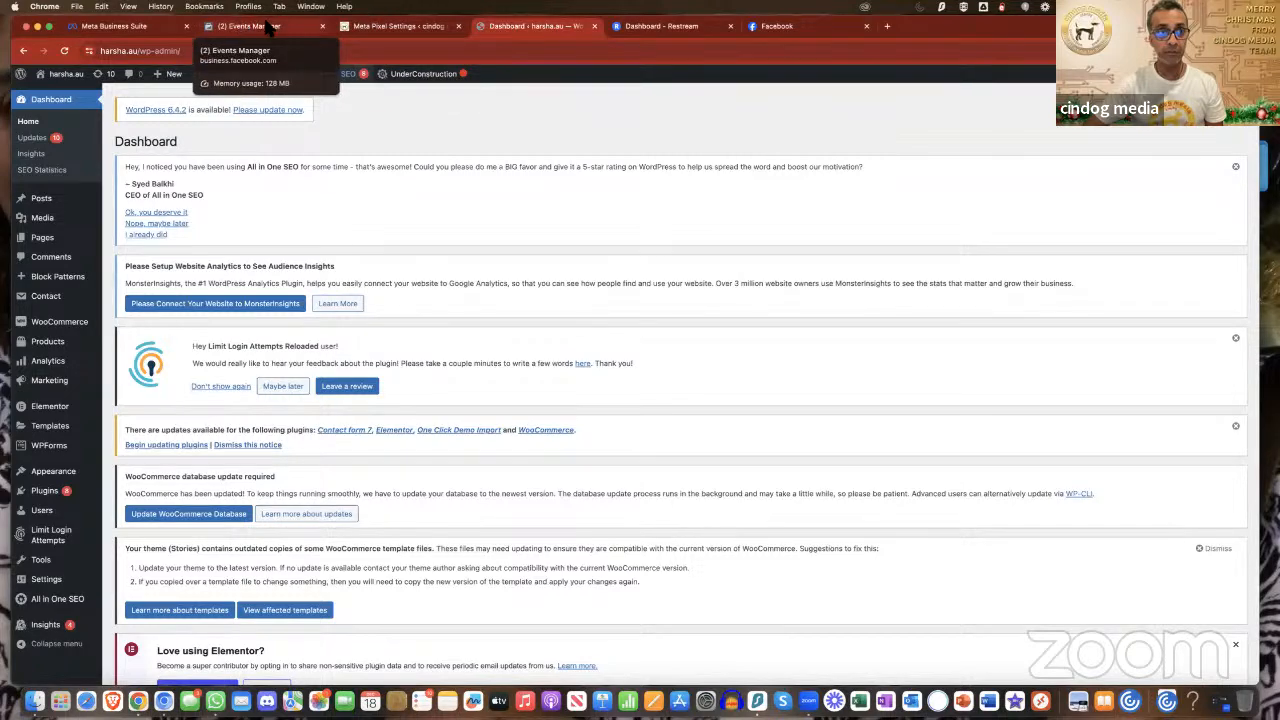
# Step: Open the page for adding new plugins on the harsha.au site and search for "facebook"
pyautogui.click(268, 27)
pyautogui.click(521, 27)
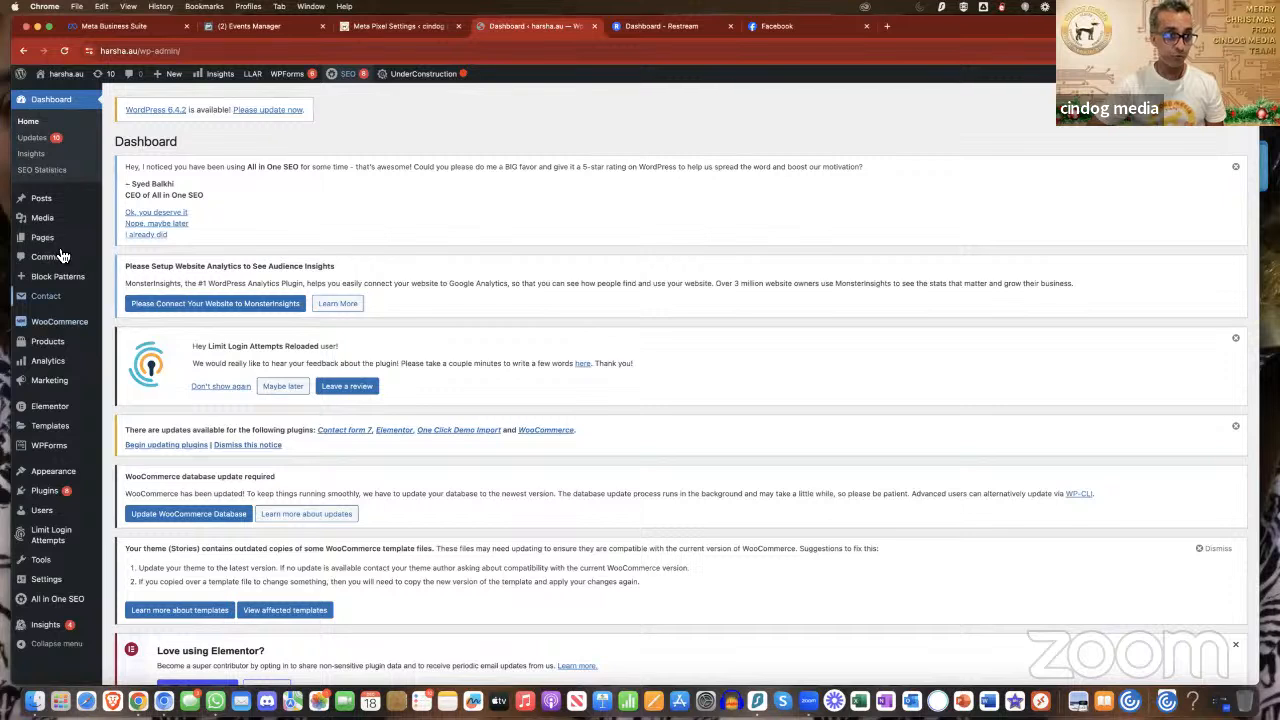
pyautogui.click(50, 502)
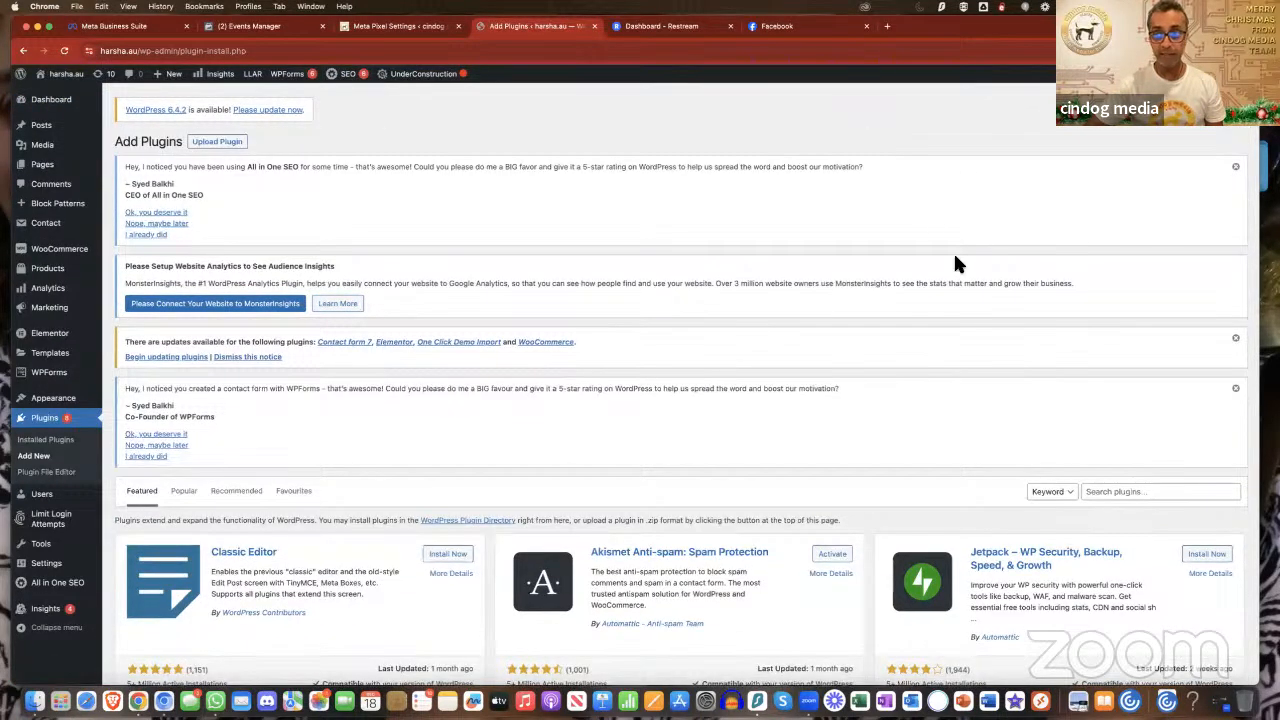
pyautogui.click(1116, 491)
pyautogui.write('fa')
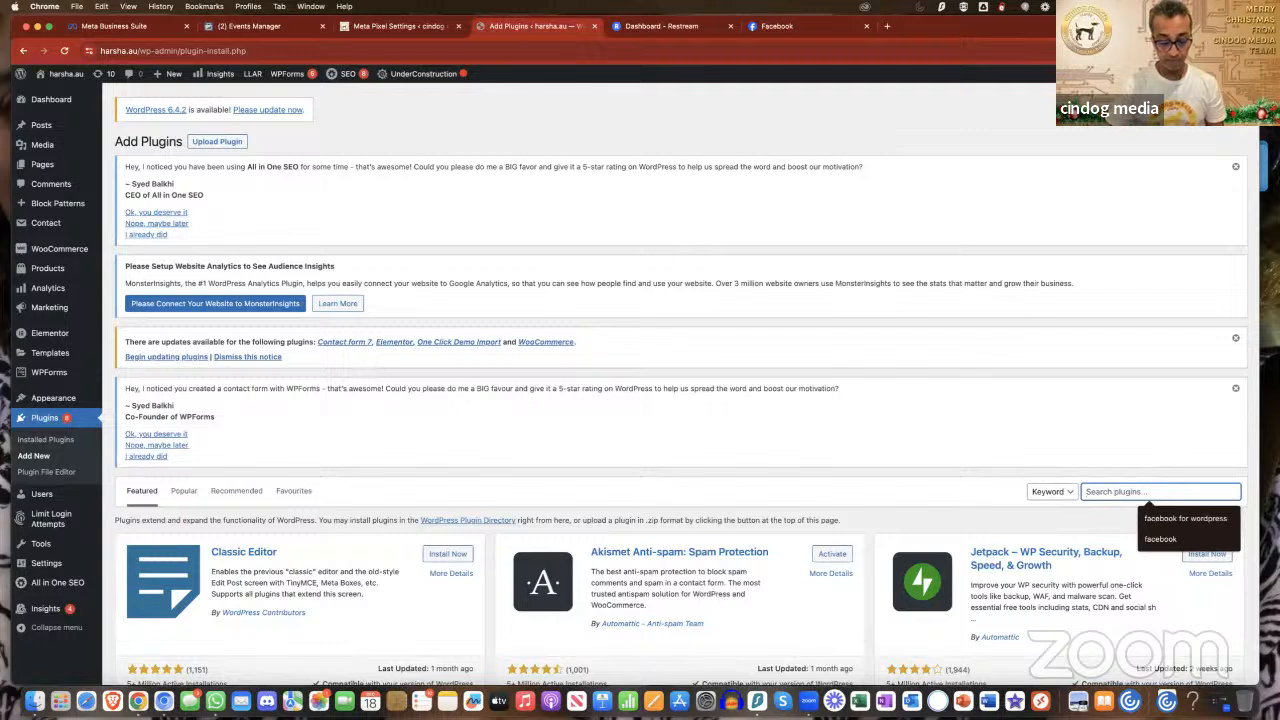
pyautogui.write('ce')
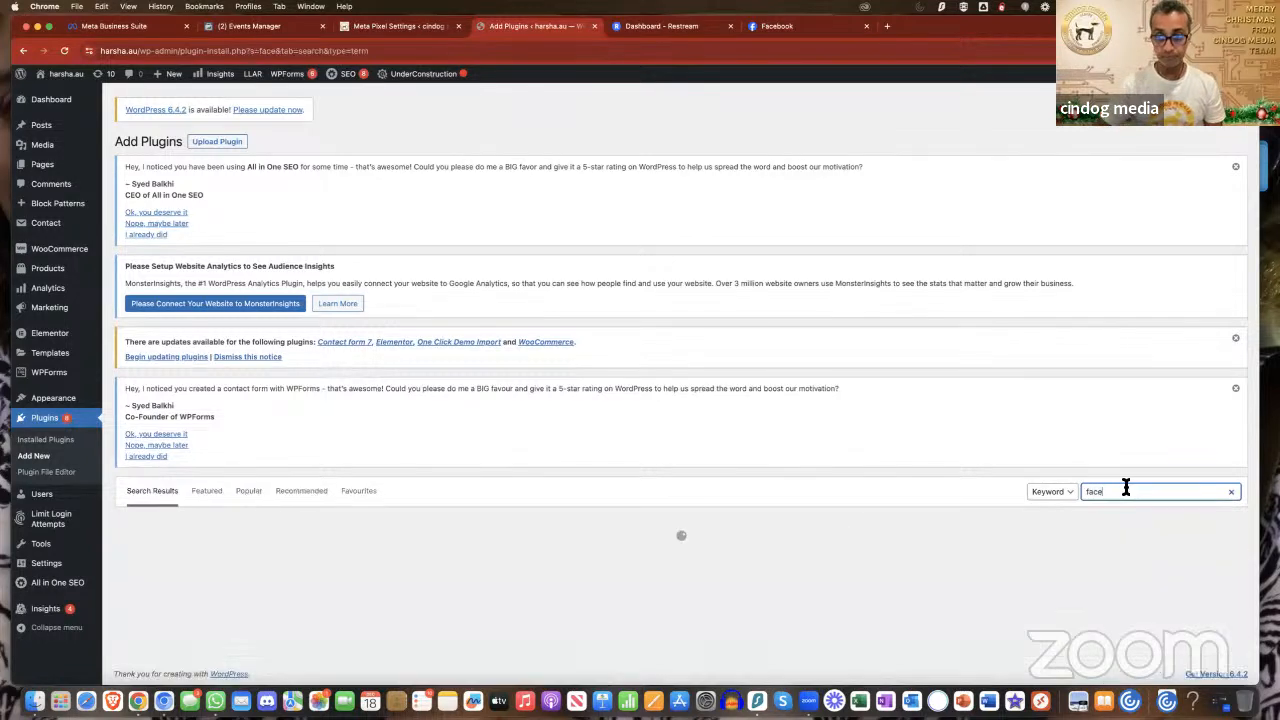
pyautogui.write('book')
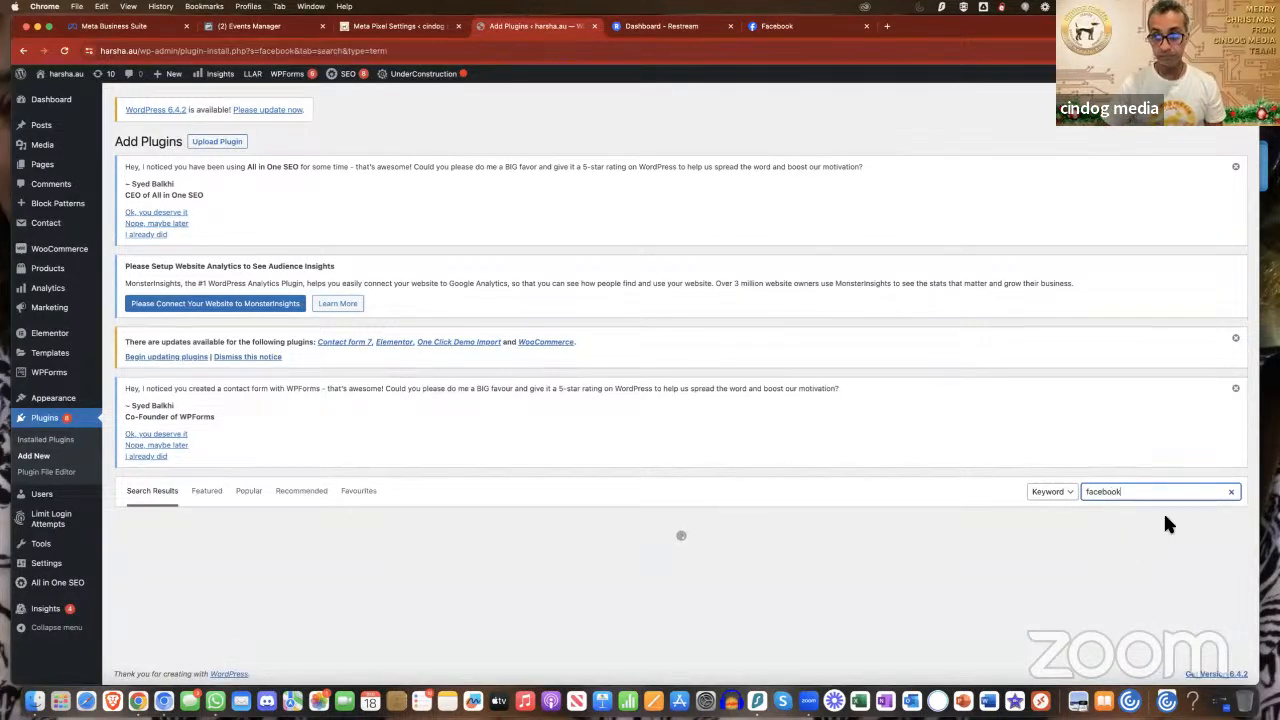
pyautogui.click(1168, 522)
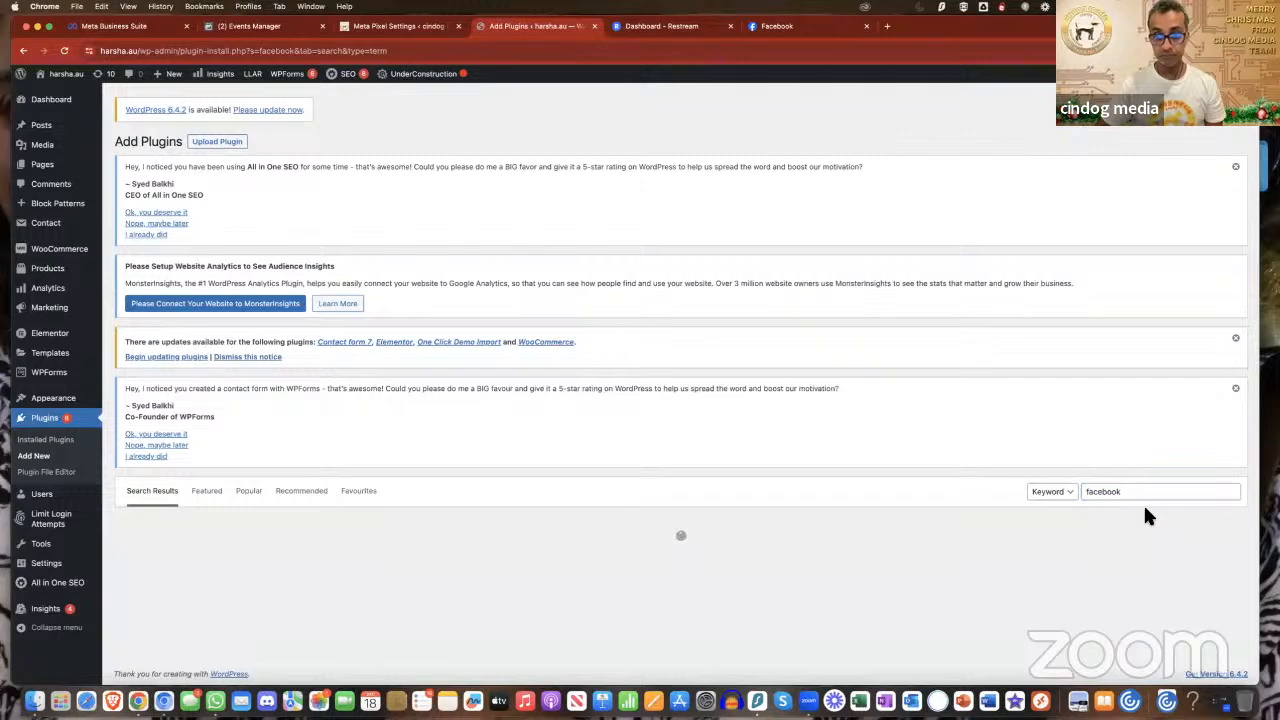
pyautogui.click(1141, 497)
pyautogui.click(1169, 523)
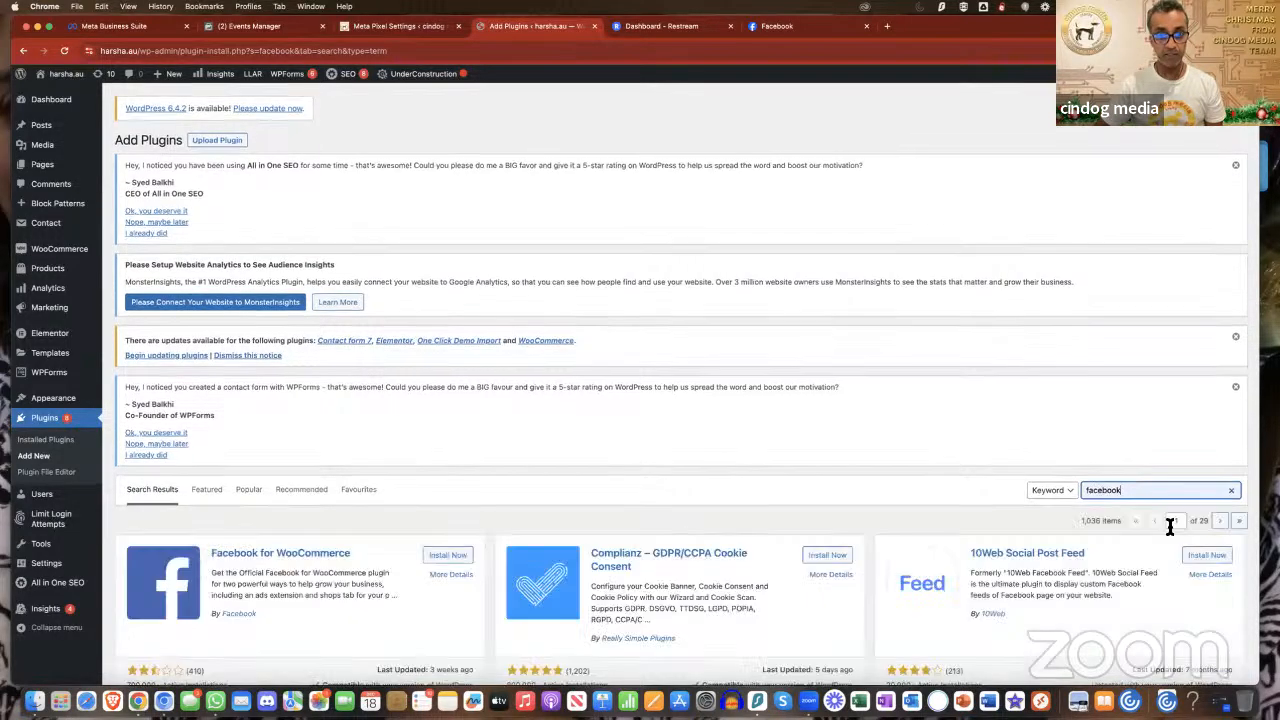
# Step: Install and activate the Meta pixel for WordPress plugin from the search results
pyautogui.scroll(-5, 1168, 526)
pyautogui.scroll(-3, 1168, 528)
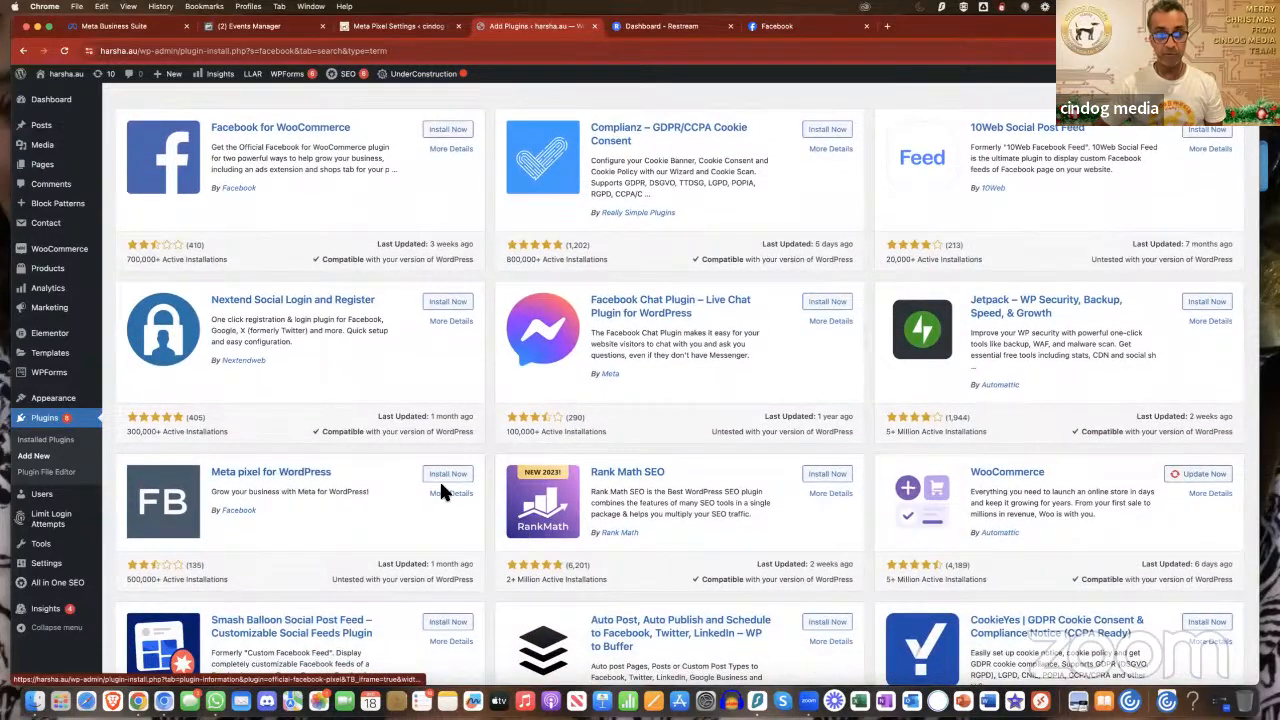
pyautogui.click(449, 475)
pyautogui.scroll(-2, 449, 480)
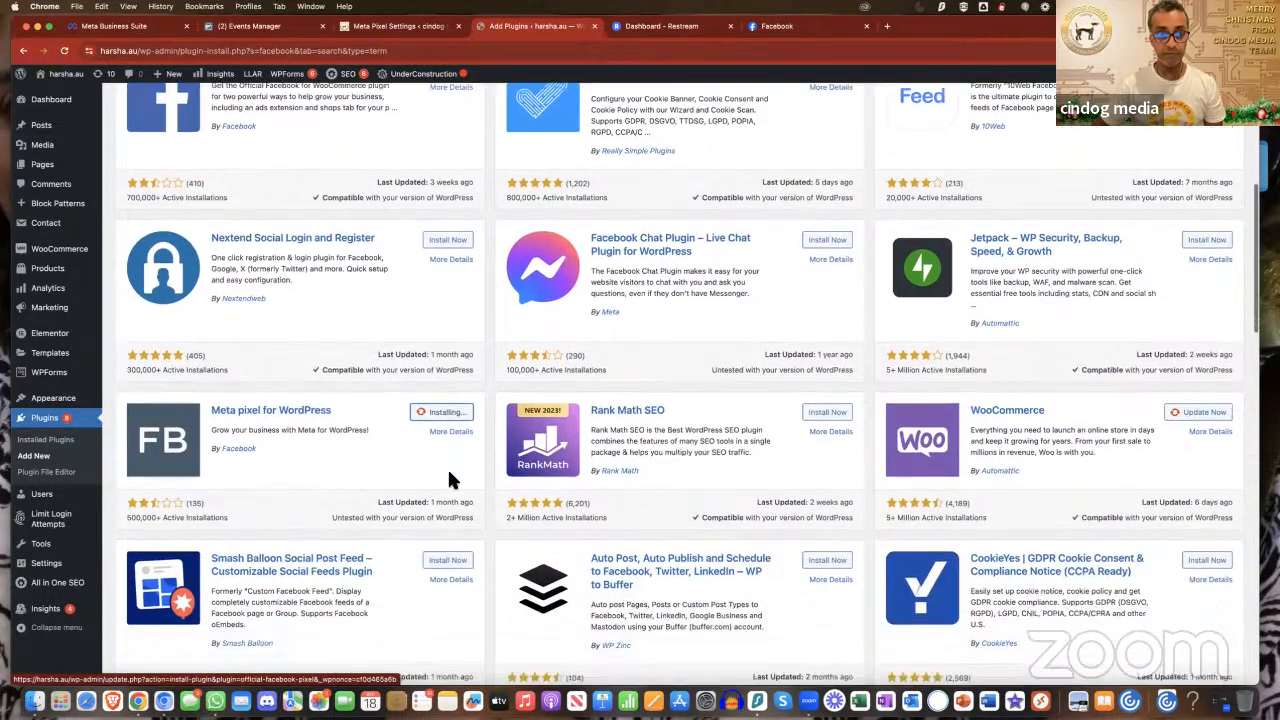
pyautogui.scroll(-2, 447, 467)
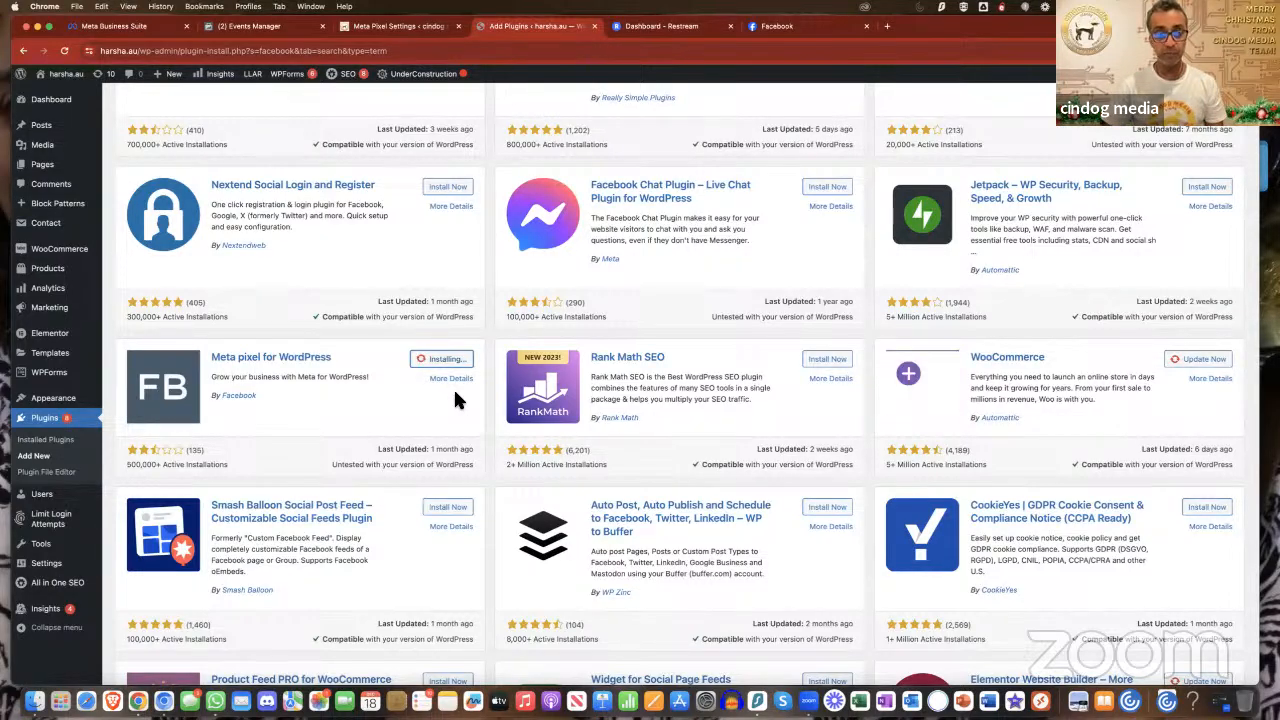
pyautogui.scroll(2, 455, 393)
pyautogui.scroll(5, 455, 393)
pyautogui.scroll(-4, 455, 395)
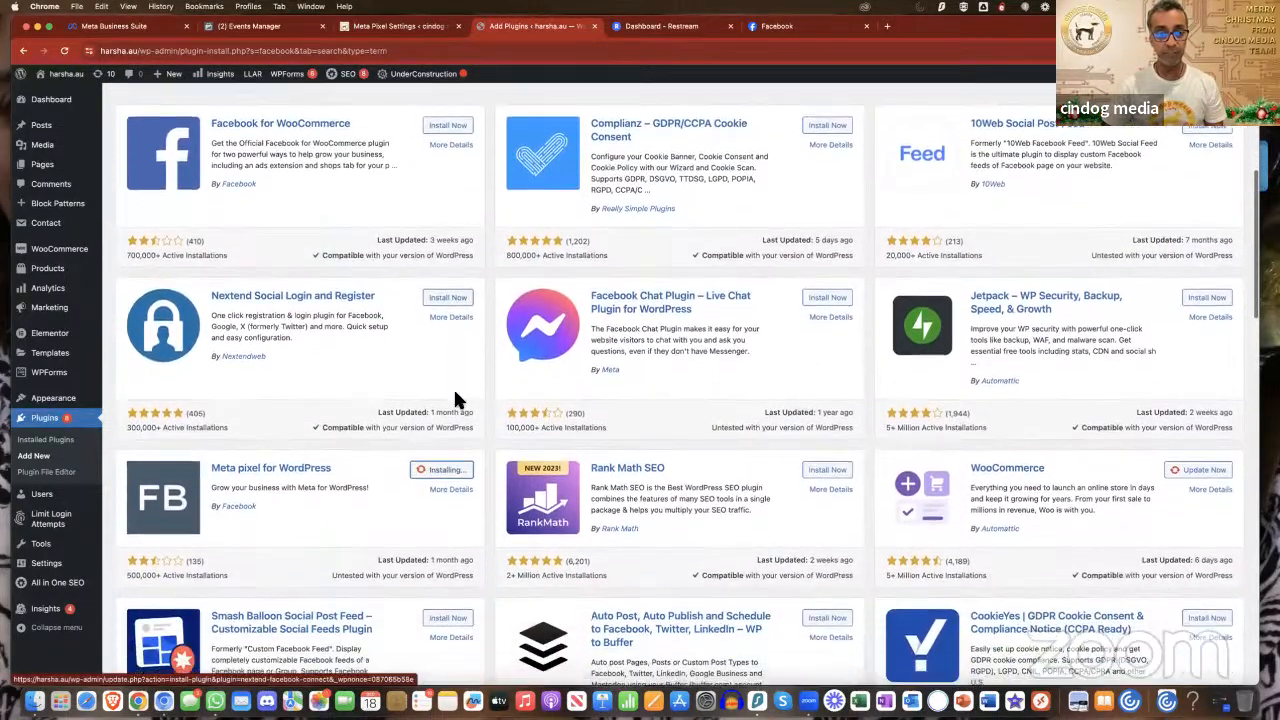
pyautogui.scroll(-2, 457, 398)
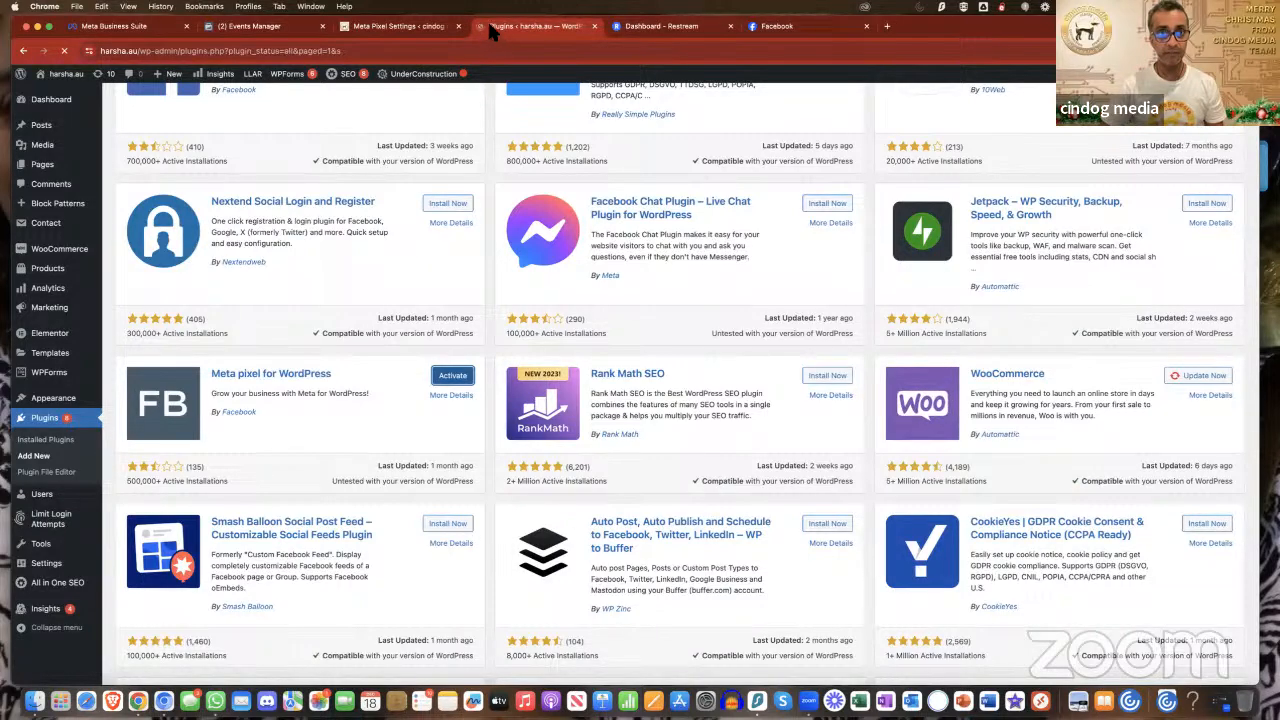
# Step: Find Meta pixel for WordPress among the installed plugins and open its settings
pyautogui.scroll(-2, 440, 245)
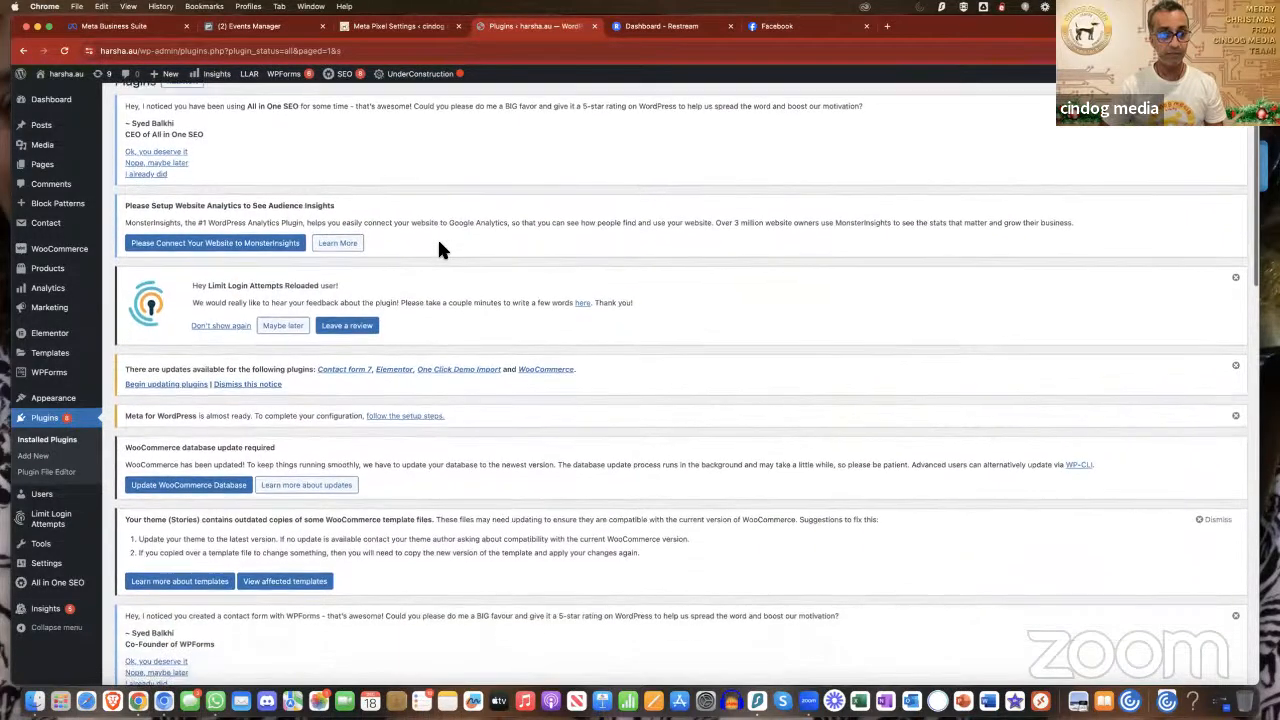
pyautogui.scroll(-6, 440, 247)
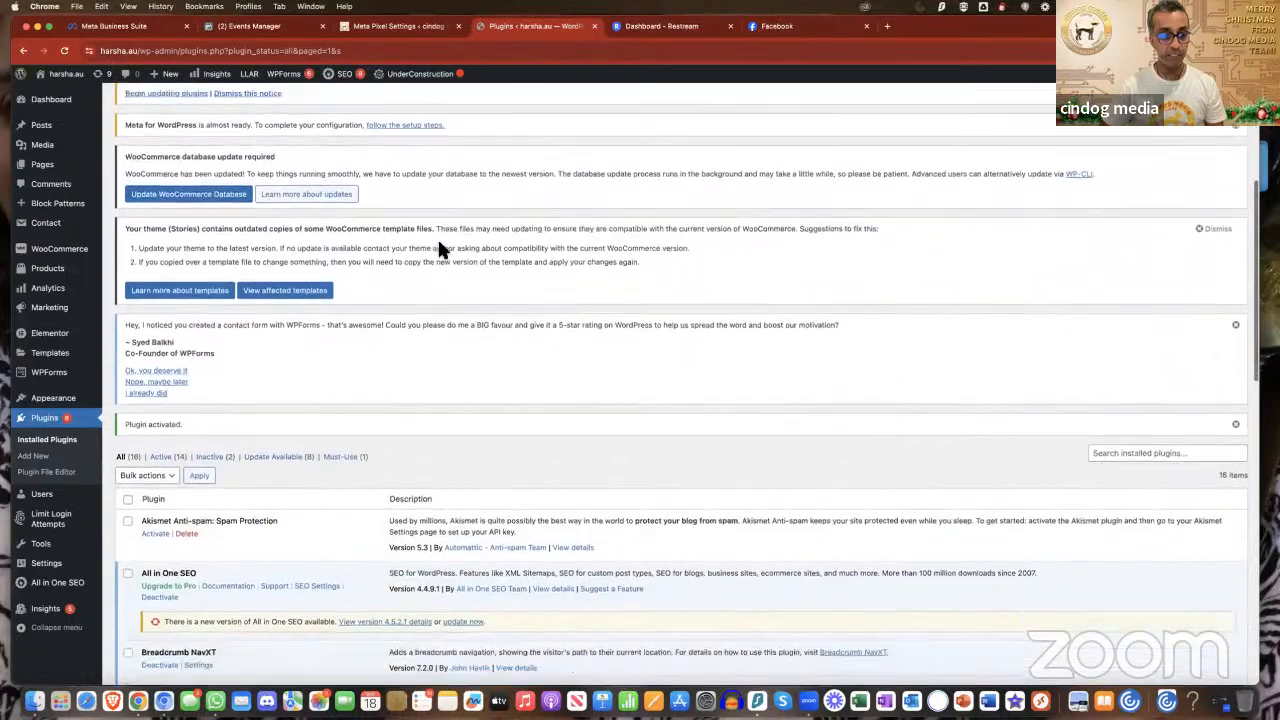
pyautogui.scroll(-8, 440, 248)
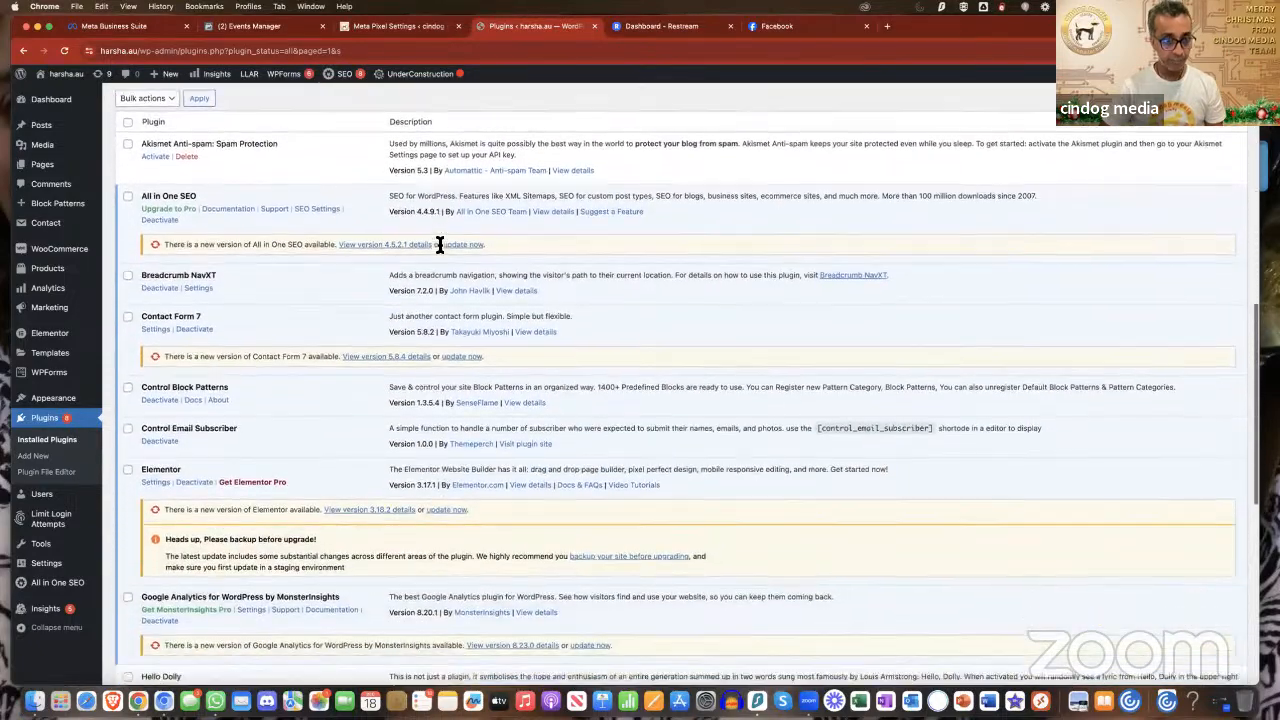
pyautogui.scroll(-1, 440, 245)
pyautogui.scroll(2, 440, 245)
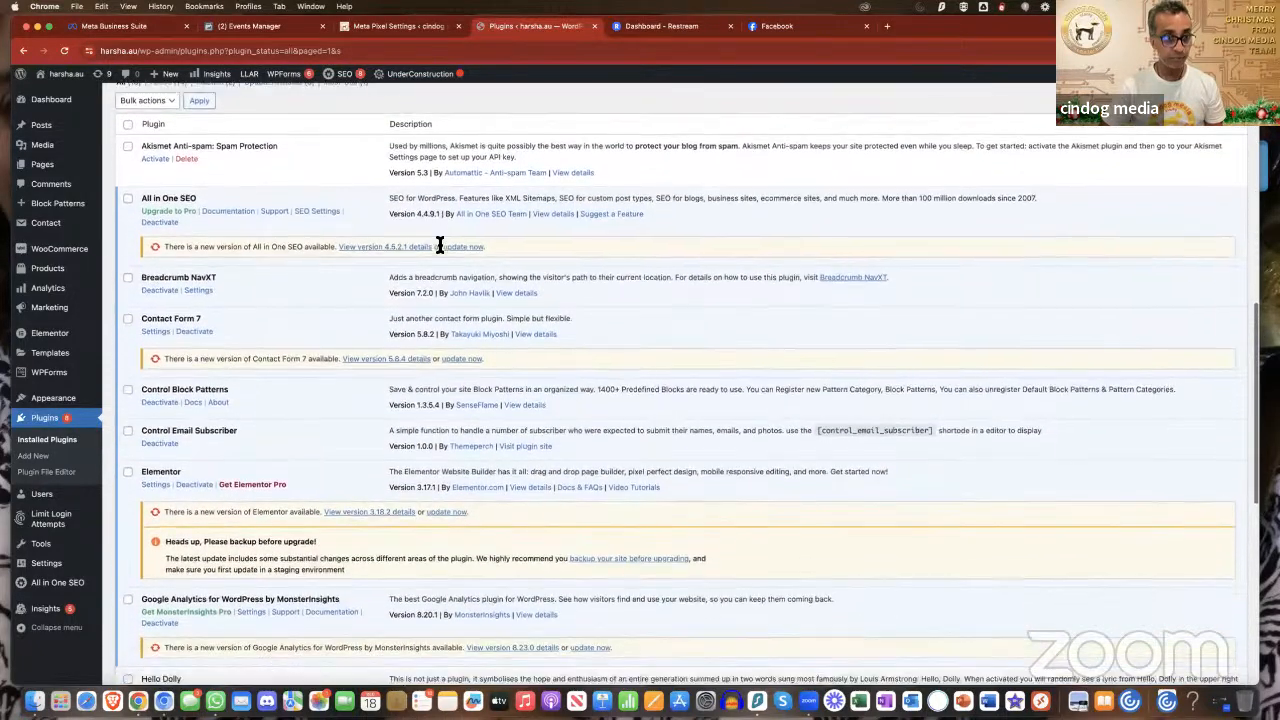
pyautogui.scroll(-8, 440, 246)
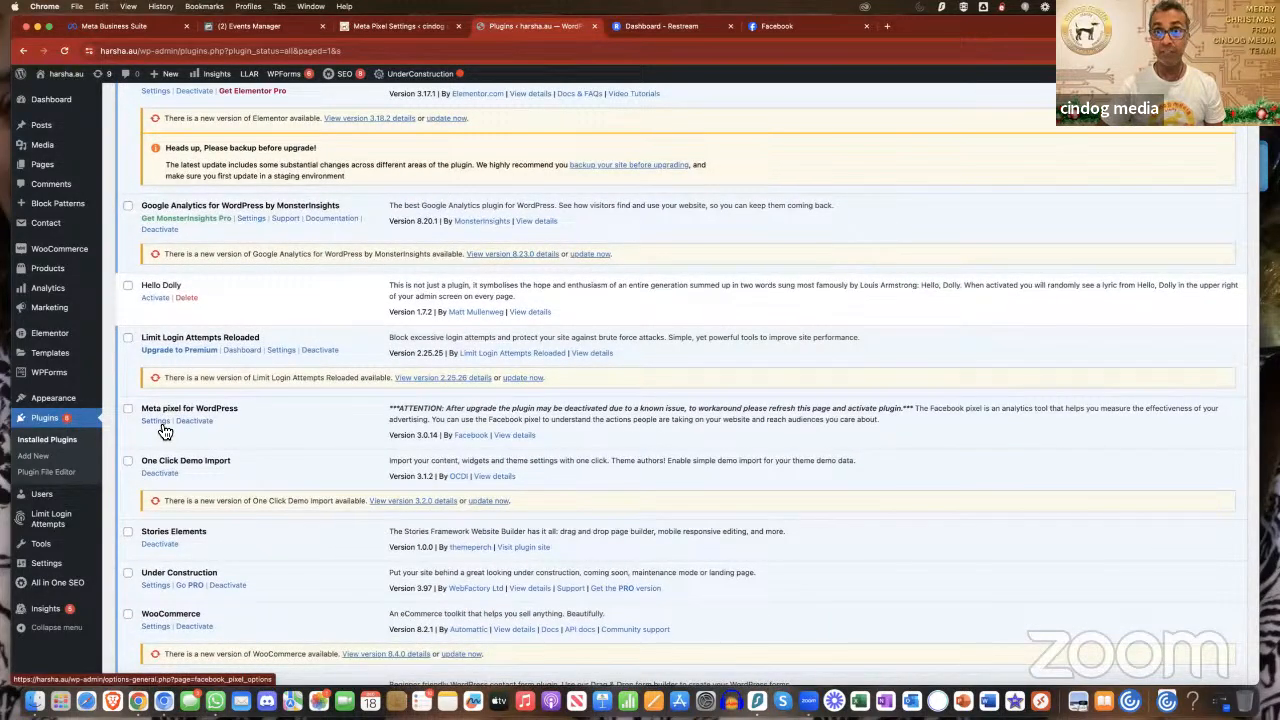
pyautogui.click(157, 421)
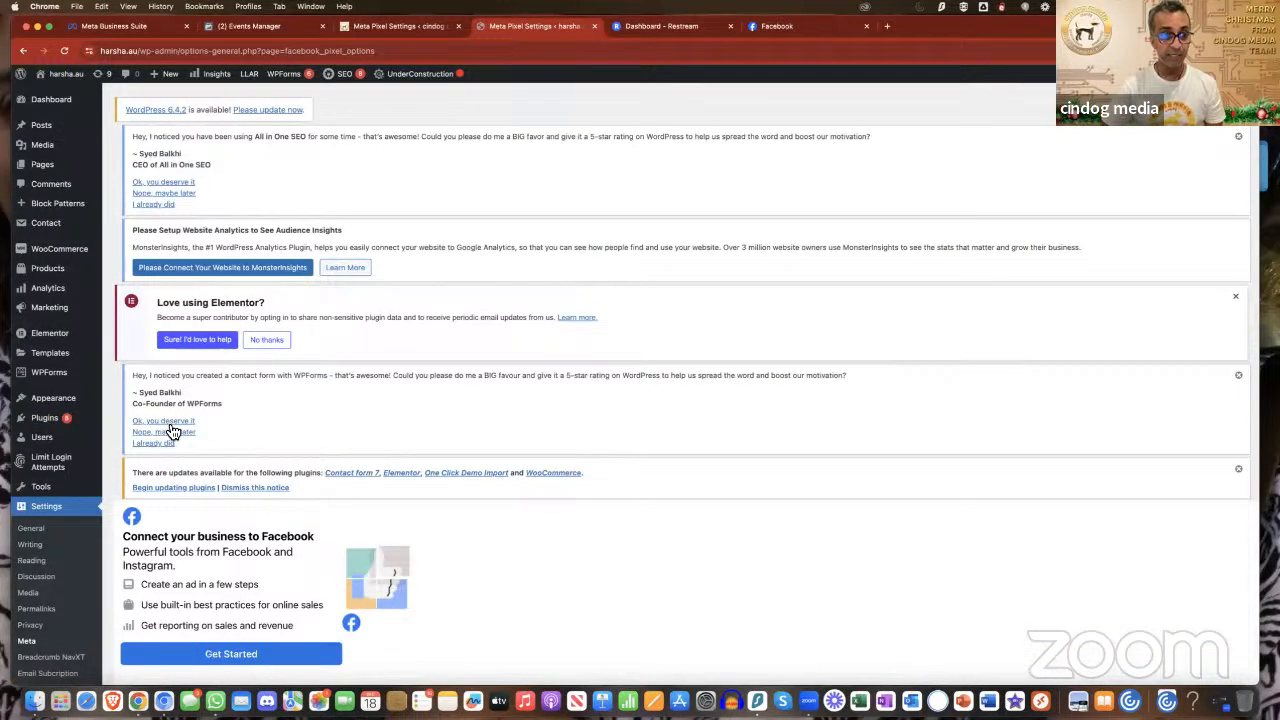
# Step: Start connecting the business to Facebook with the signed-in account, dismiss the computer sleep notice and proceed to the connection settings
pyautogui.scroll(-3, 326, 480)
pyautogui.scroll(-3, 329, 480)
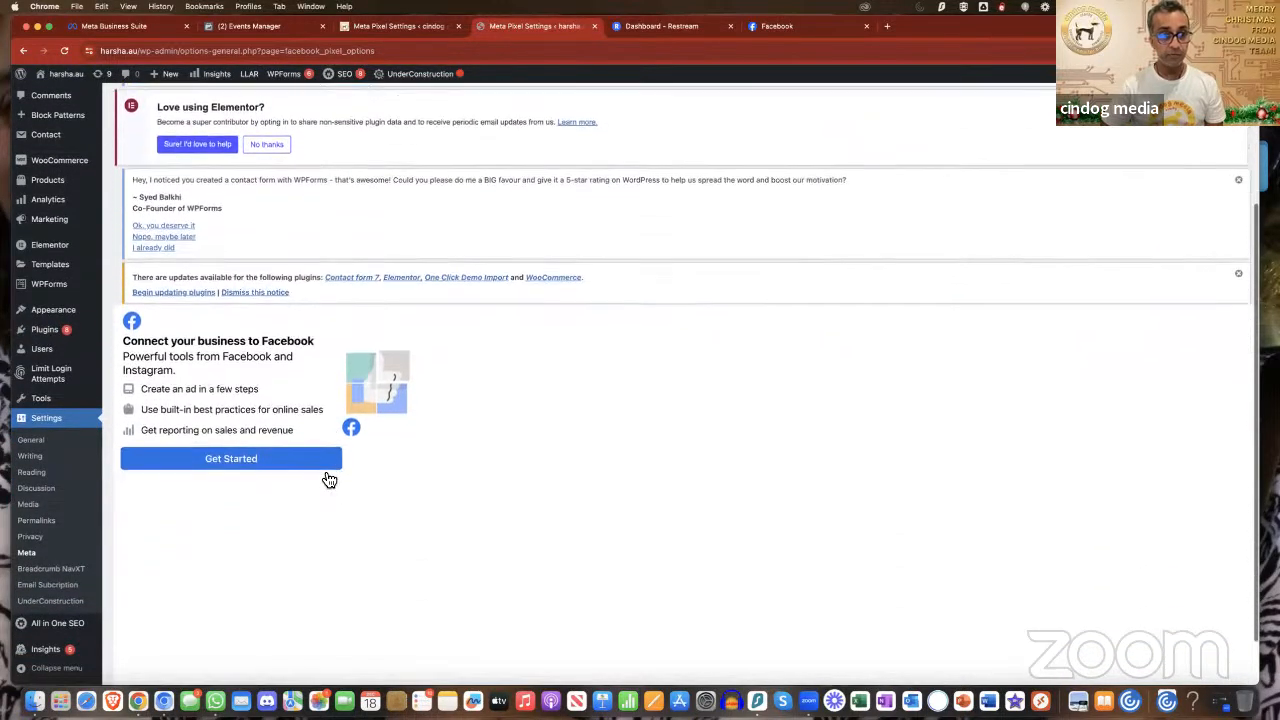
pyautogui.click(241, 405)
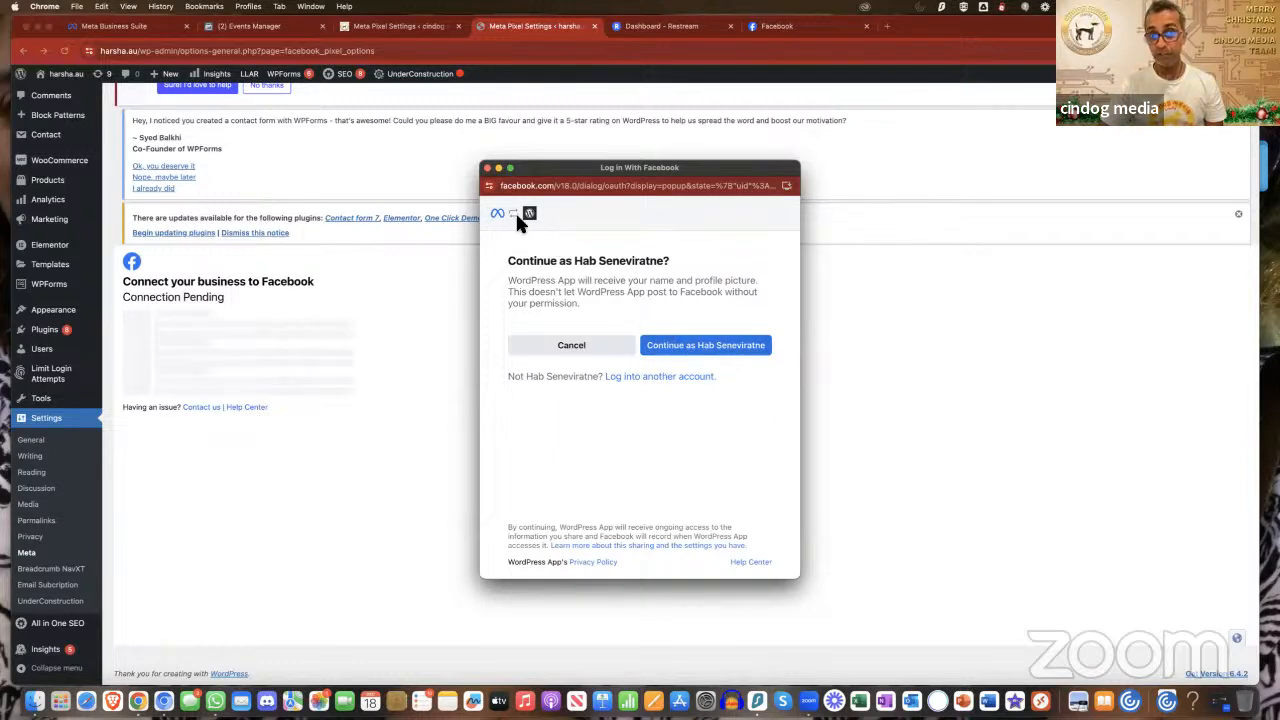
pyautogui.click(685, 345)
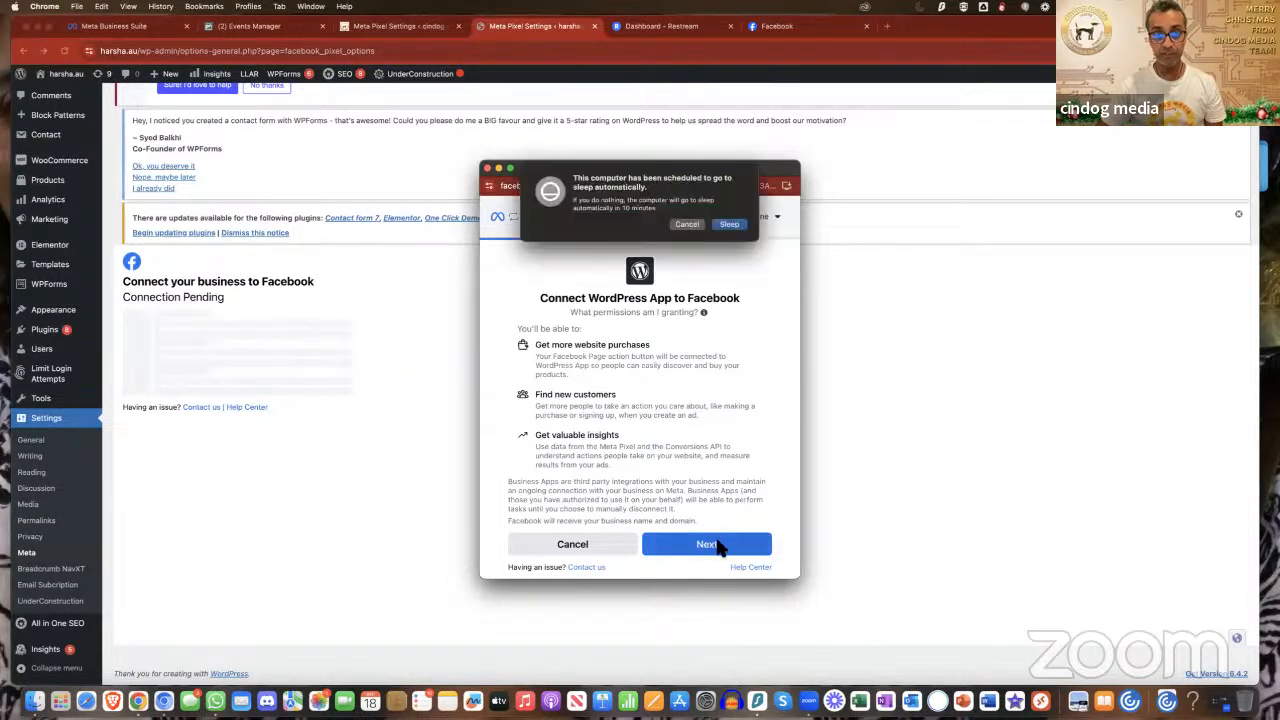
pyautogui.click(690, 225)
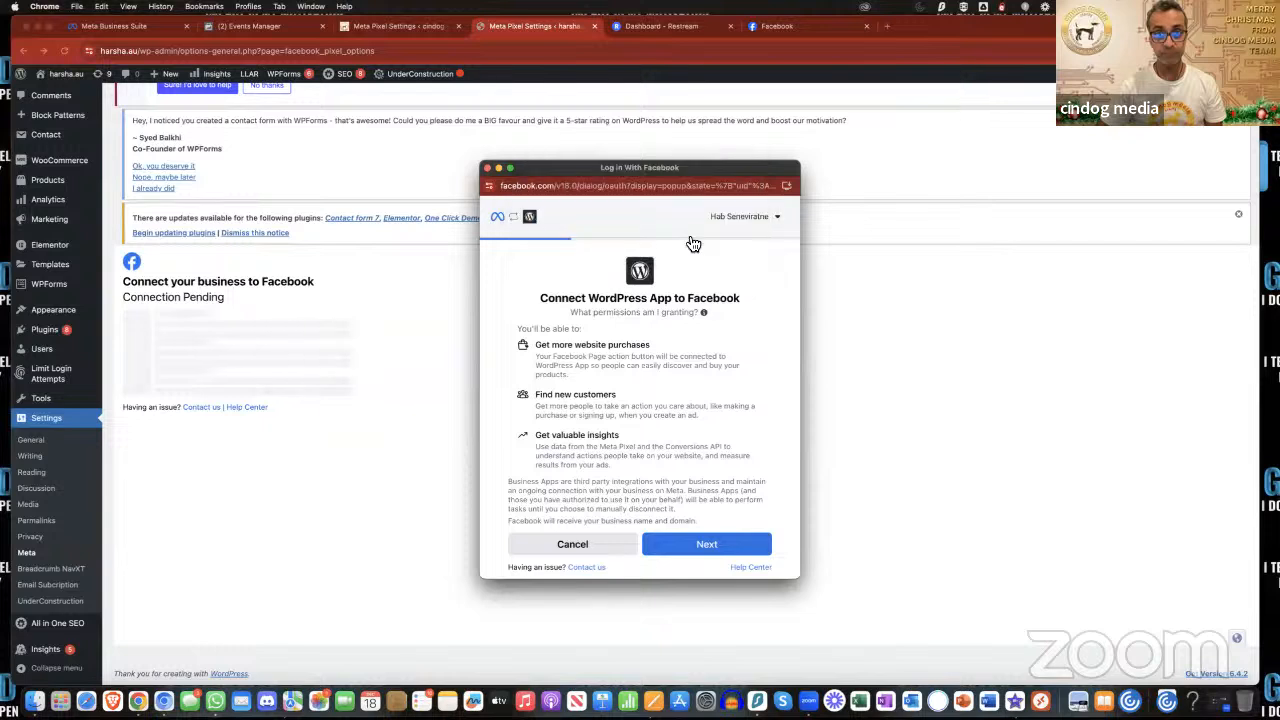
pyautogui.click(703, 542)
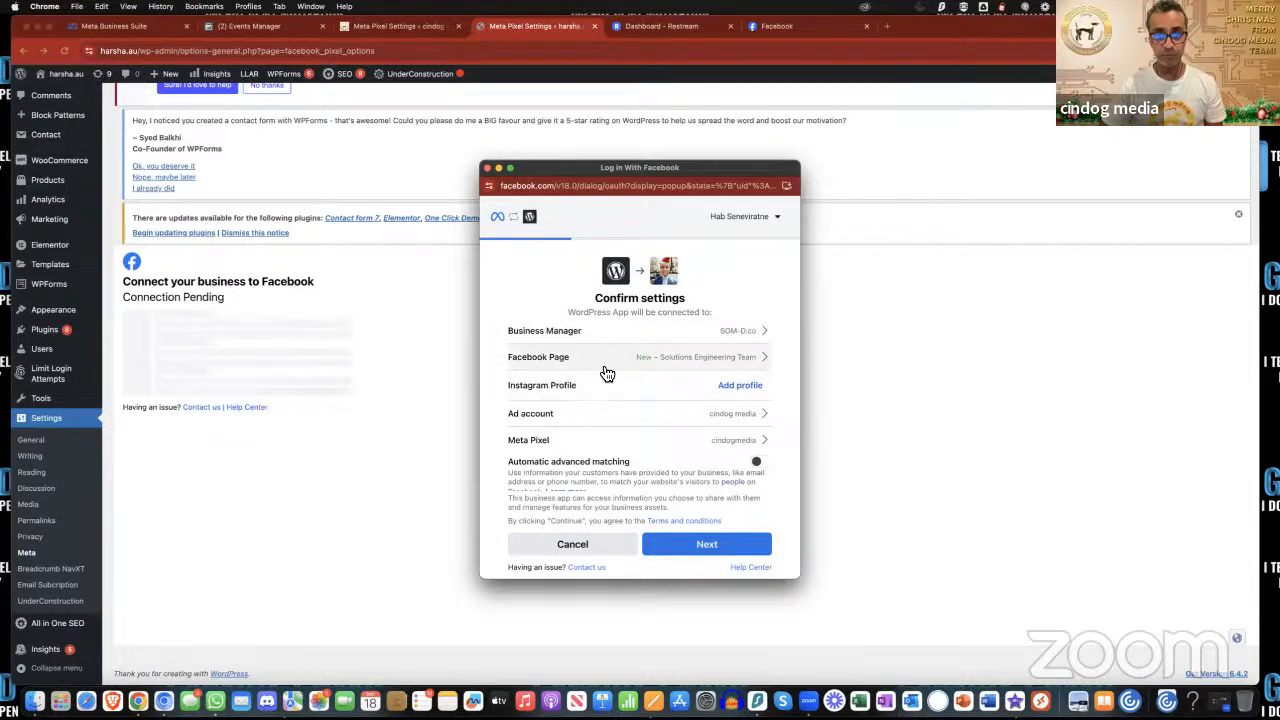
# Step: Connect the site owner's Facebook Page located in Acton and skip connecting to Instagram
pyautogui.click(717, 368)
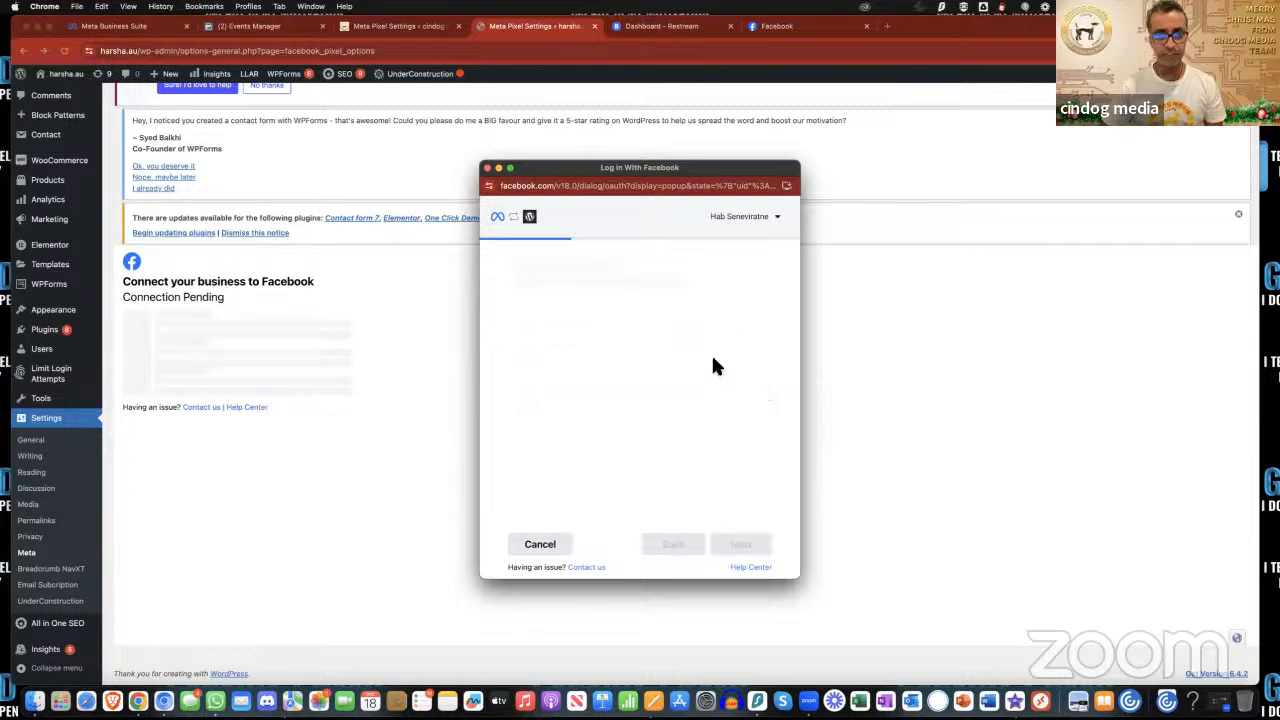
pyautogui.scroll(-1, 703, 375)
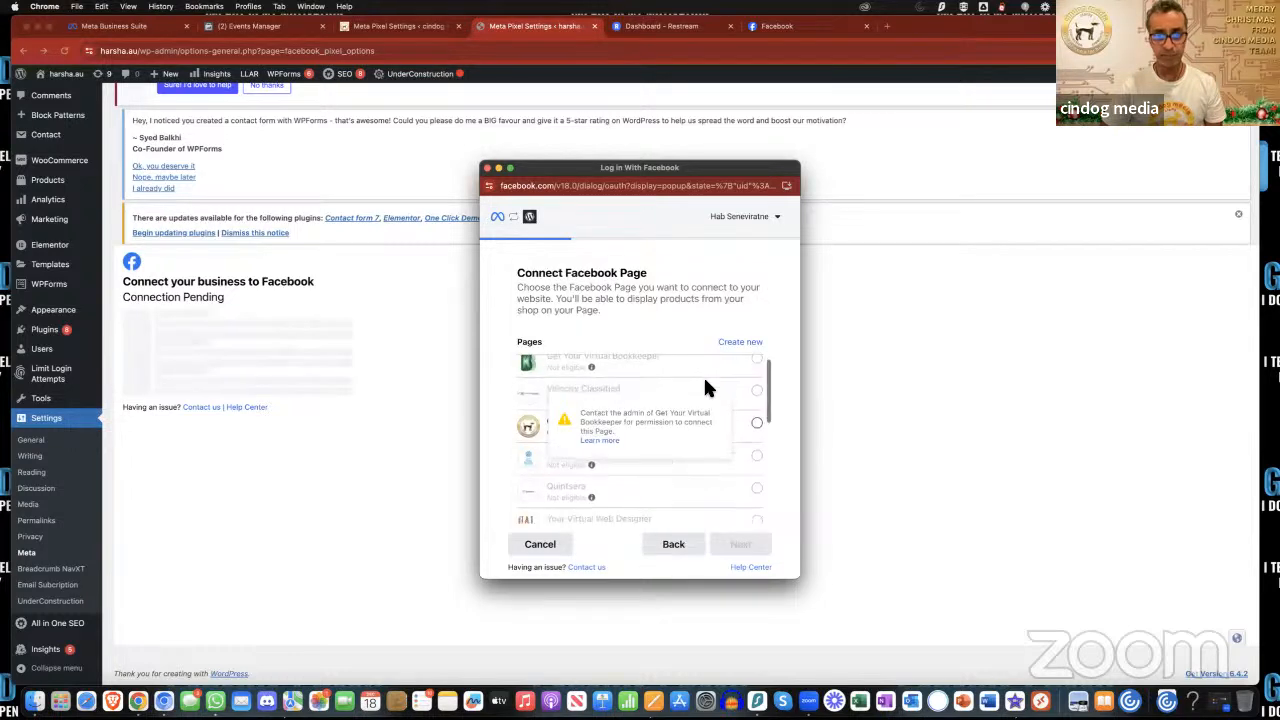
pyautogui.scroll(-3, 705, 400)
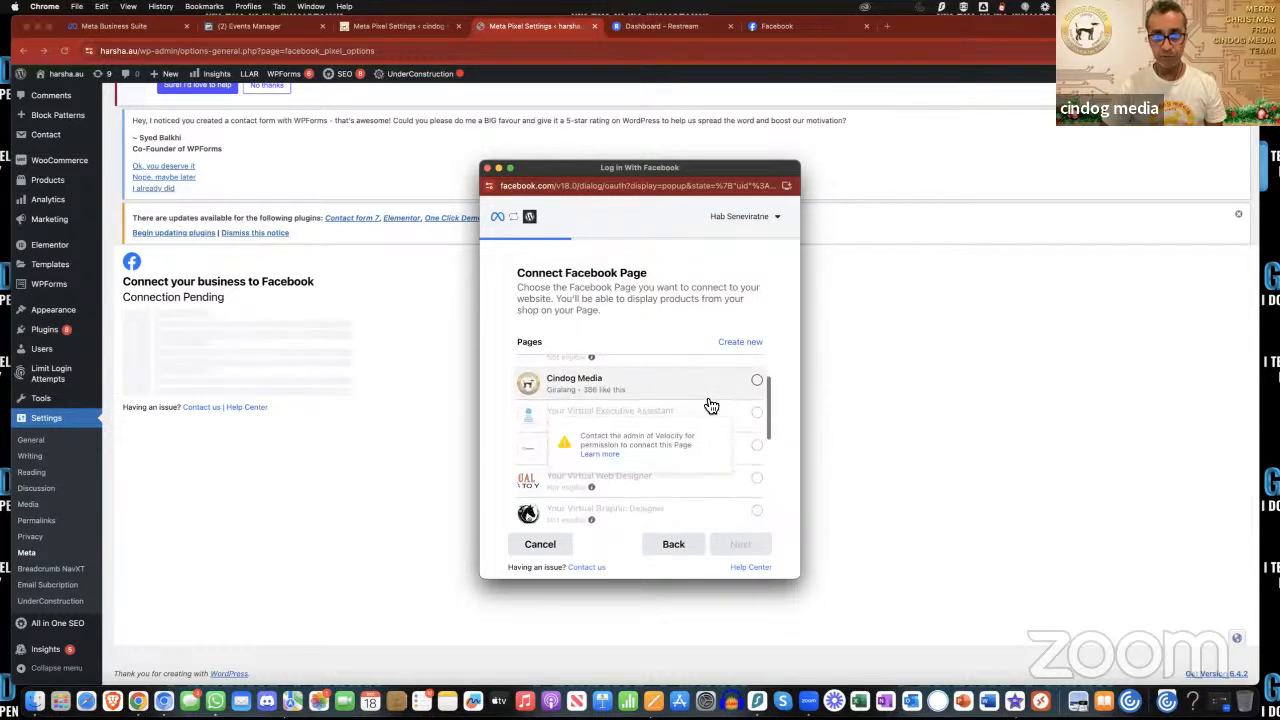
pyautogui.scroll(-3, 705, 400)
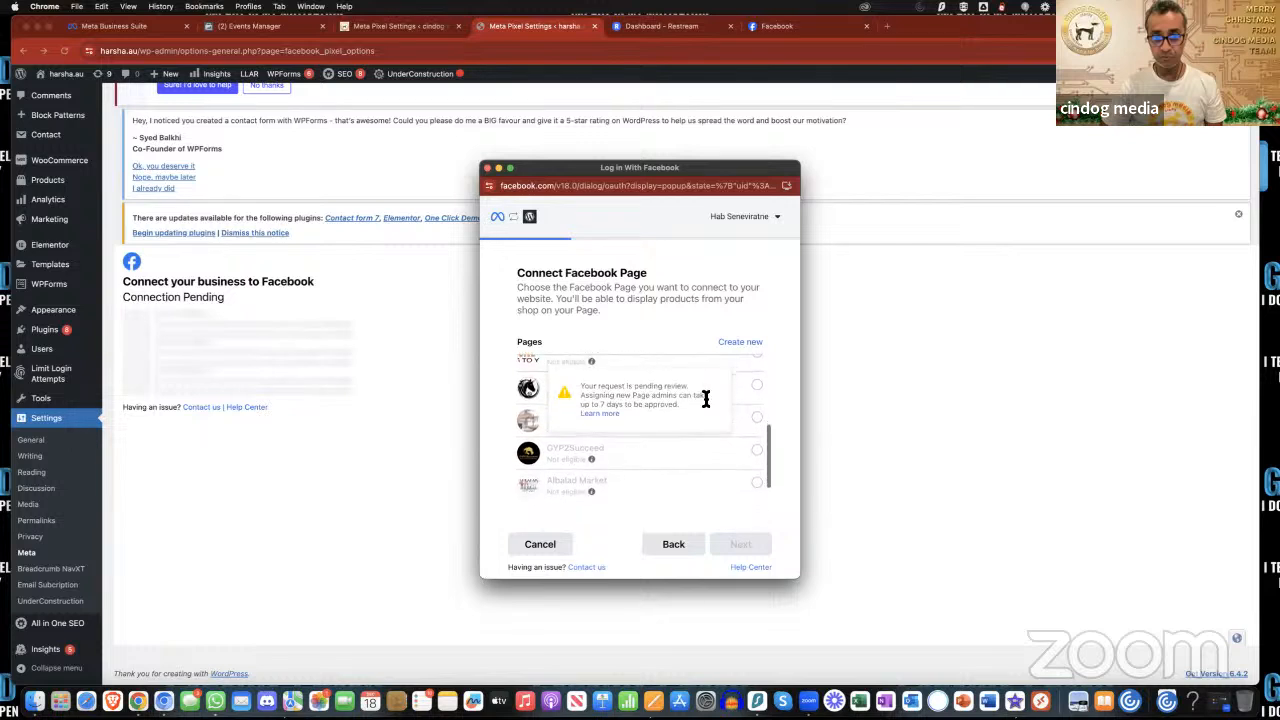
pyautogui.scroll(-5, 735, 443)
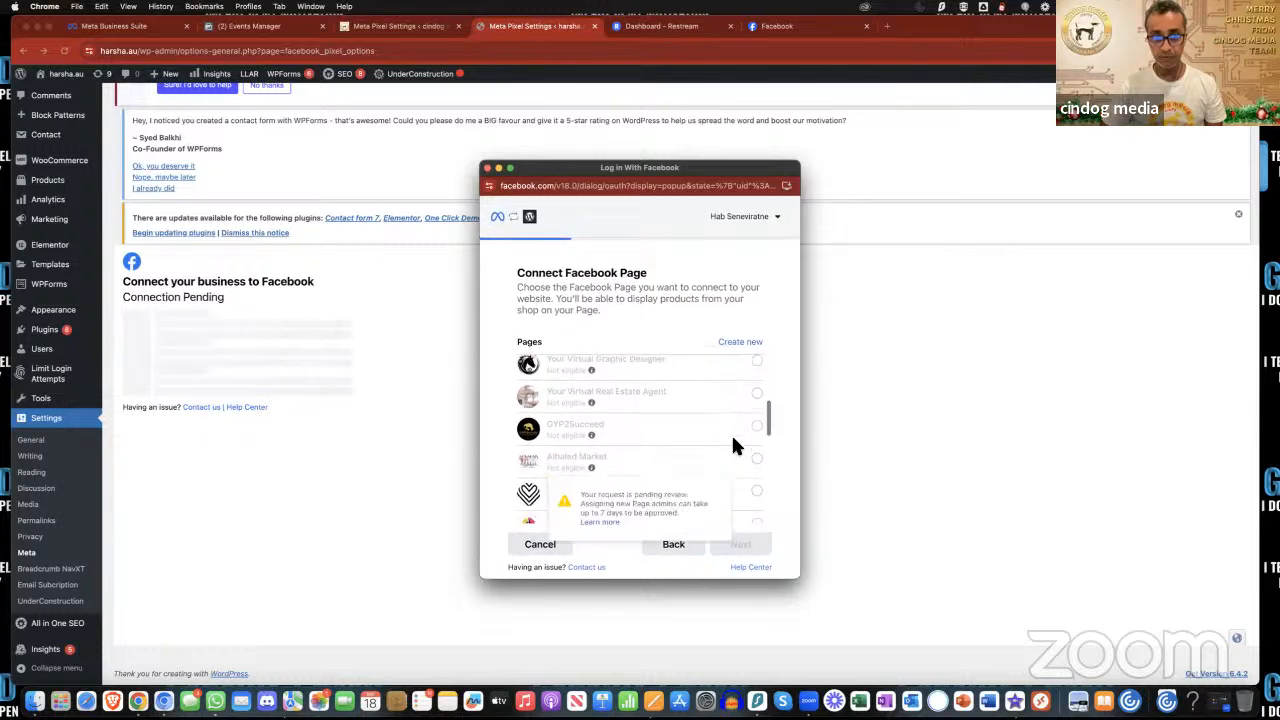
pyautogui.scroll(-5, 733, 445)
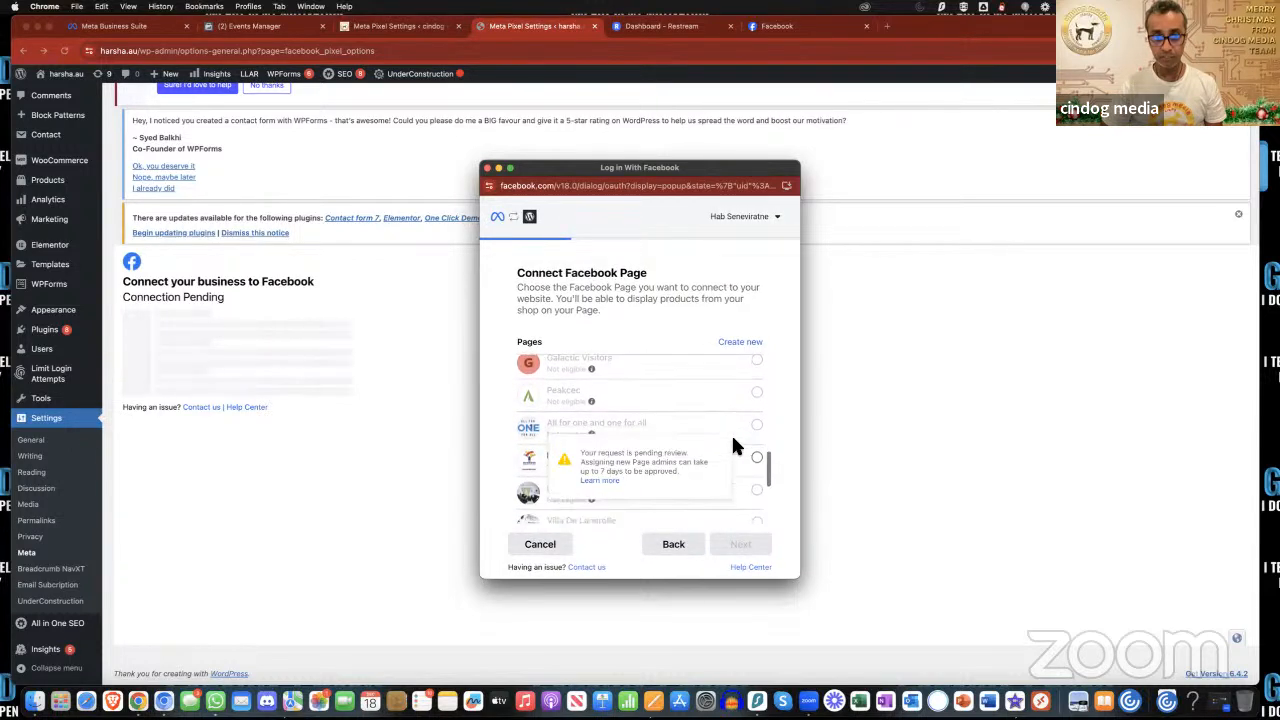
pyautogui.scroll(-5, 733, 440)
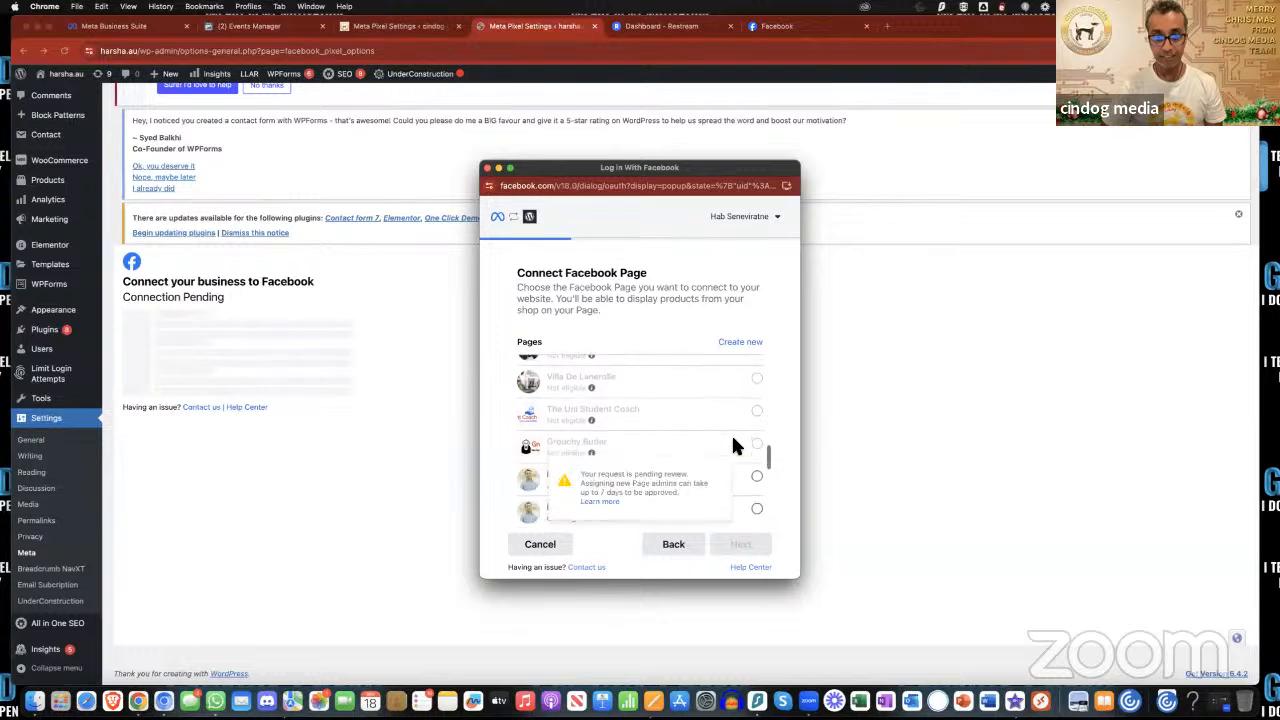
pyautogui.scroll(-4, 741, 450)
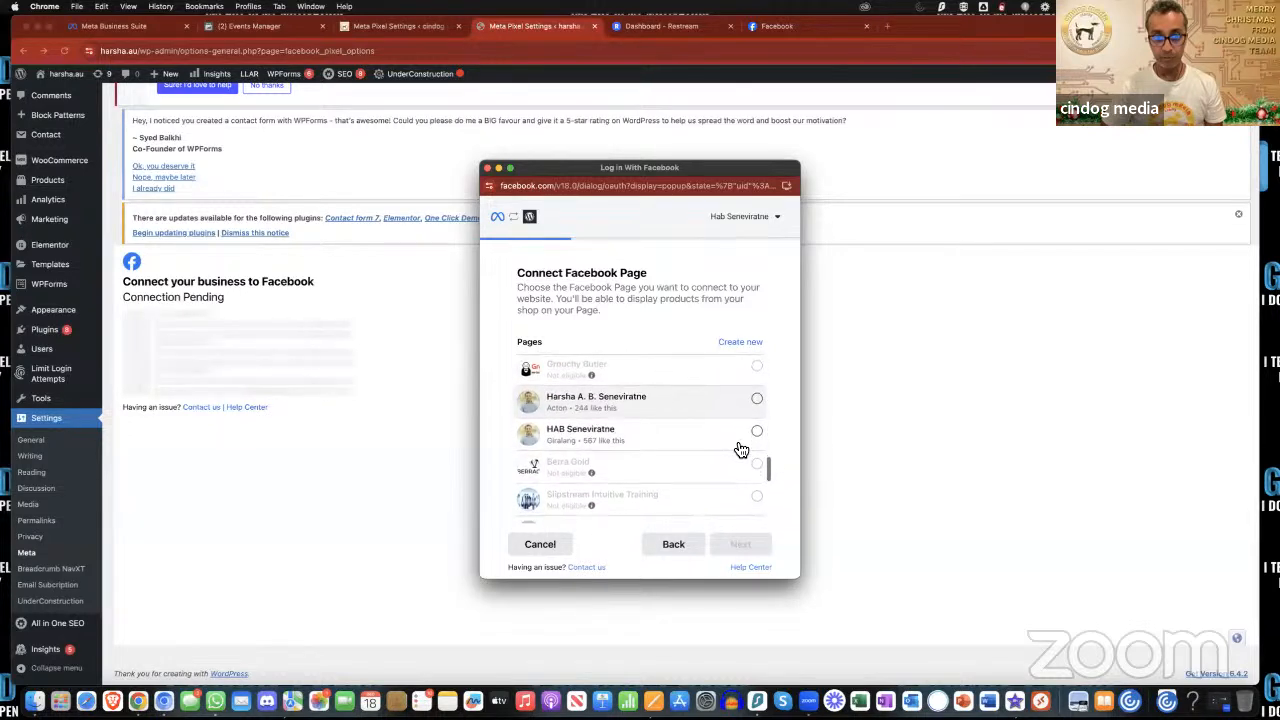
pyautogui.scroll(3, 741, 450)
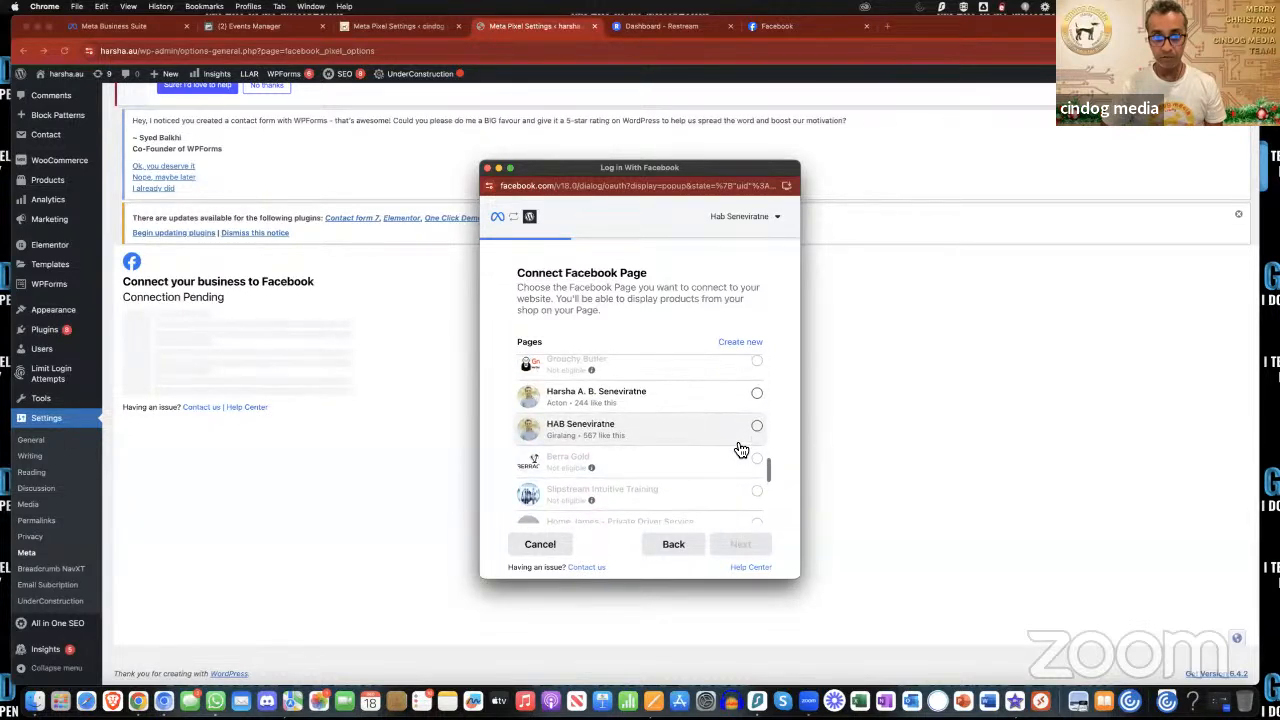
pyautogui.click(757, 400)
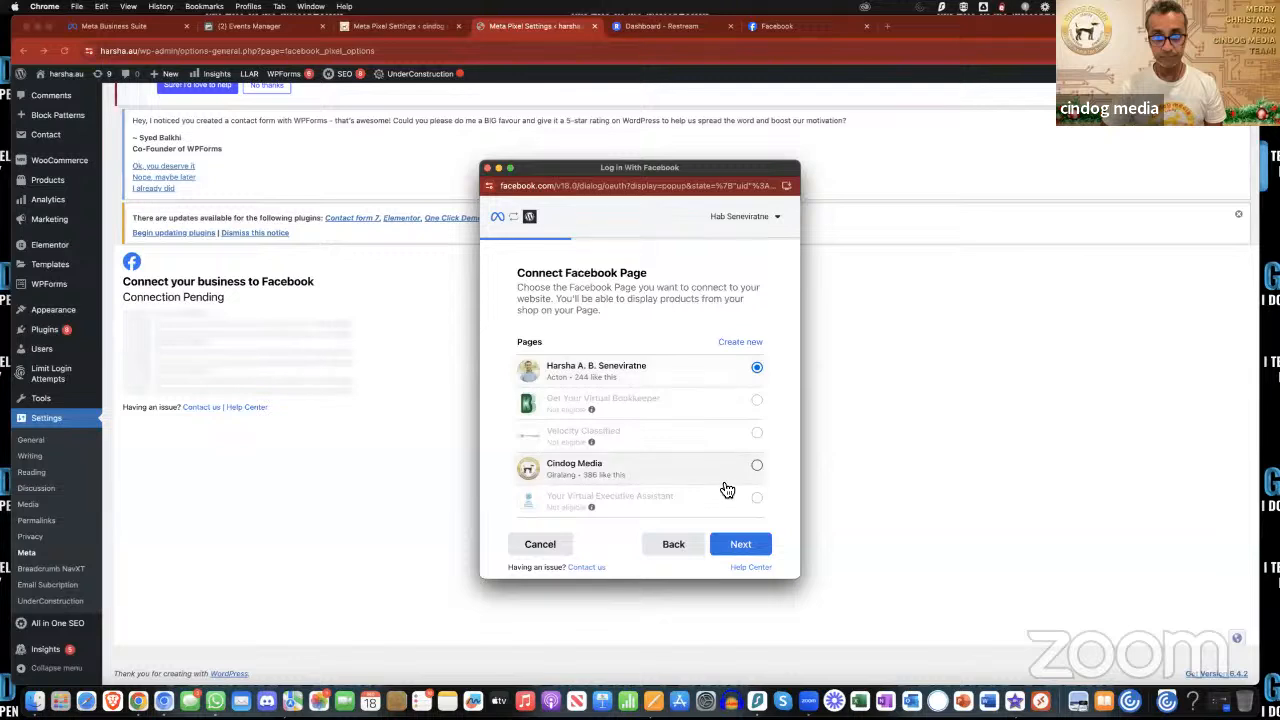
pyautogui.click(758, 550)
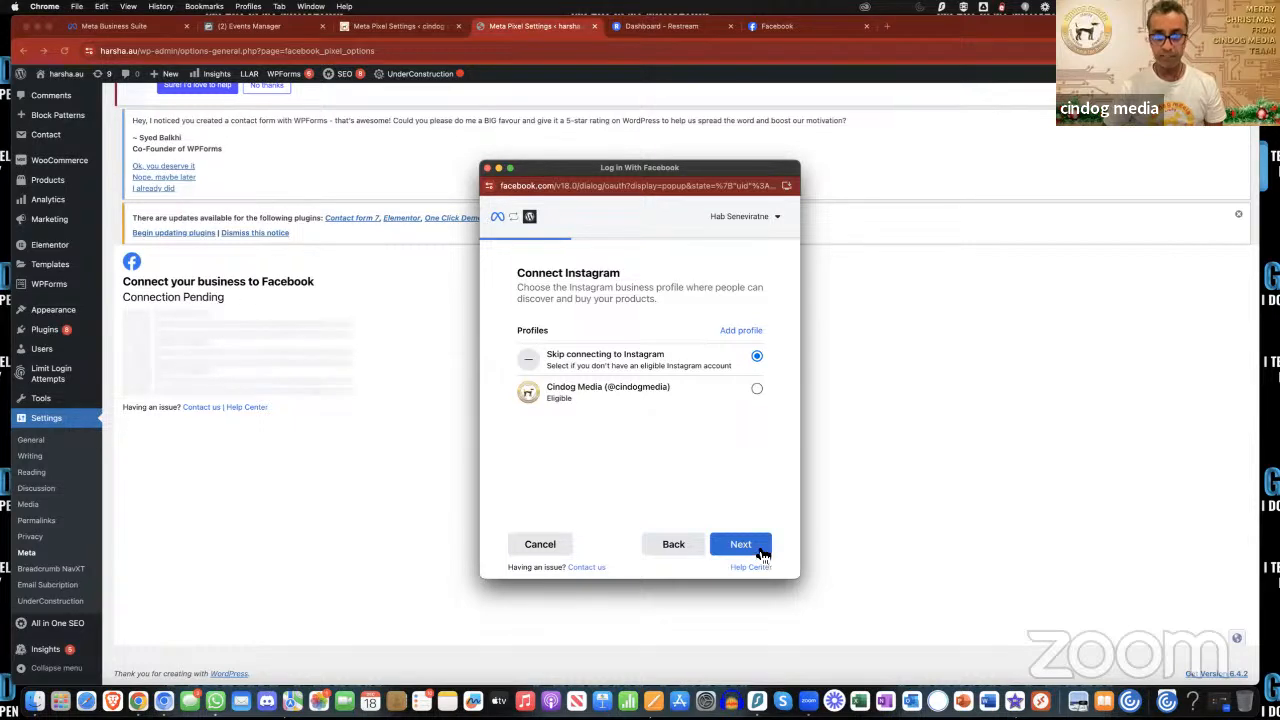
pyautogui.click(760, 550)
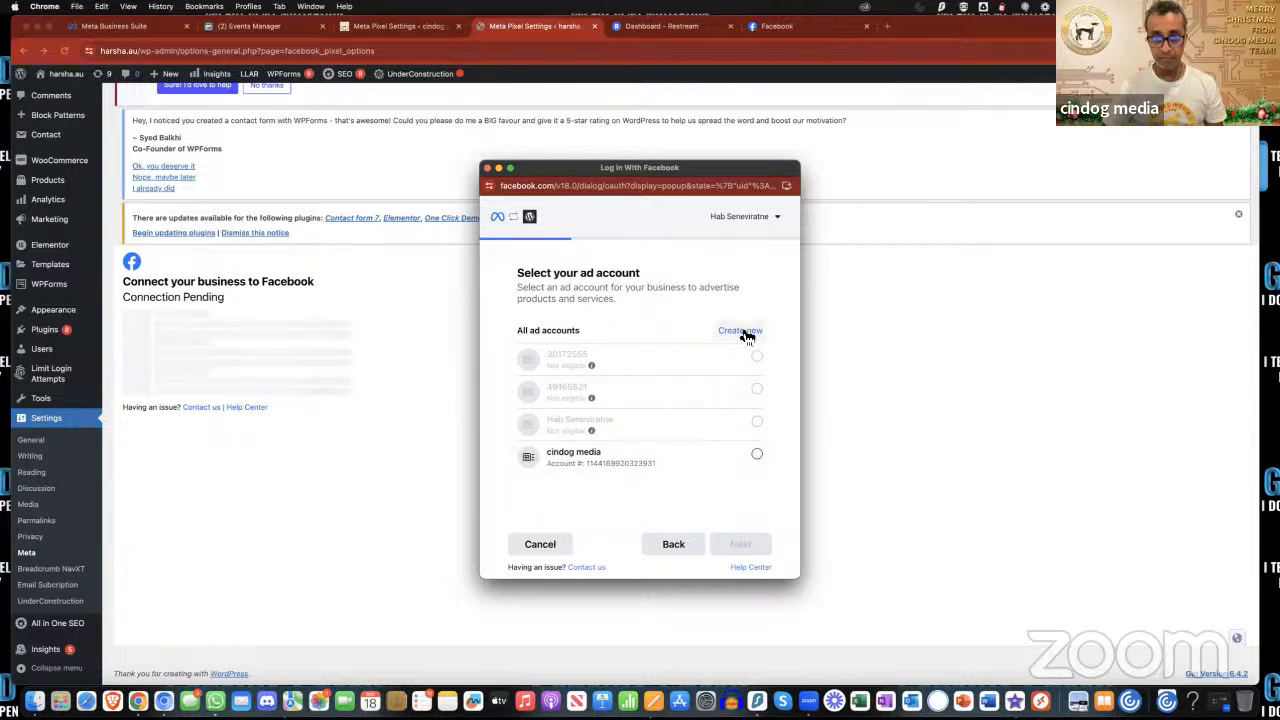
# Step: Create a new ad account named harsha.au for the connection and continue with it selected
pyautogui.moveTo(755, 421)
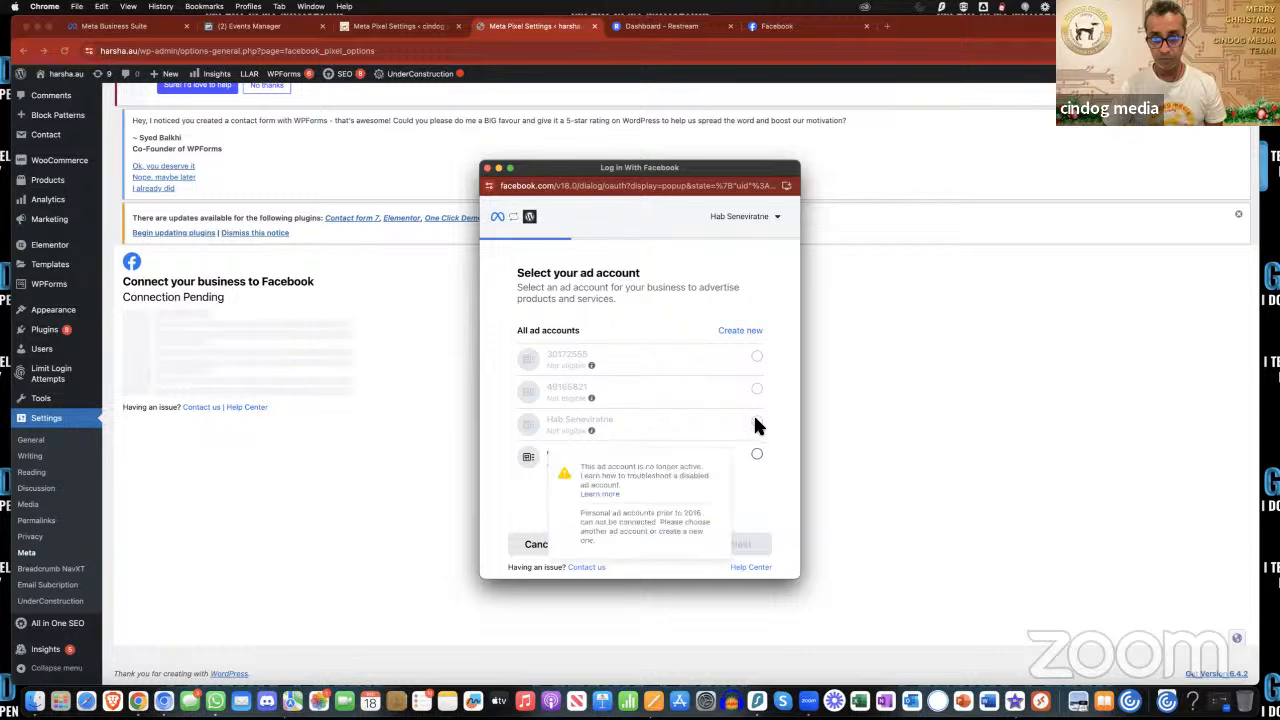
pyautogui.click(744, 332)
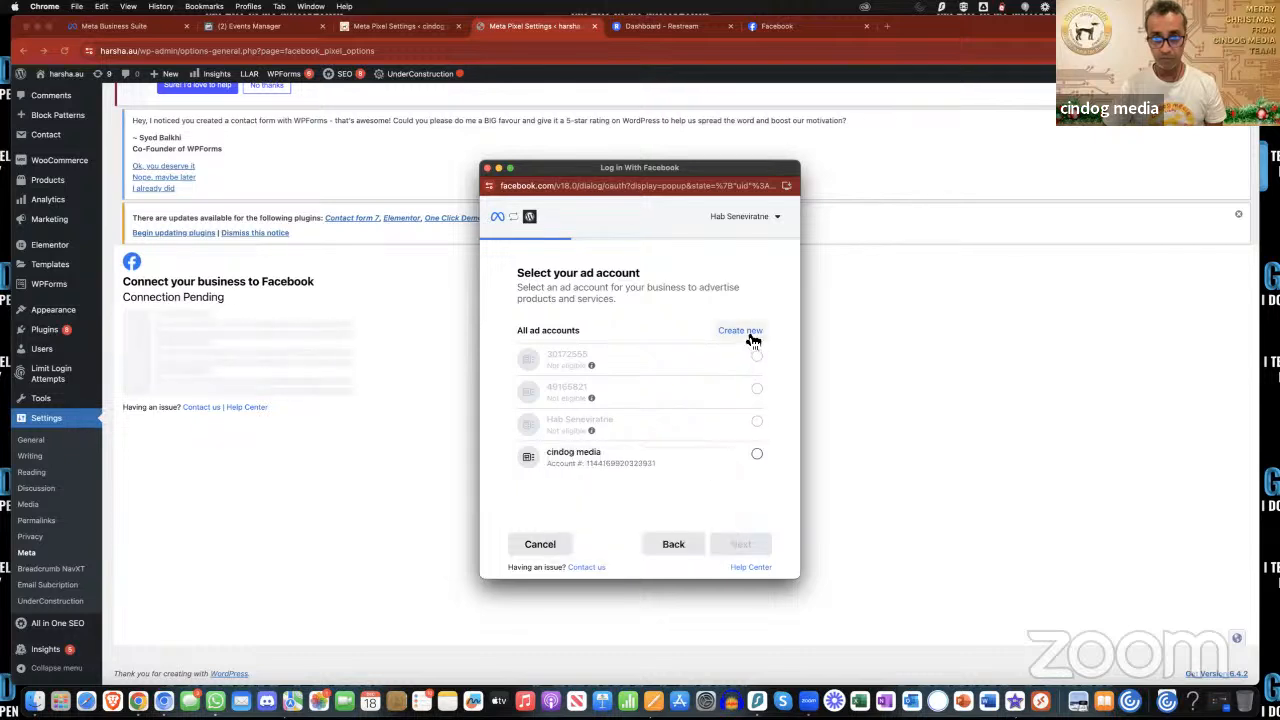
pyautogui.moveTo(700, 348); pyautogui.dragTo(482, 358)
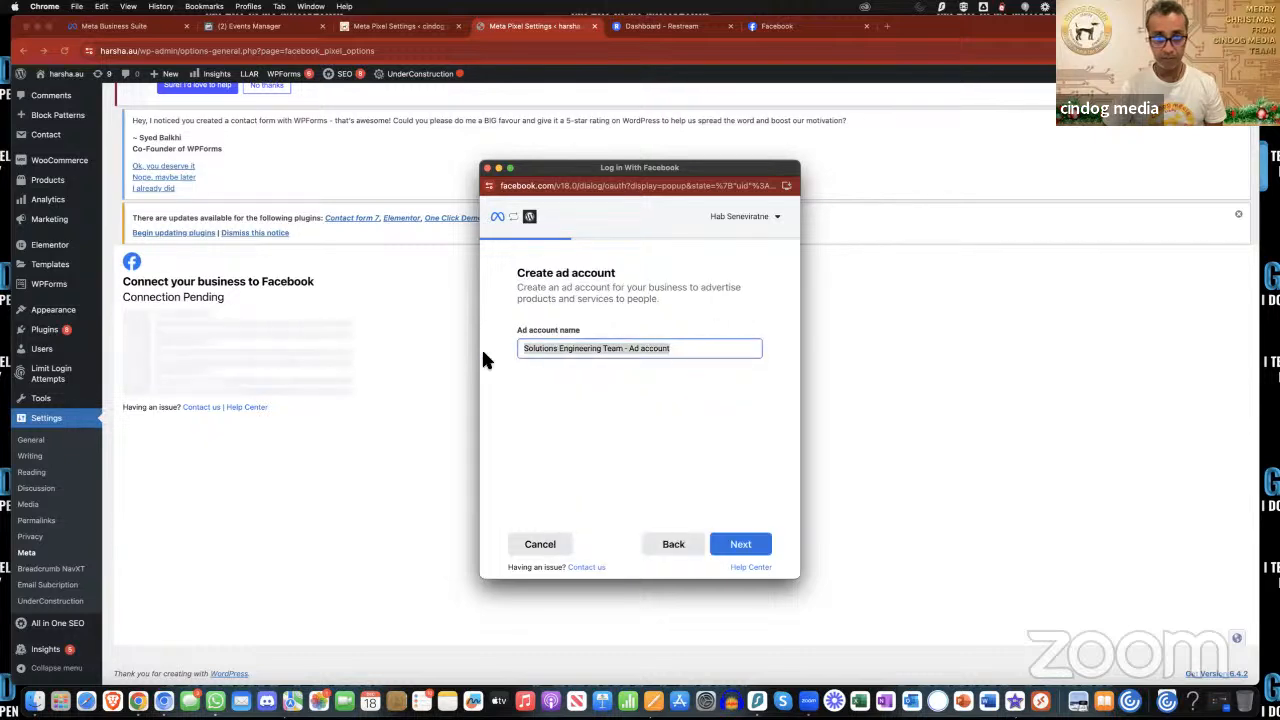
pyautogui.write('harsha.au')
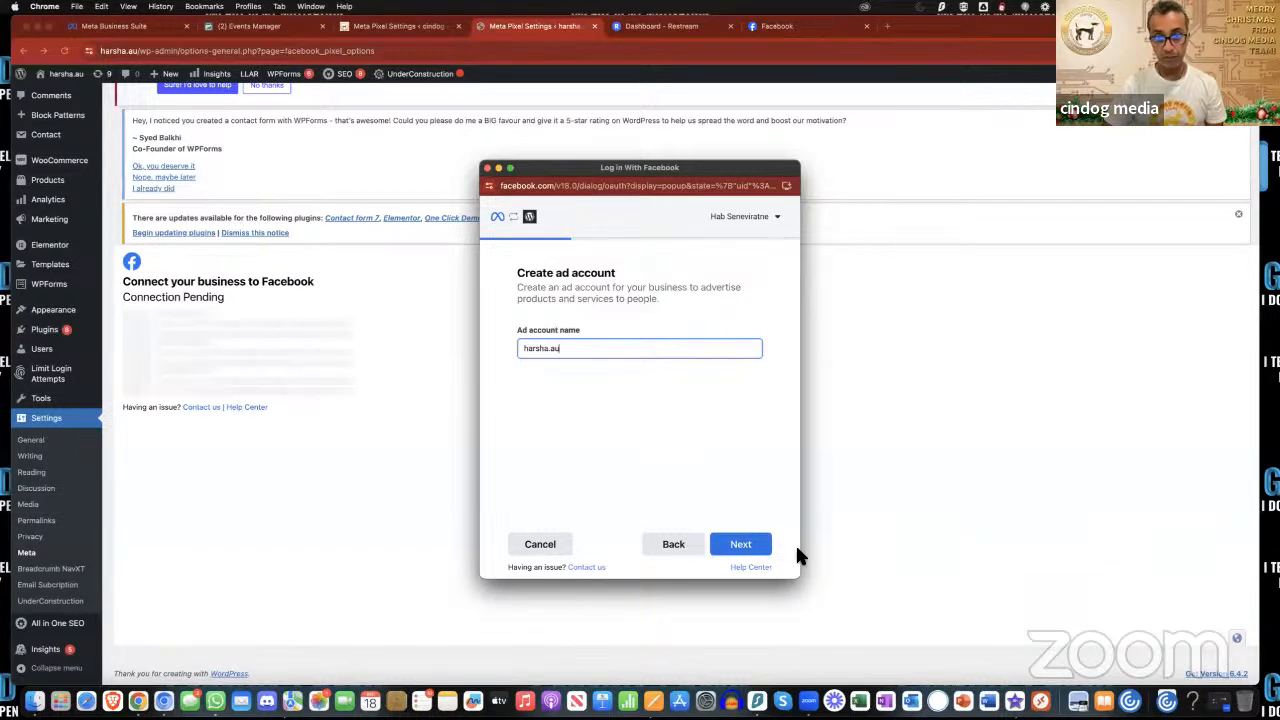
pyautogui.click(752, 544)
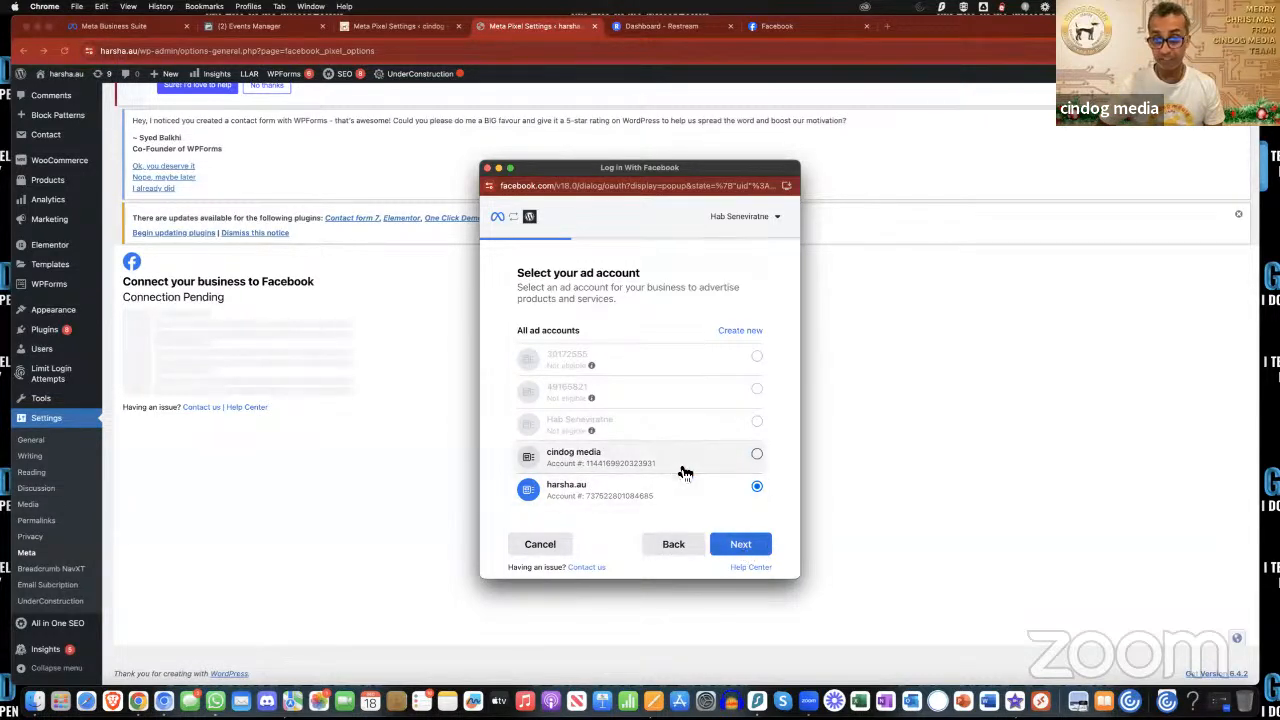
pyautogui.click(750, 550)
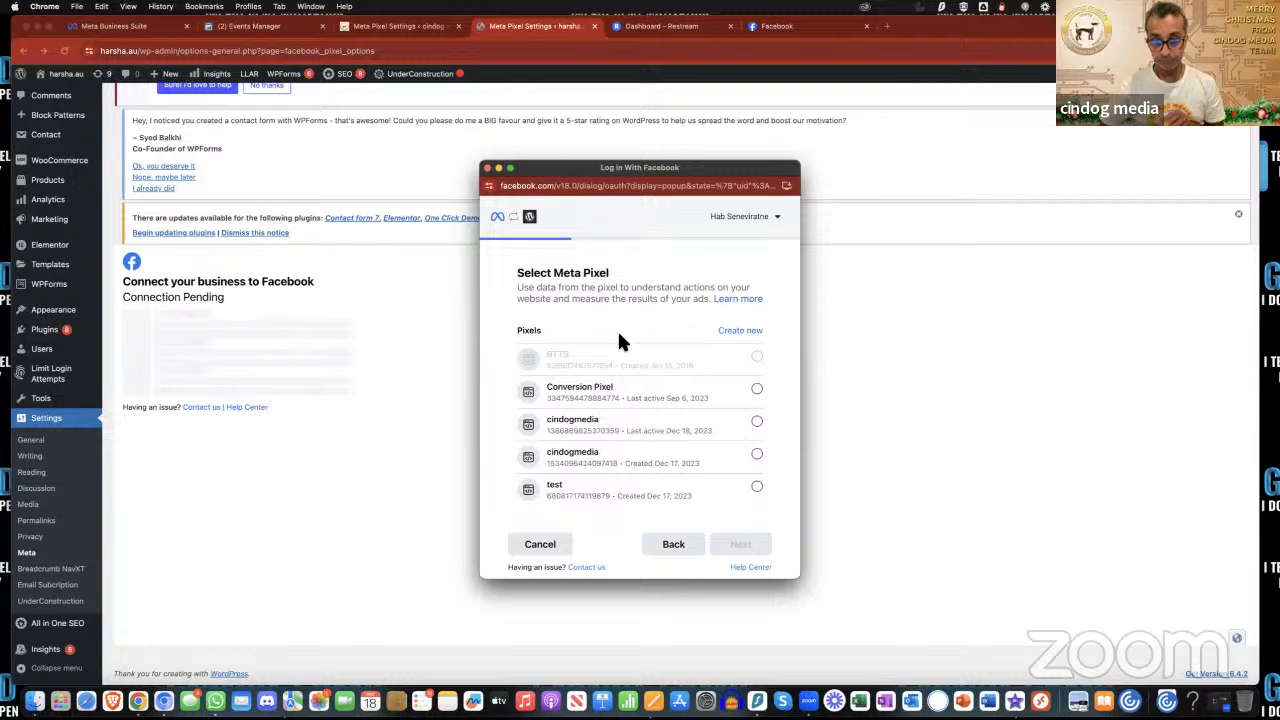
# Step: Create a new Meta Pixel named harsha.au and continue with it selected
pyautogui.click(742, 339)
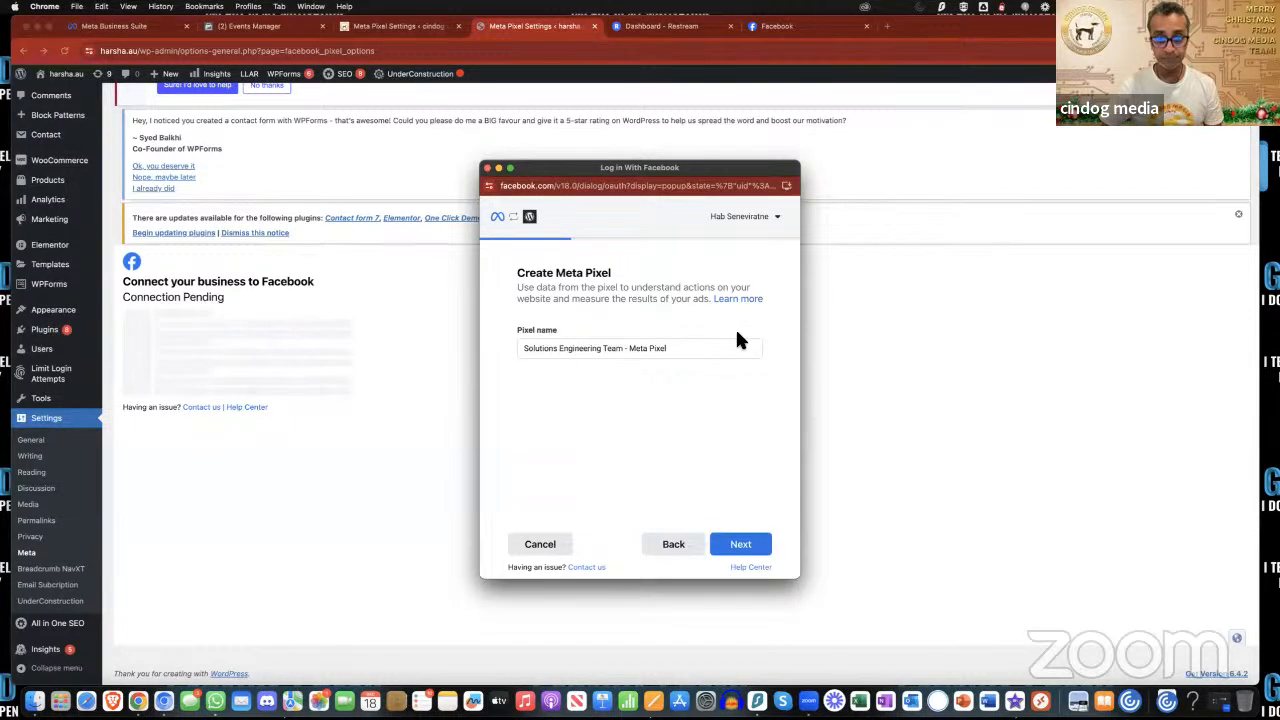
pyautogui.click(675, 546)
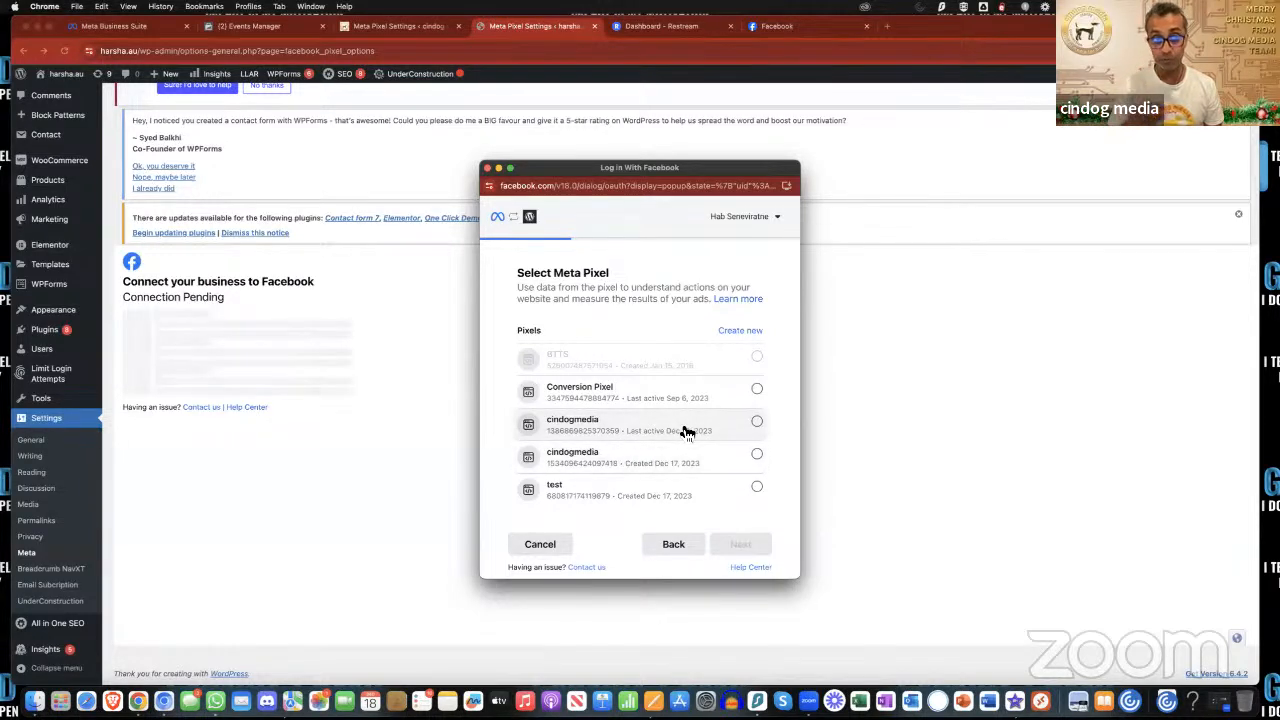
pyautogui.click(743, 331)
pyautogui.moveTo(758, 348); pyautogui.dragTo(477, 344)
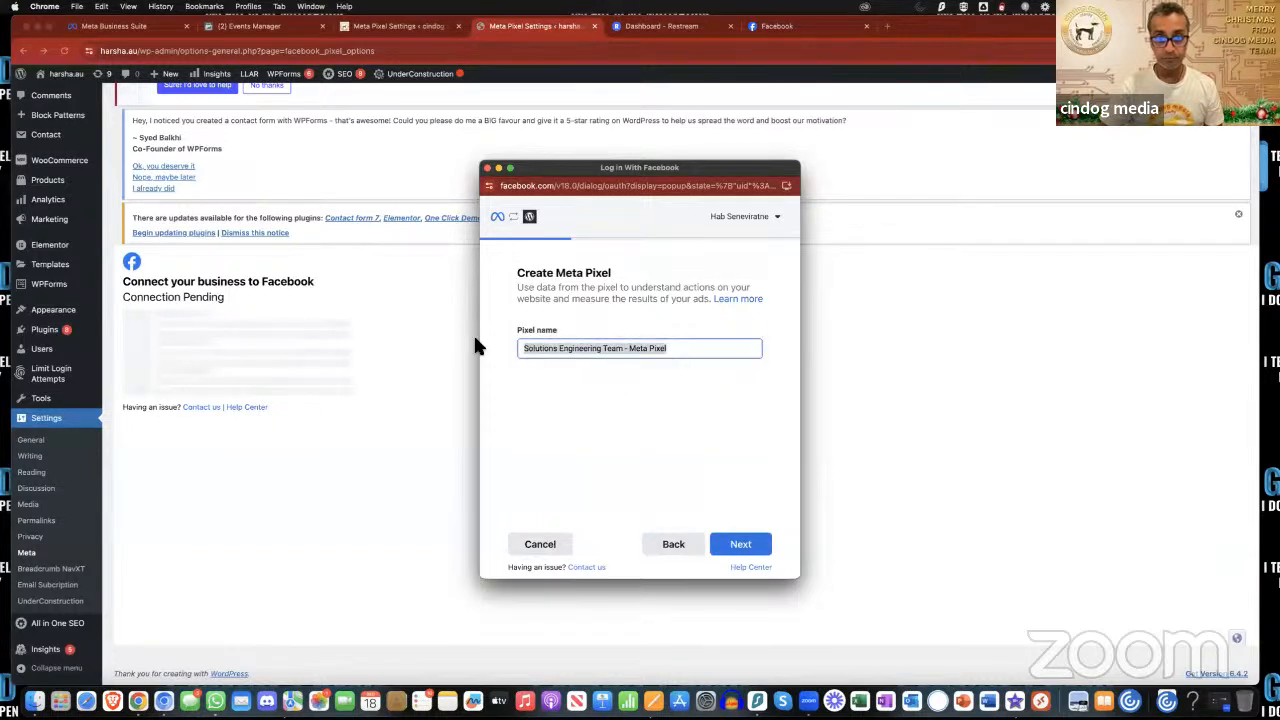
pyautogui.write('harsha.au')
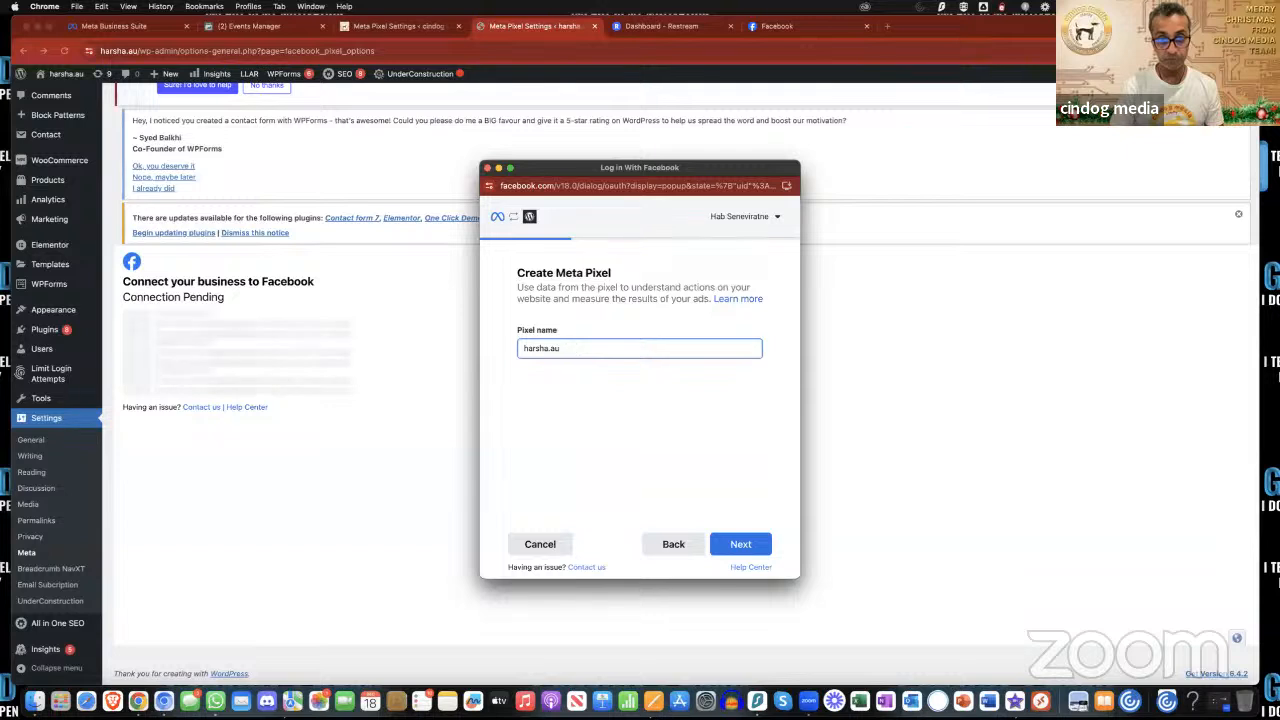
pyautogui.click(760, 547)
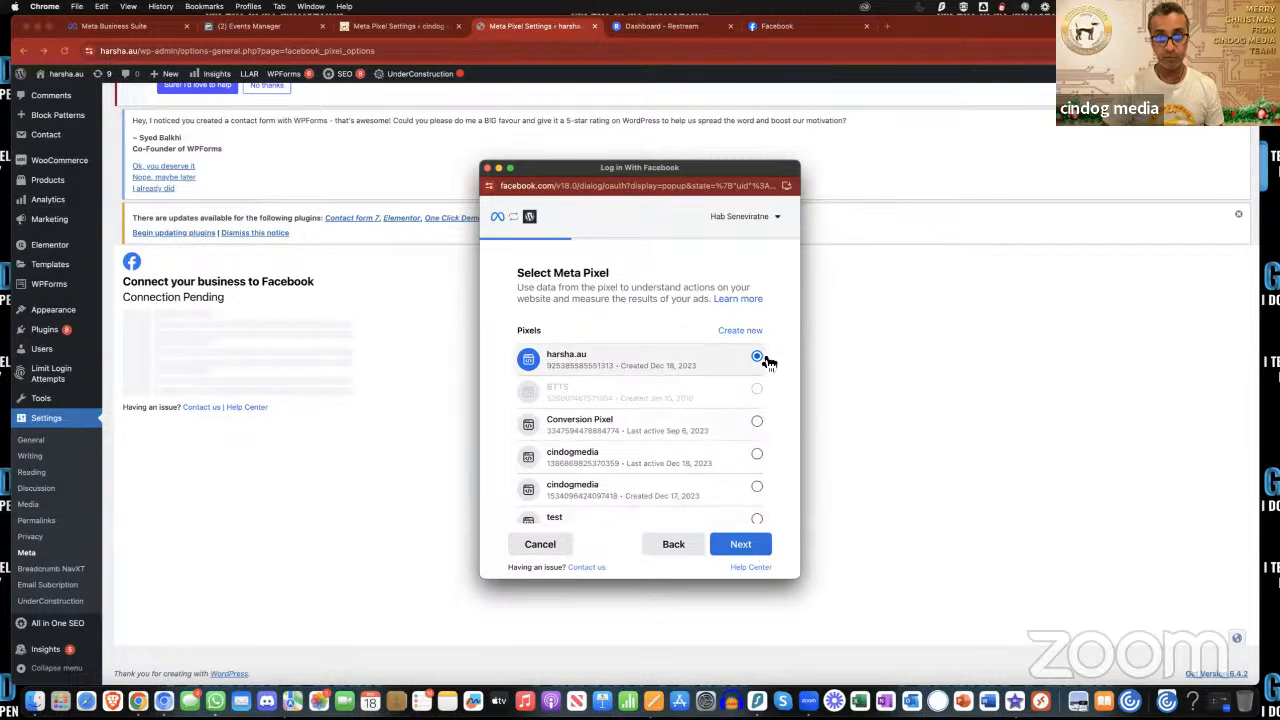
pyautogui.click(740, 545)
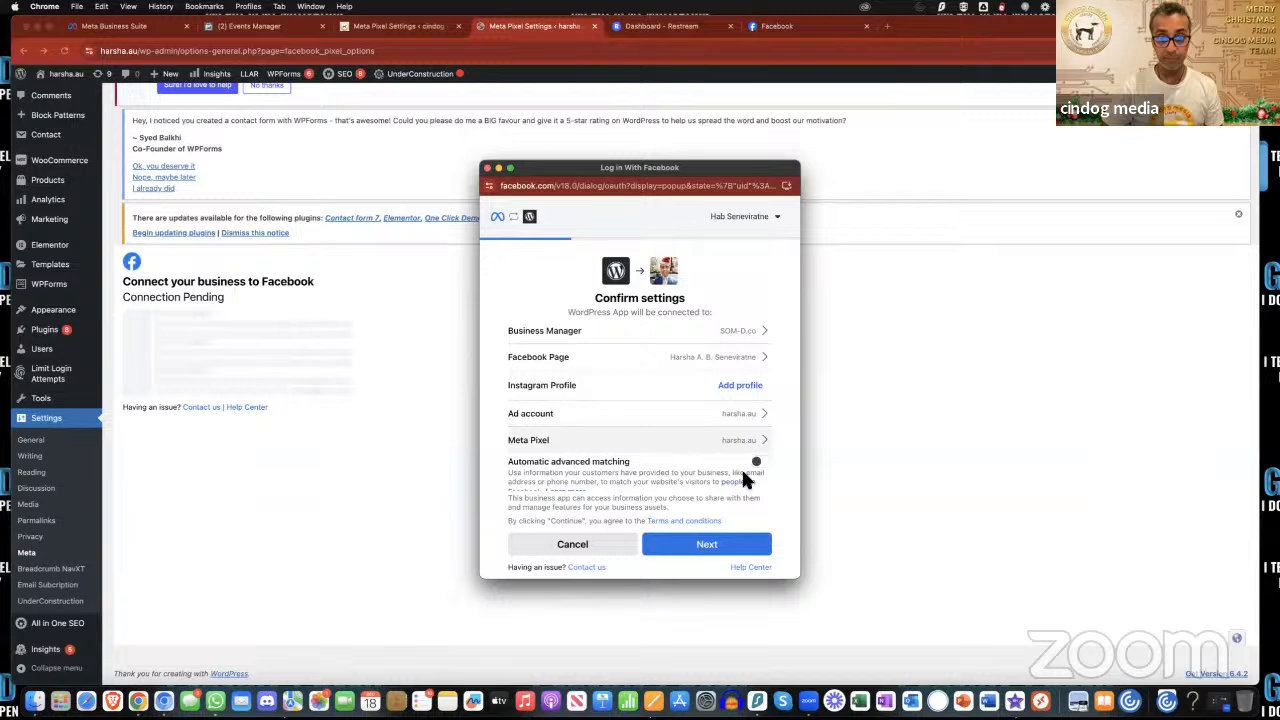
# Step: Confirm the WordPress App connection settings and its required business extension permission, finishing without creating an ad
pyautogui.scroll(-1, 733, 495)
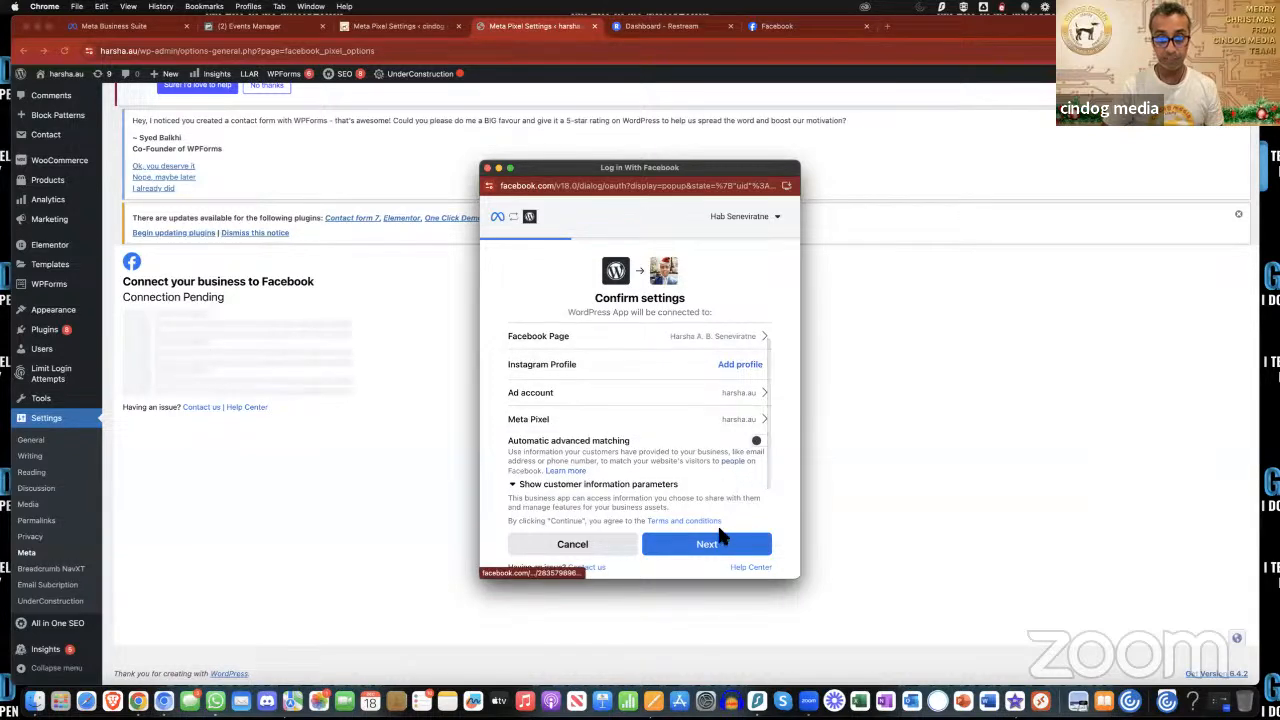
pyautogui.click(721, 535)
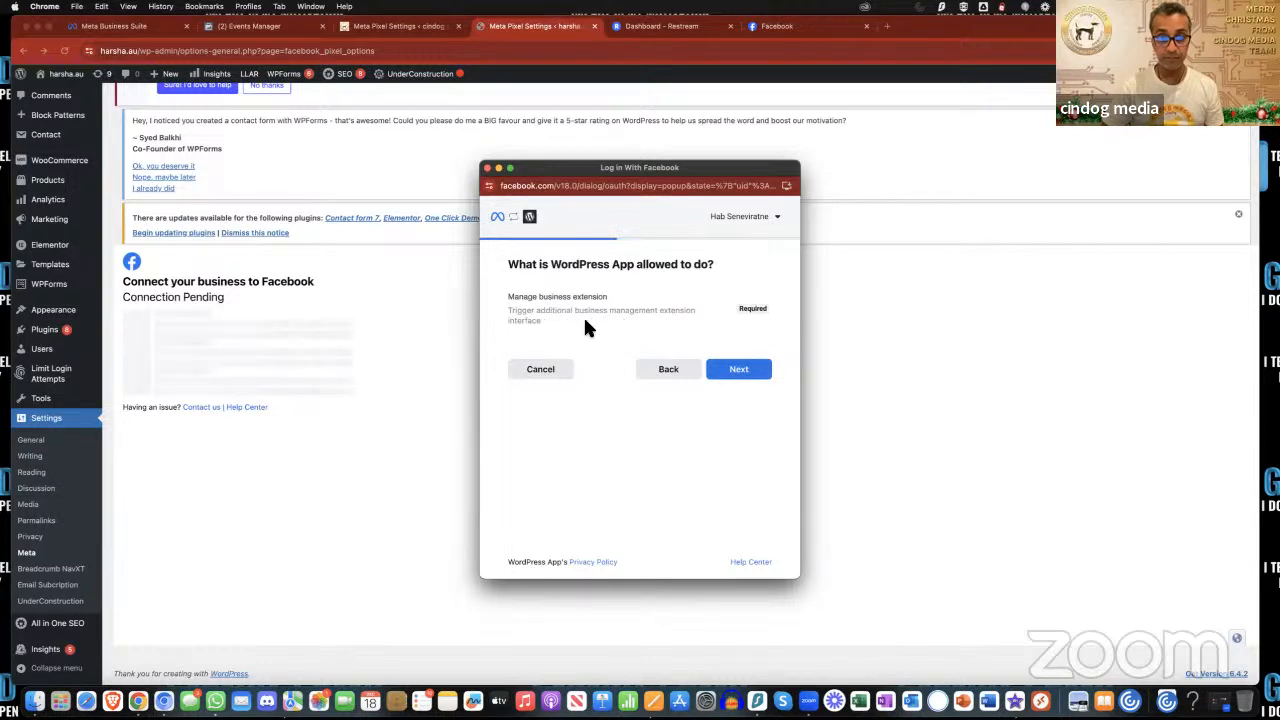
pyautogui.click(752, 371)
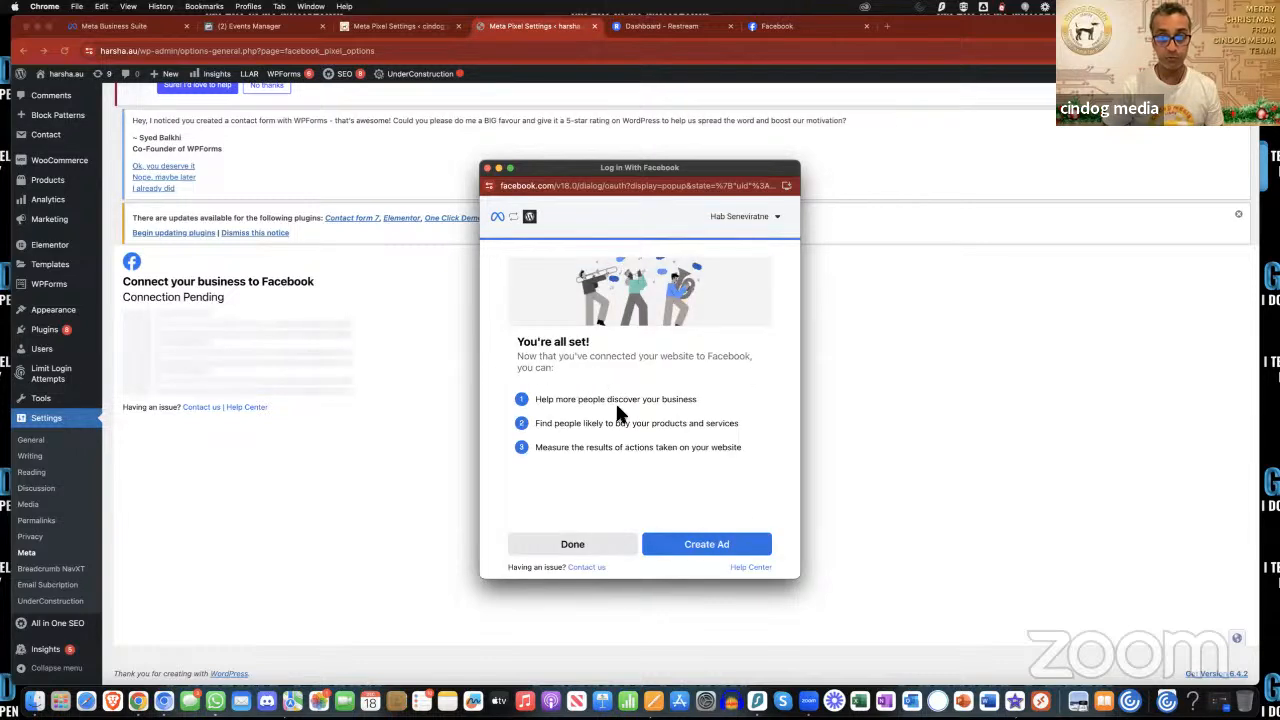
pyautogui.click(622, 549)
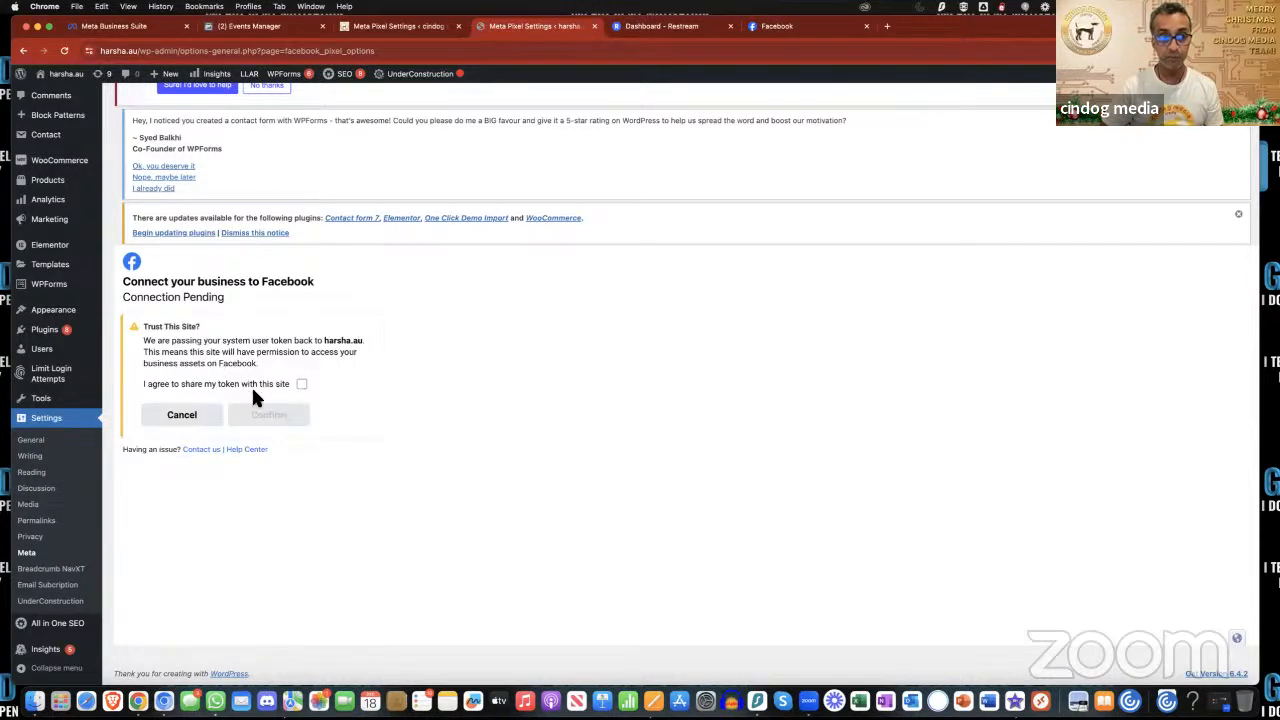
# Step: Agree to share the token with harsha.au, confirm, and open the management page for the Facebook connection
pyautogui.click(303, 386)
pyautogui.click(281, 422)
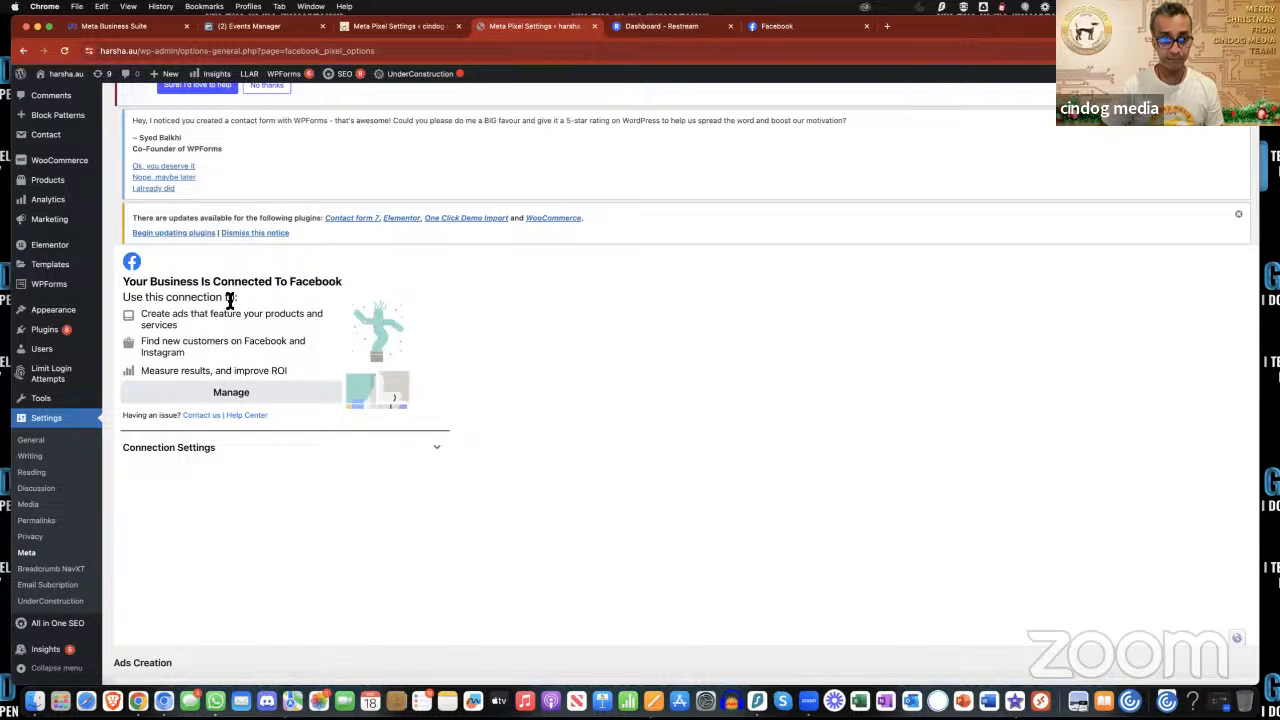
pyautogui.click(250, 398)
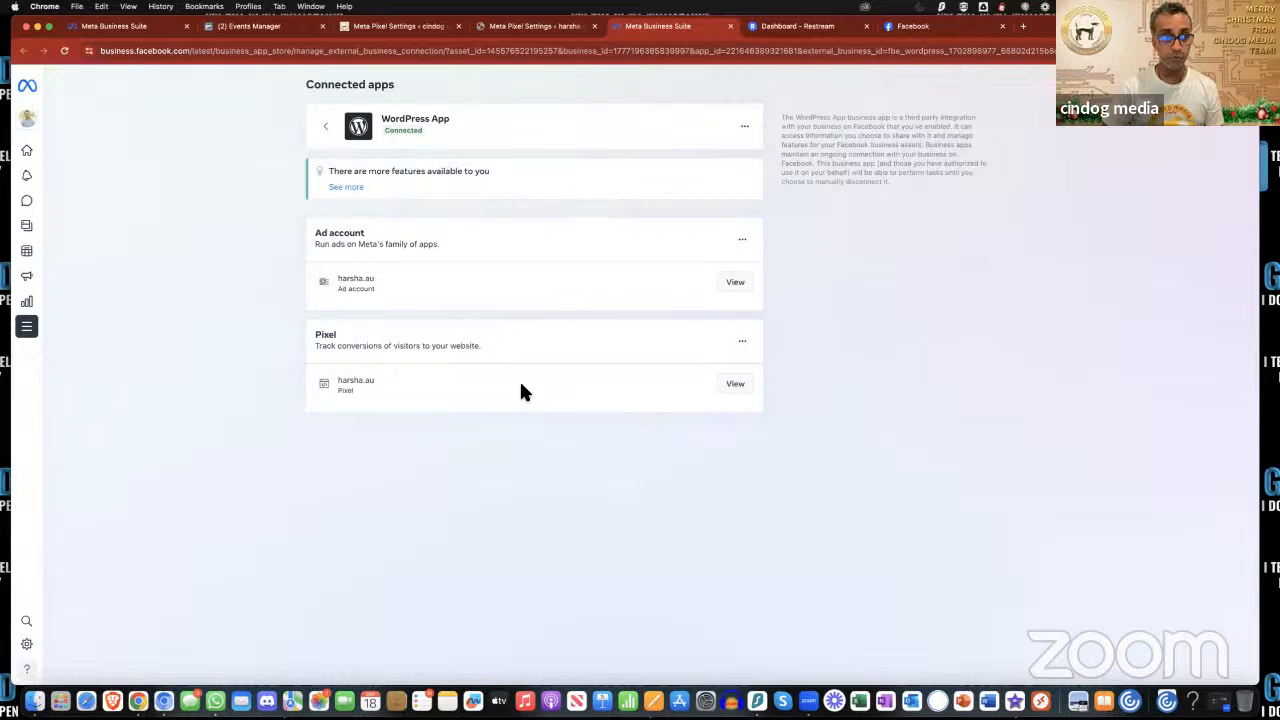
# Step: Open Events Manager from the Meta Business Suite tools and switch its overview to the harsha.au ad account
pyautogui.click(27, 328)
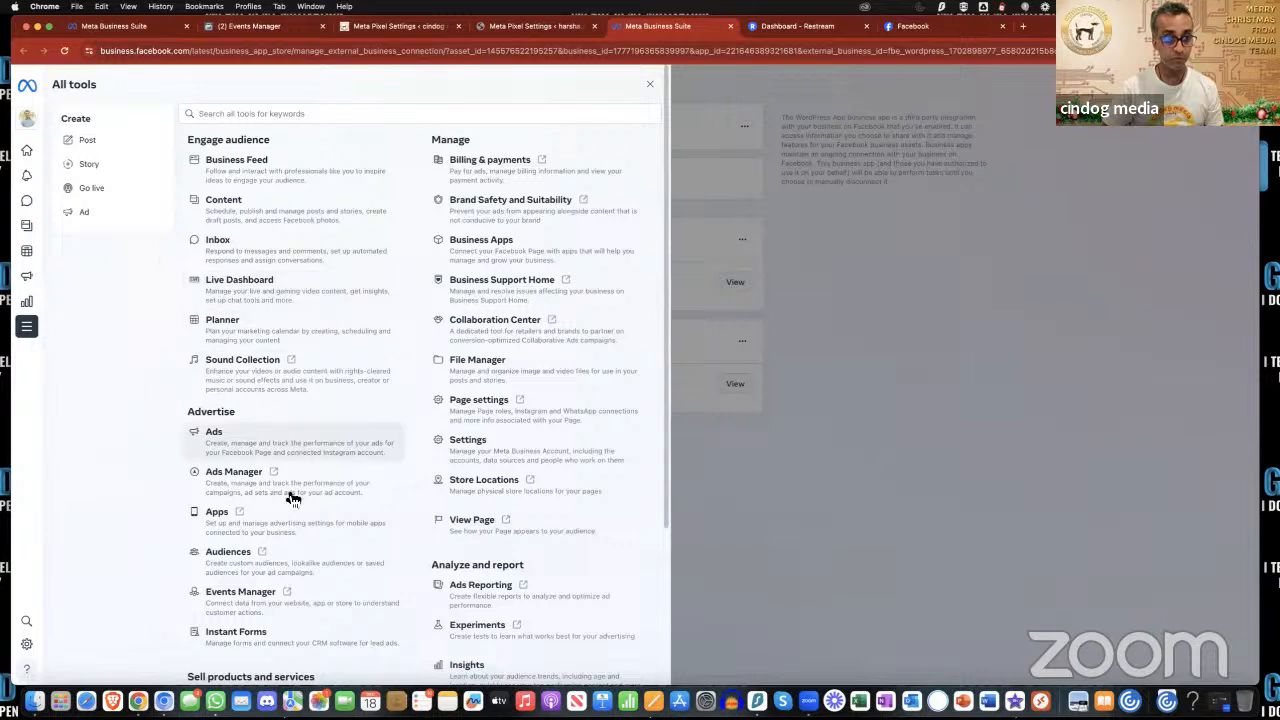
pyautogui.scroll(-1, 255, 578)
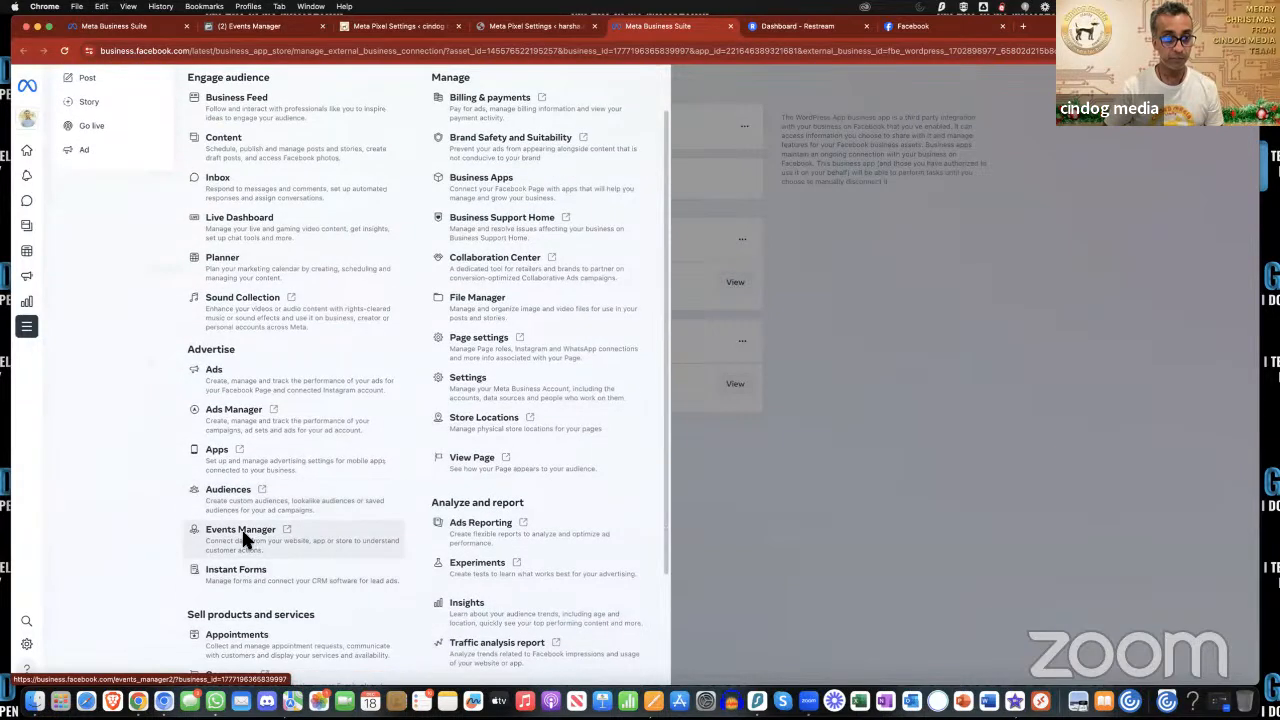
pyautogui.click(247, 531)
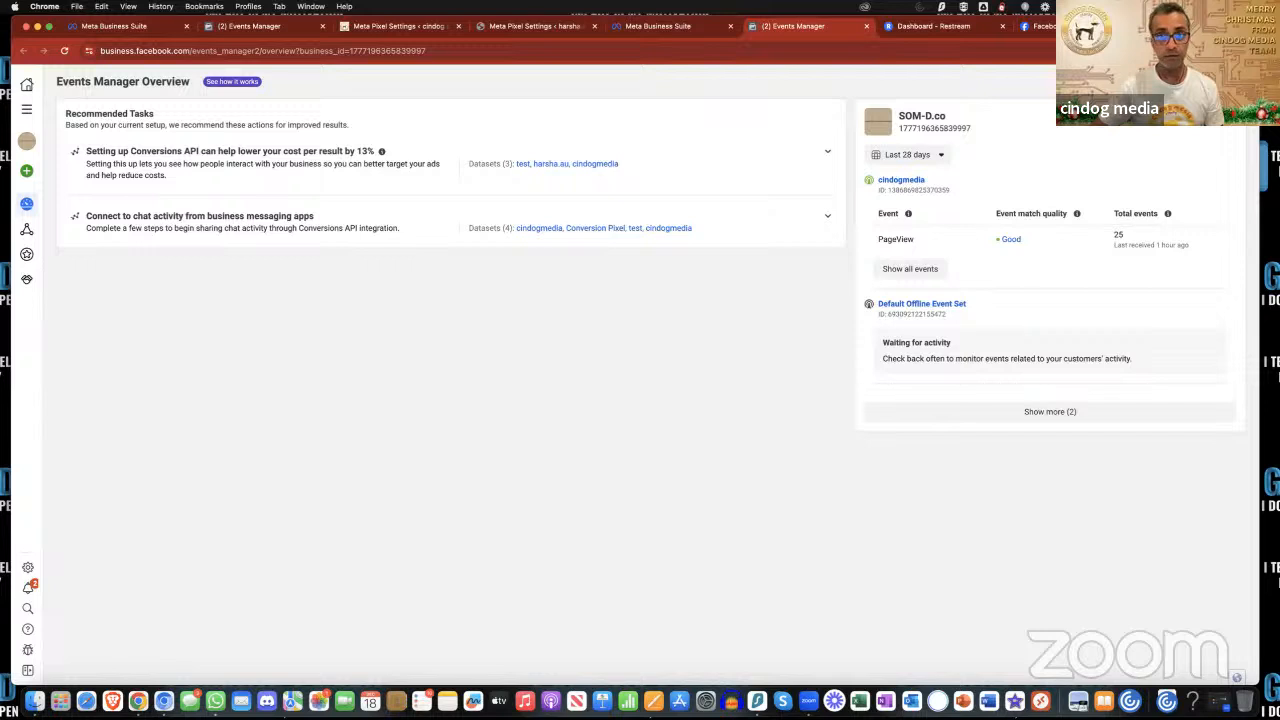
pyautogui.click(1208, 83)
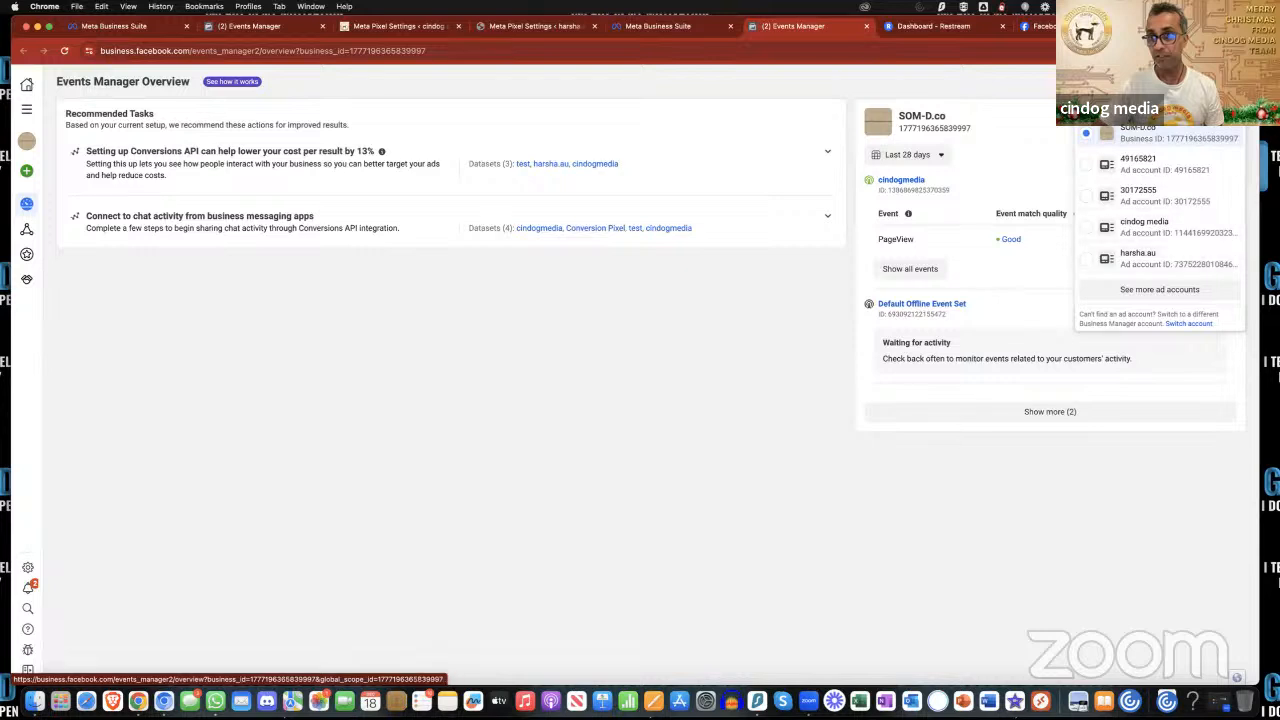
pyautogui.click(1160, 83)
pyautogui.click(1160, 83)
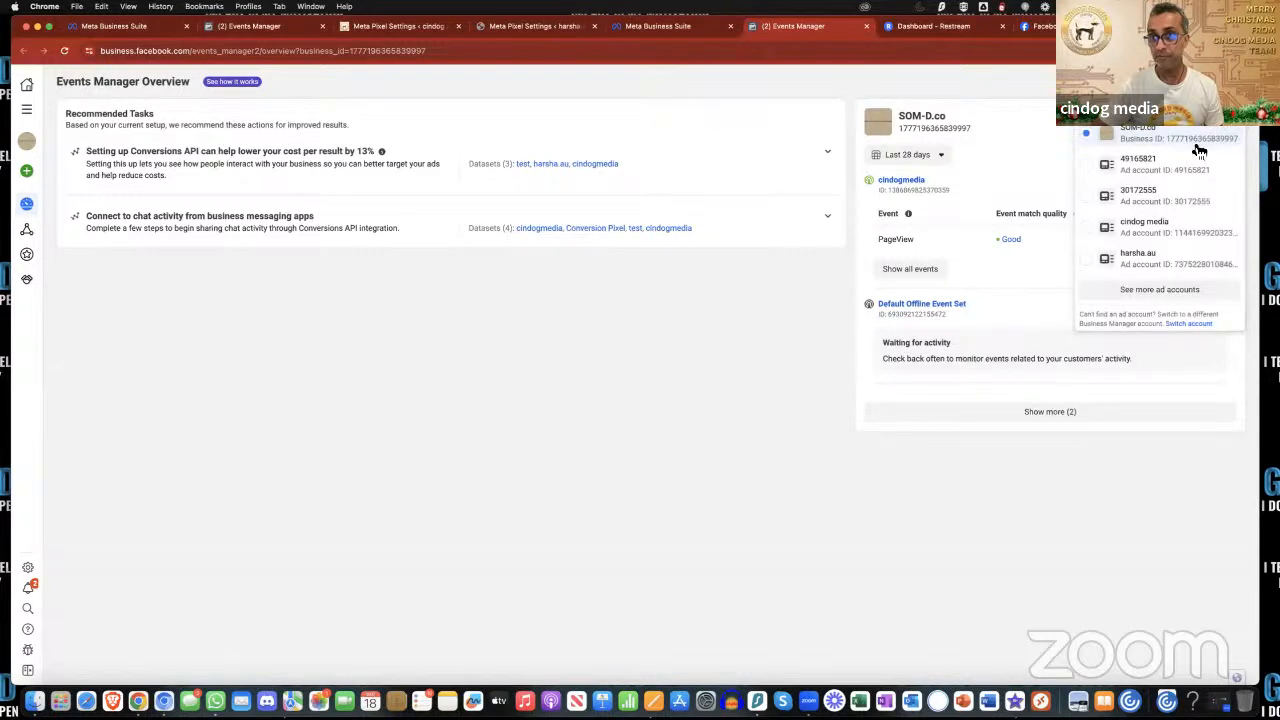
pyautogui.click(1090, 263)
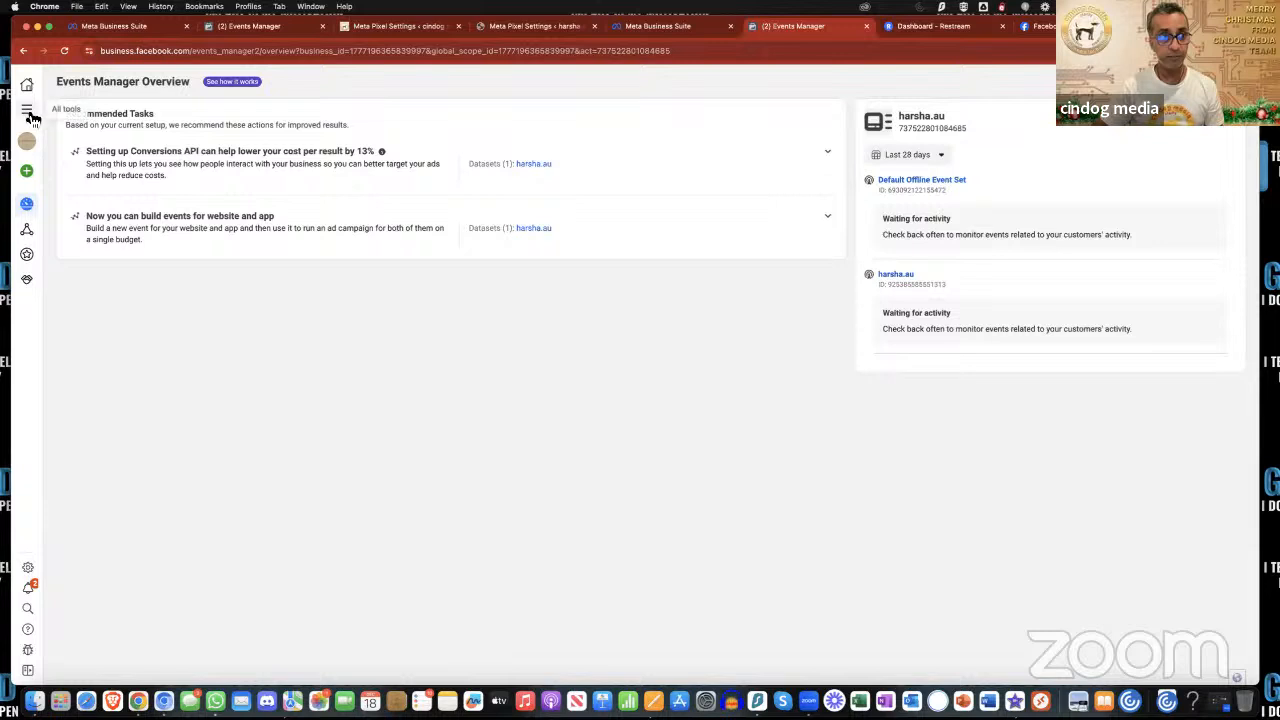
# Step: Connect a new Web data source and create its dataset with the name harsha.au
pyautogui.moveTo(33, 178)
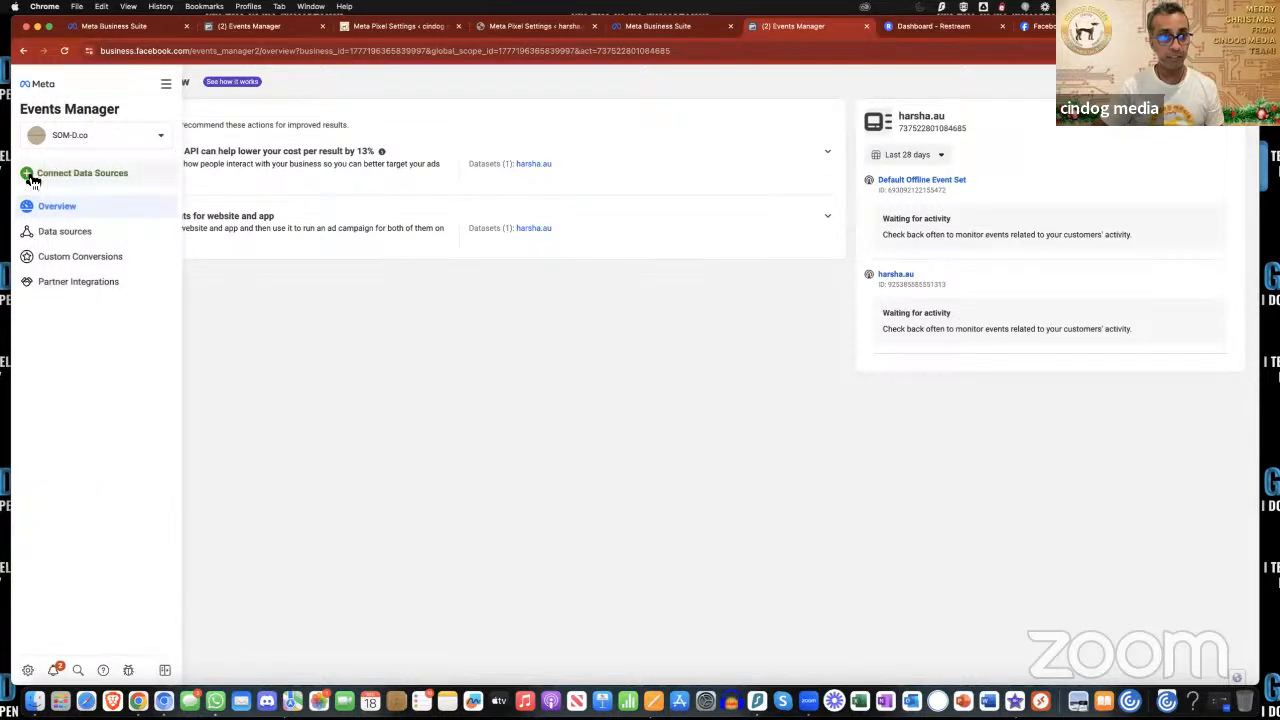
pyautogui.click(33, 178)
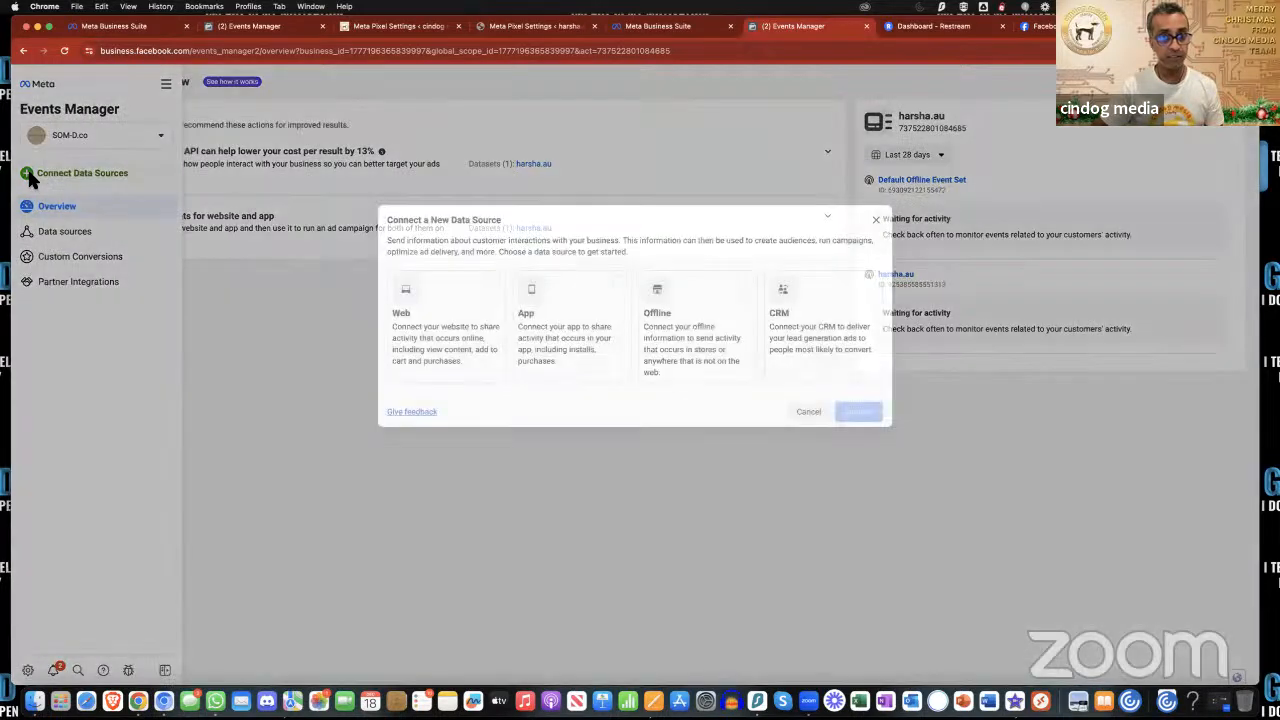
pyautogui.click(431, 294)
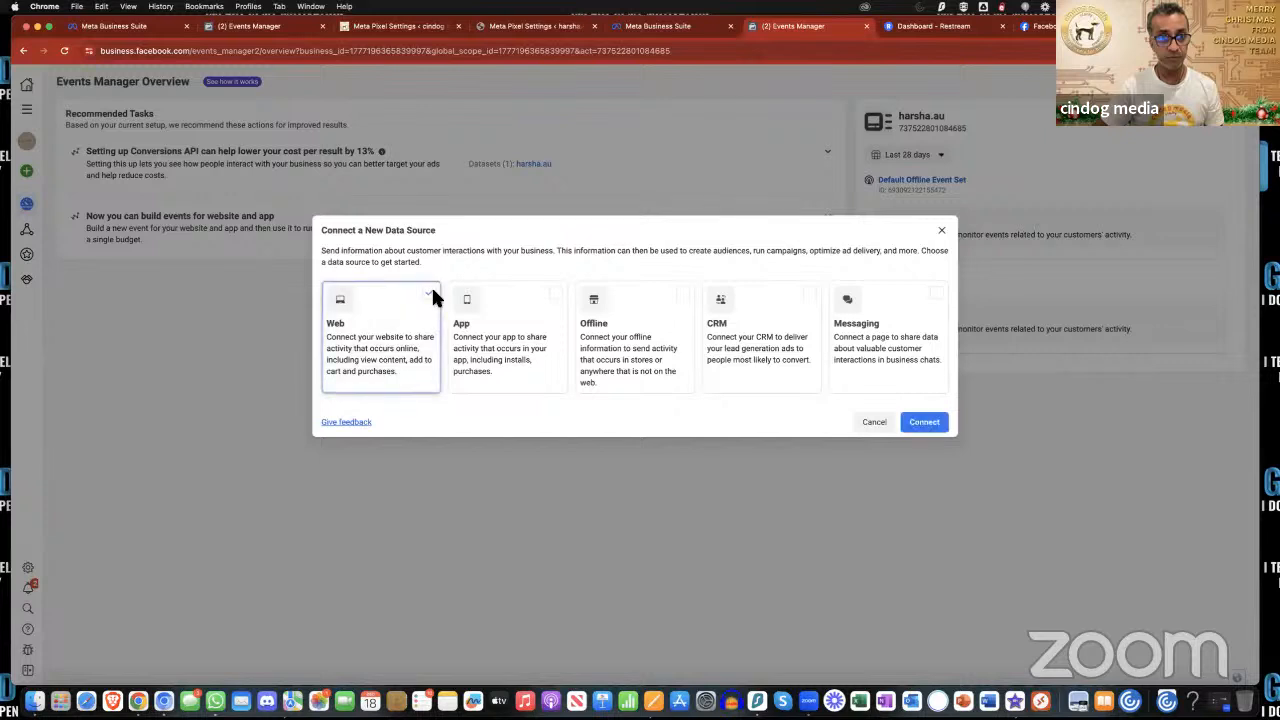
pyautogui.click(924, 422)
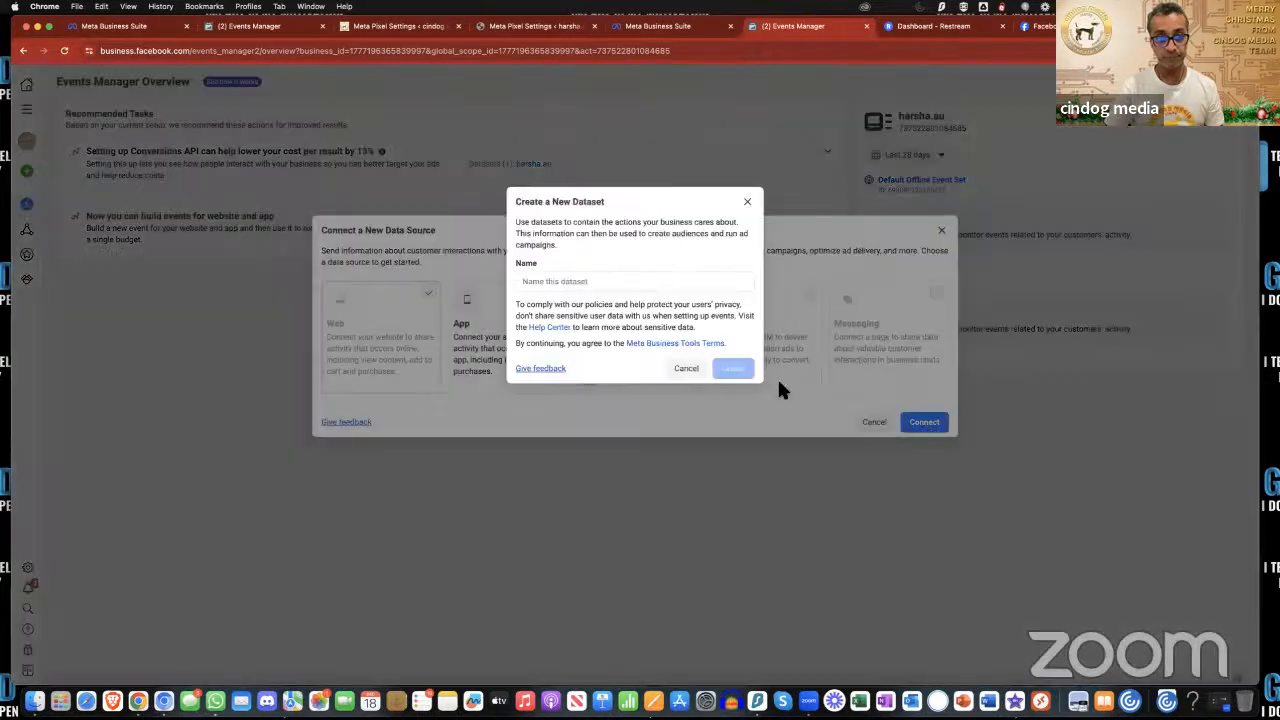
pyautogui.click(576, 287)
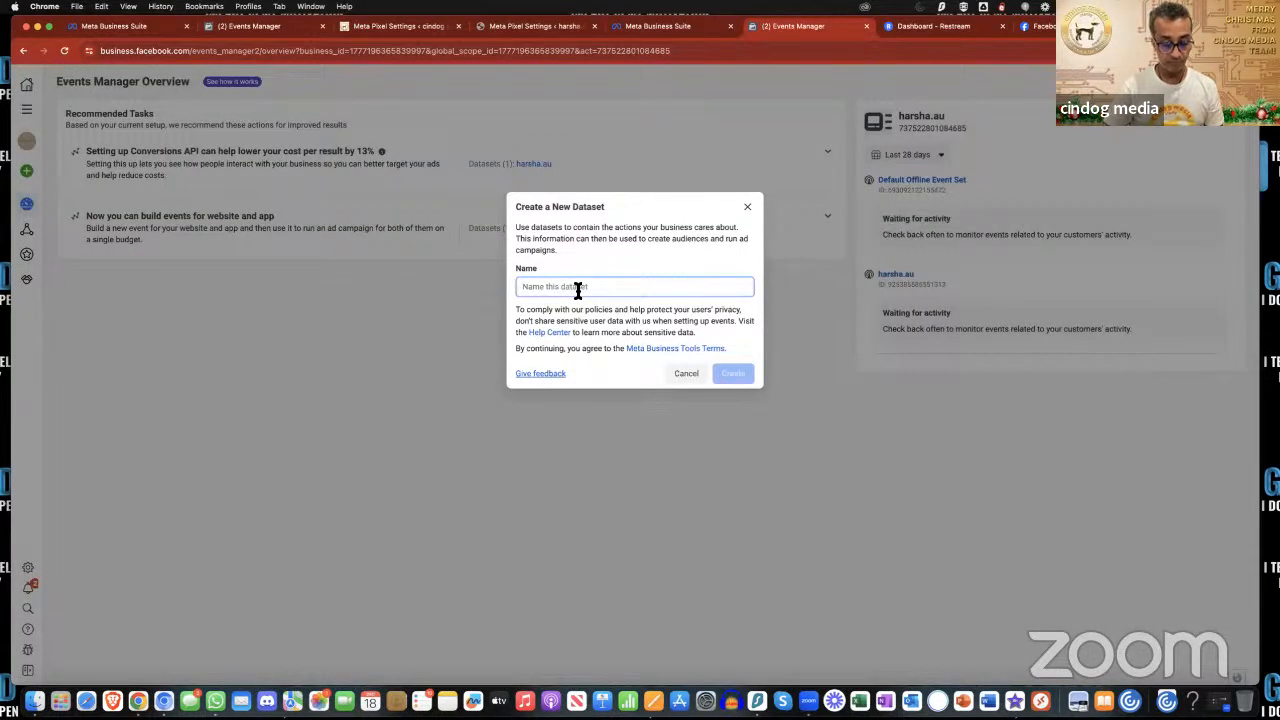
pyautogui.write('harsha.au')
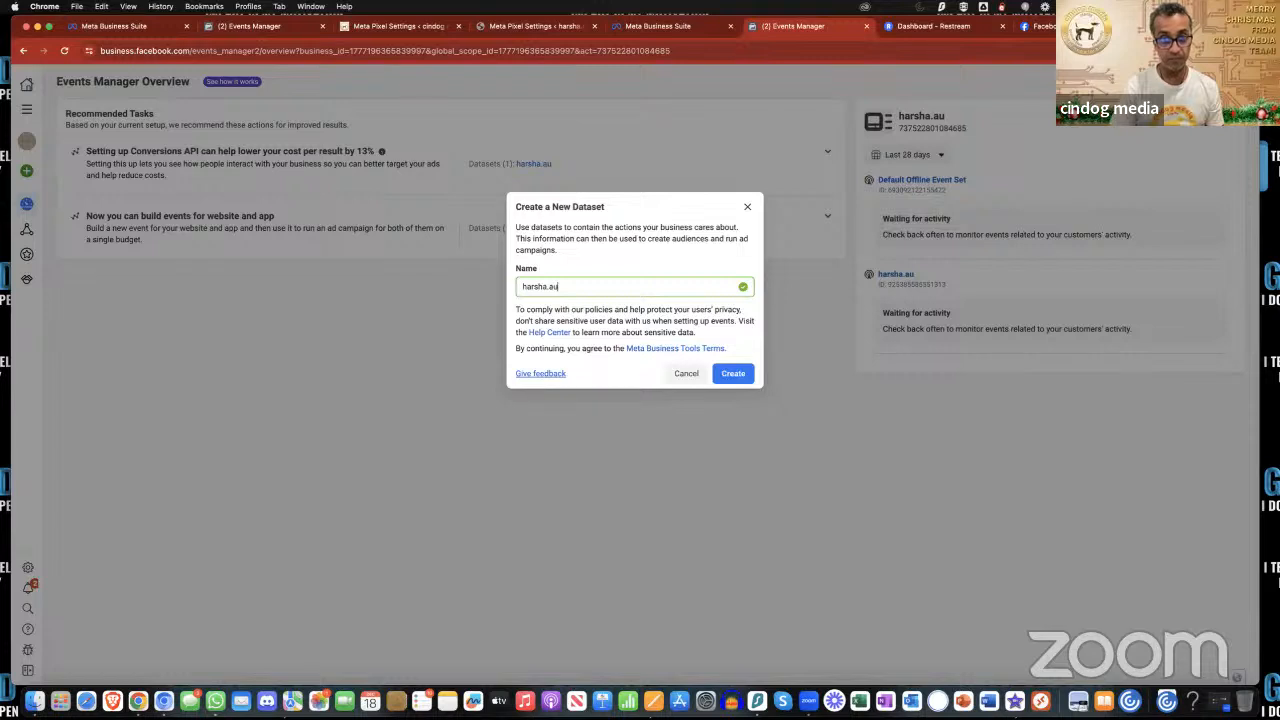
pyautogui.click(734, 376)
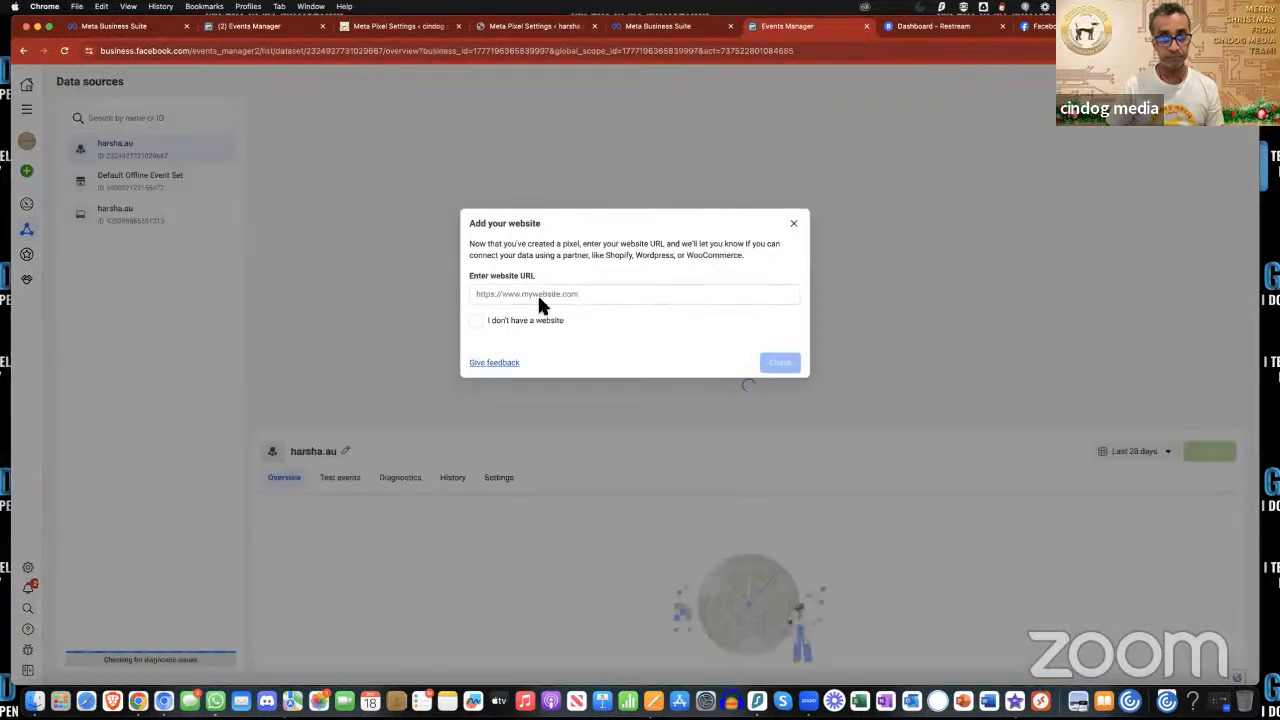
pyautogui.click(539, 296)
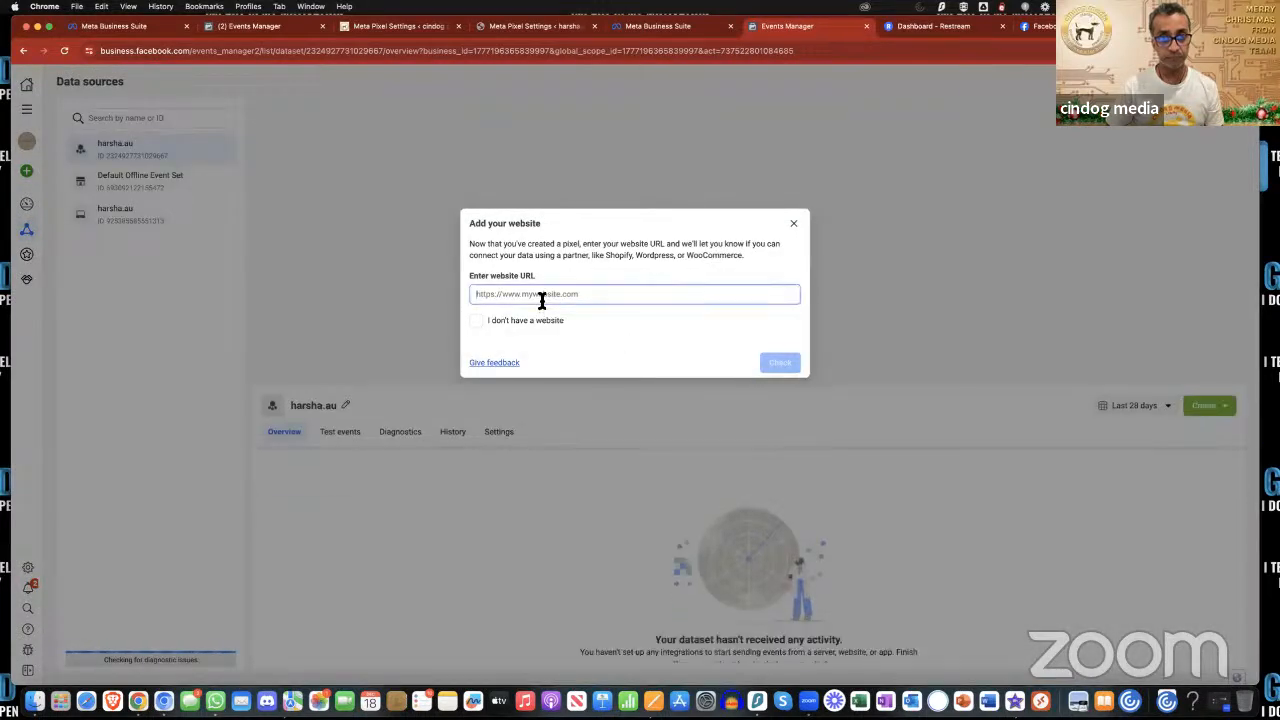
pyautogui.write('h')
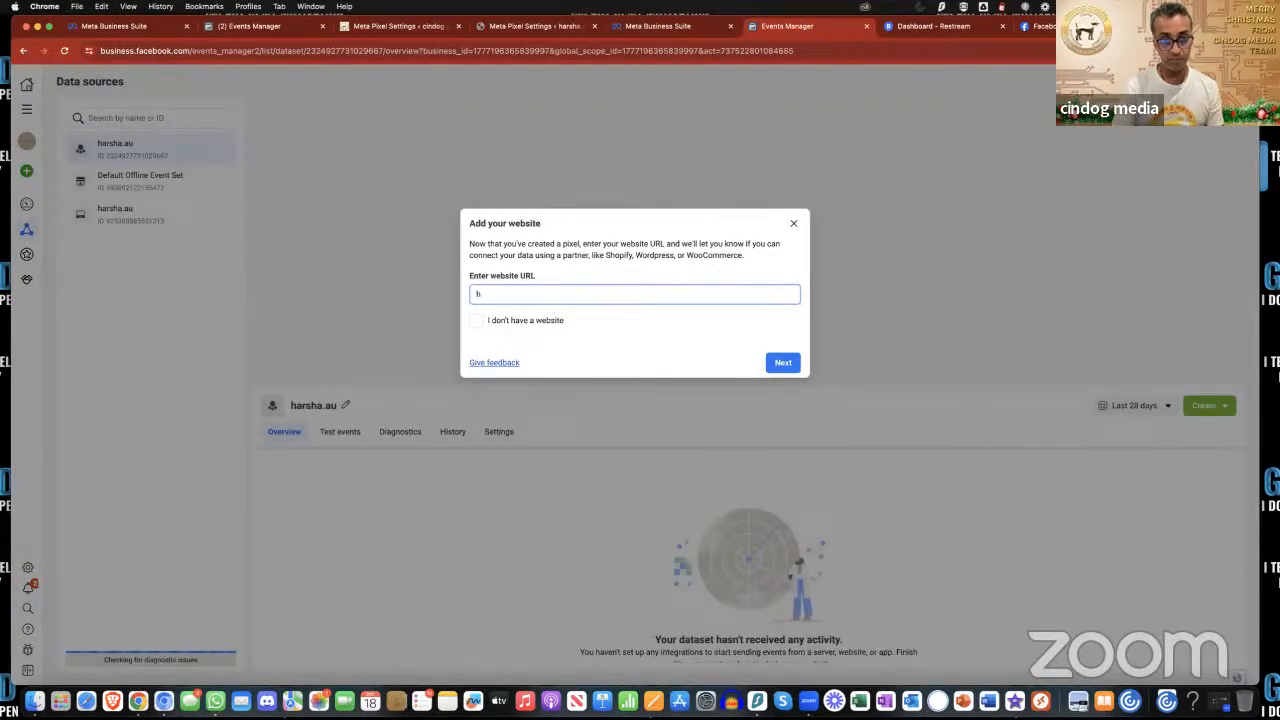
pyautogui.write('ttps')
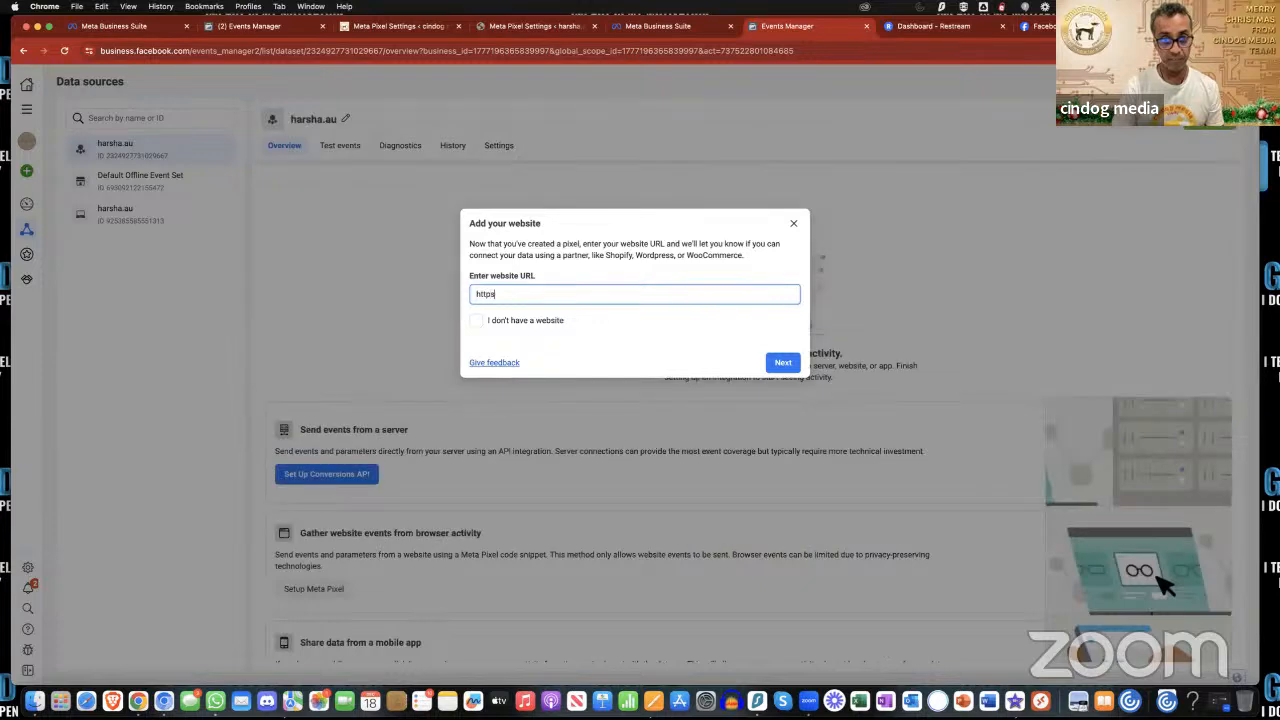
pyautogui.write('://harsha.au/')
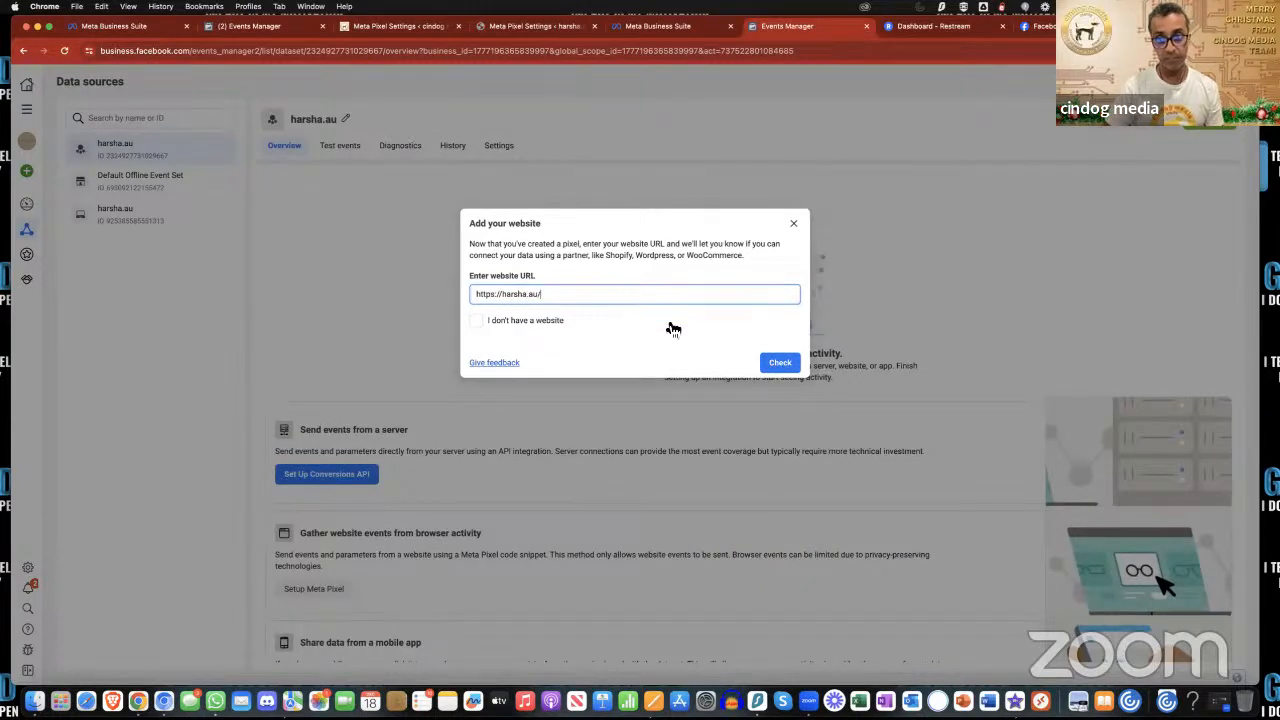
pyautogui.click(779, 362)
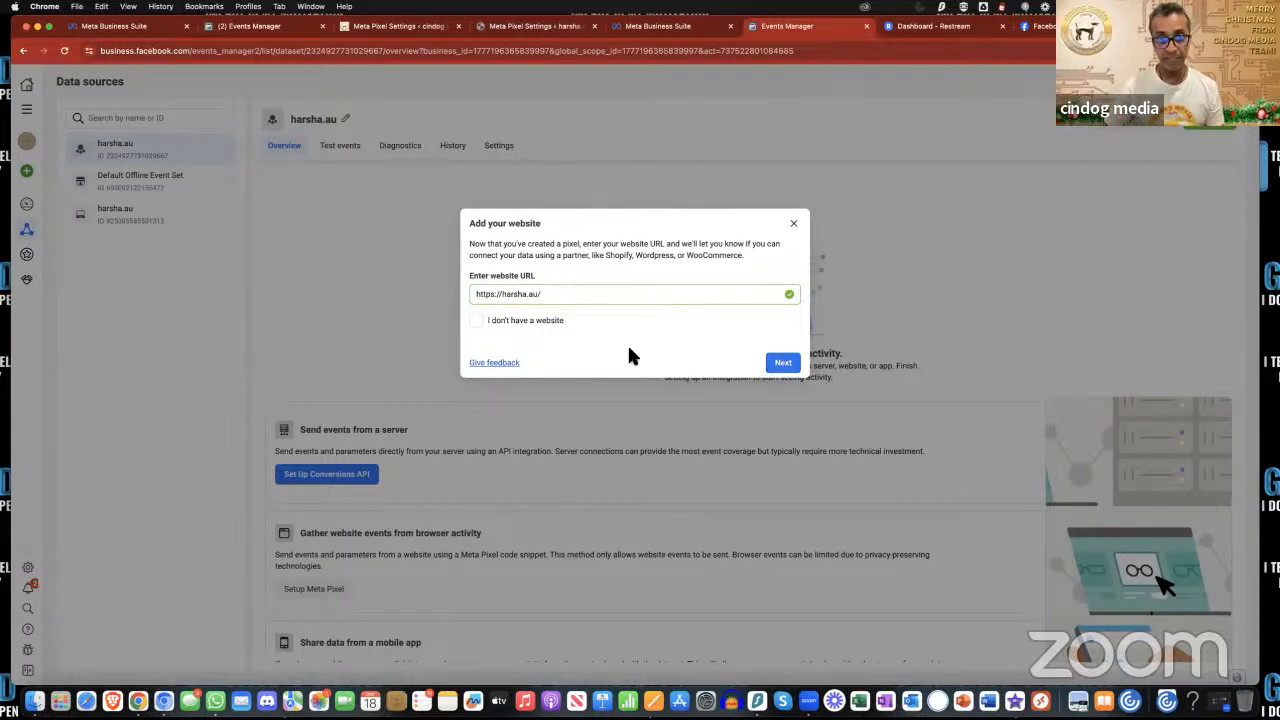
pyautogui.click(781, 363)
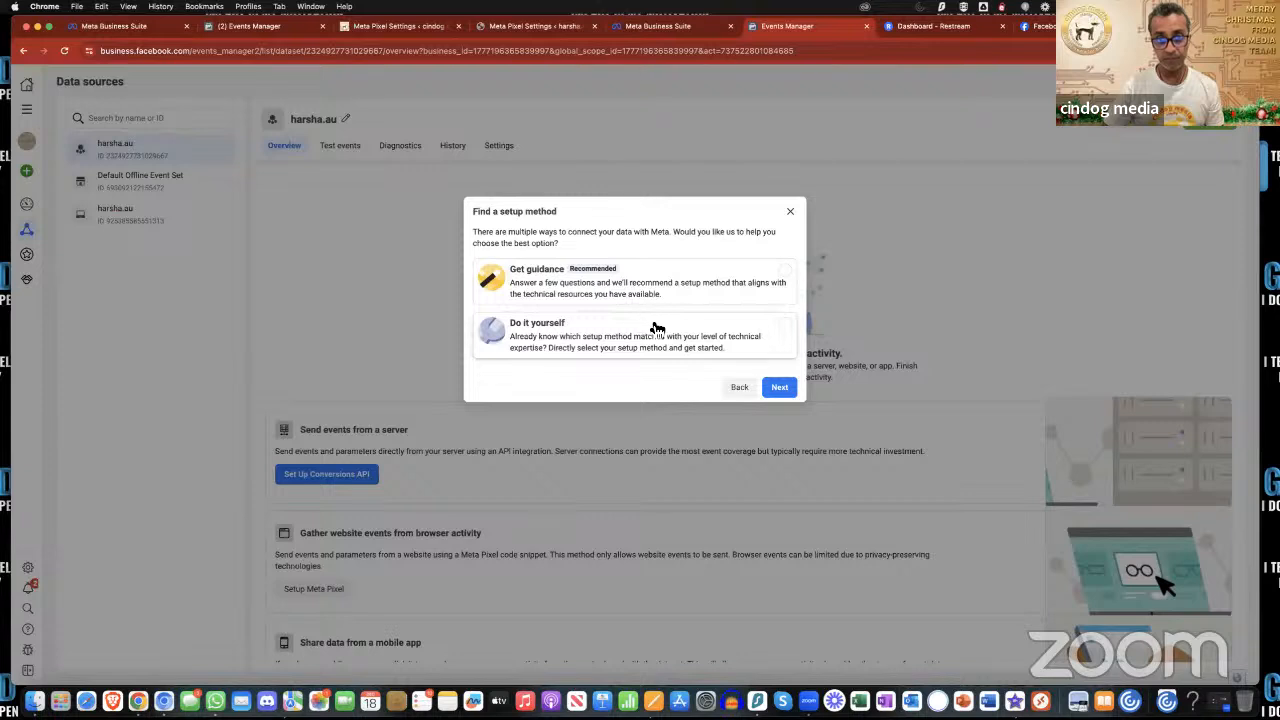
# Step: Choose the do-it-yourself setup using Meta Pixel and Conversions API through partner integration, with WordPress as the partner
pyautogui.click(767, 345)
pyautogui.click(787, 392)
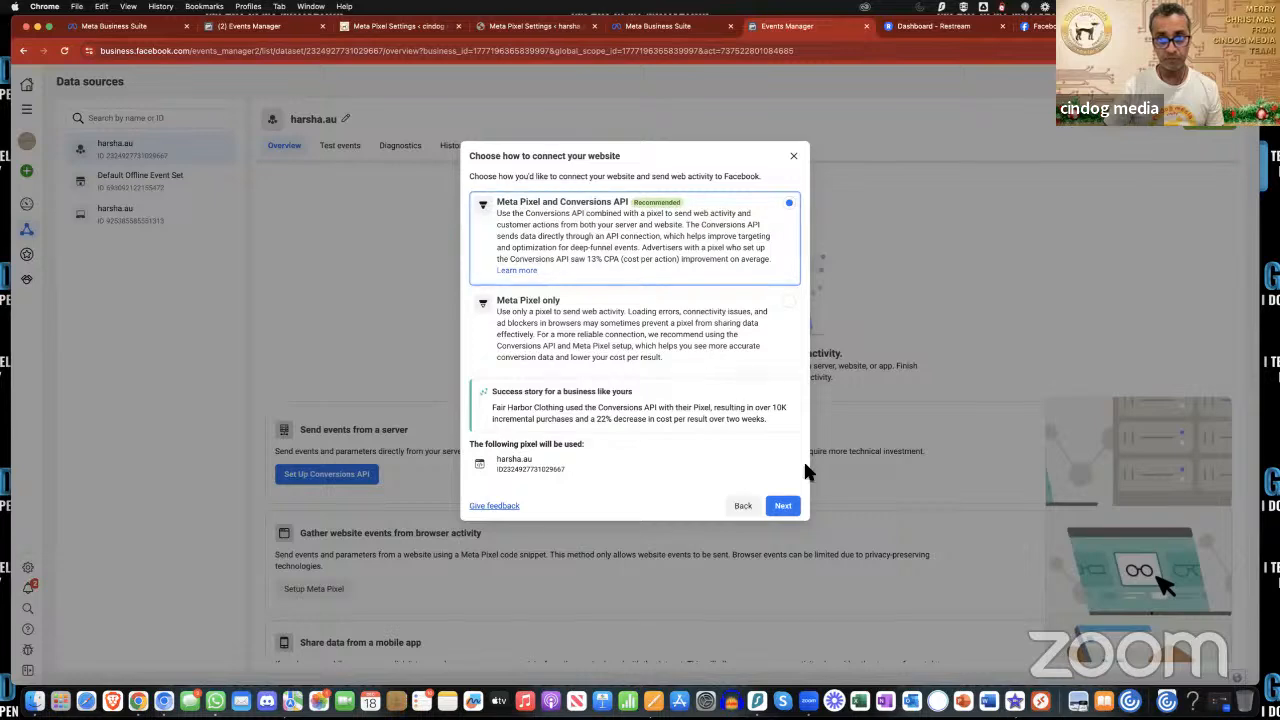
pyautogui.click(795, 511)
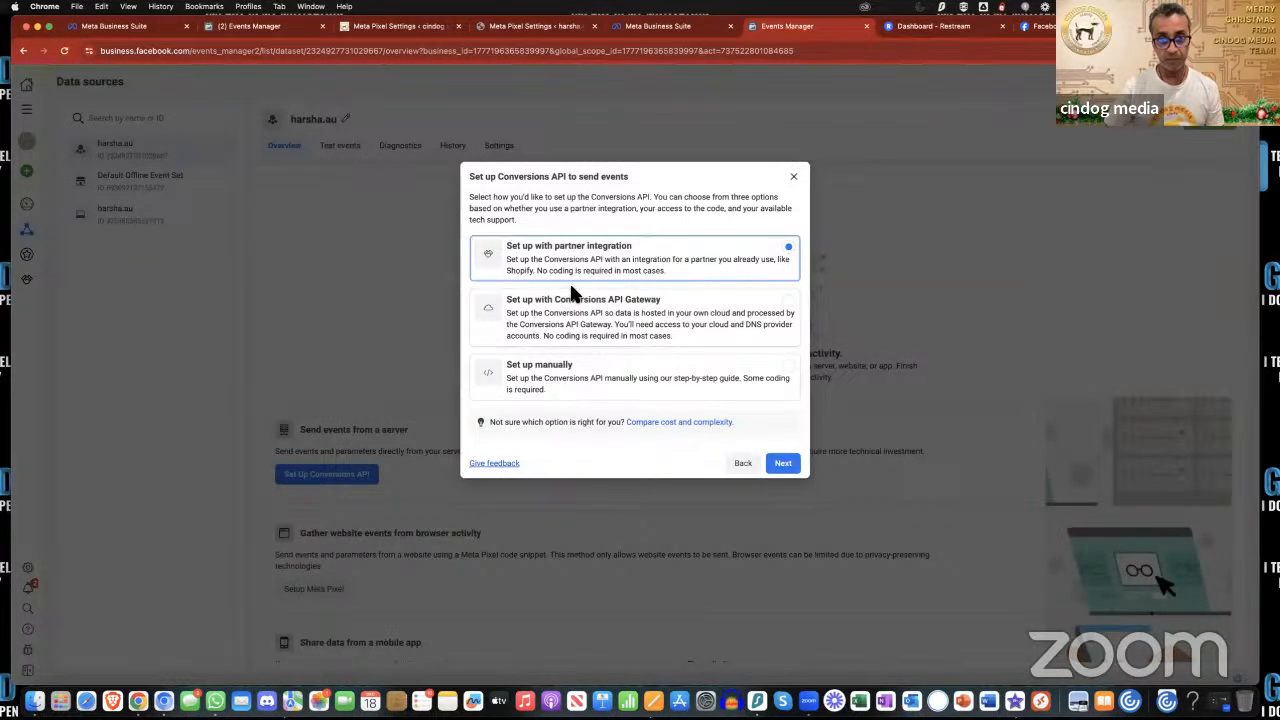
pyautogui.click(785, 465)
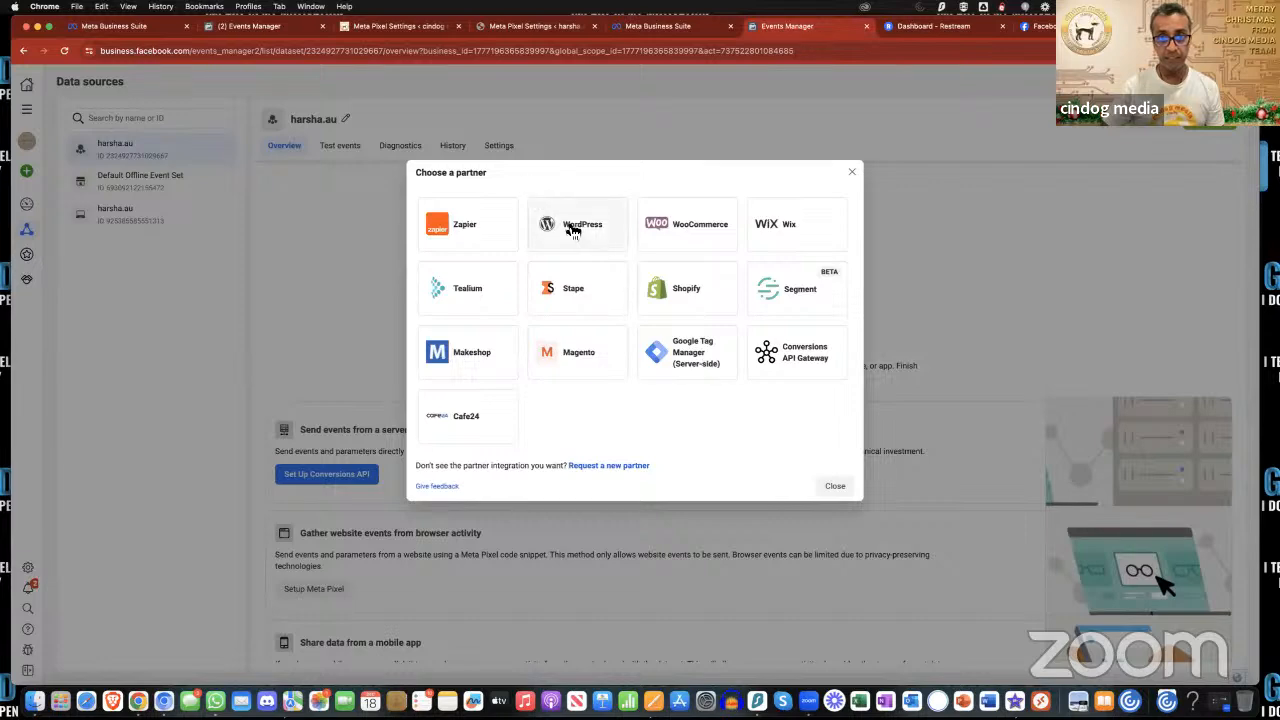
pyautogui.click(575, 230)
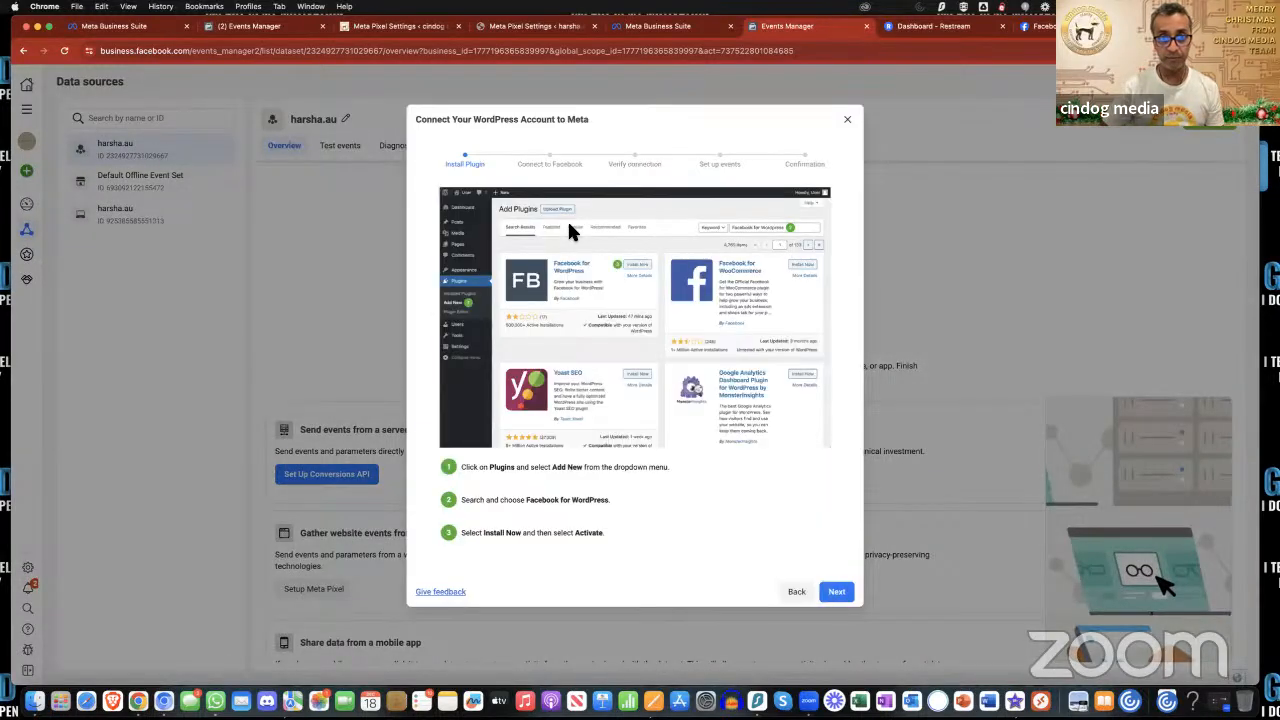
# Step: Advance the WordPress connection guide to pixel verification, send test traffic to harsha.au, and return to the verification dialog
pyautogui.click(836, 591)
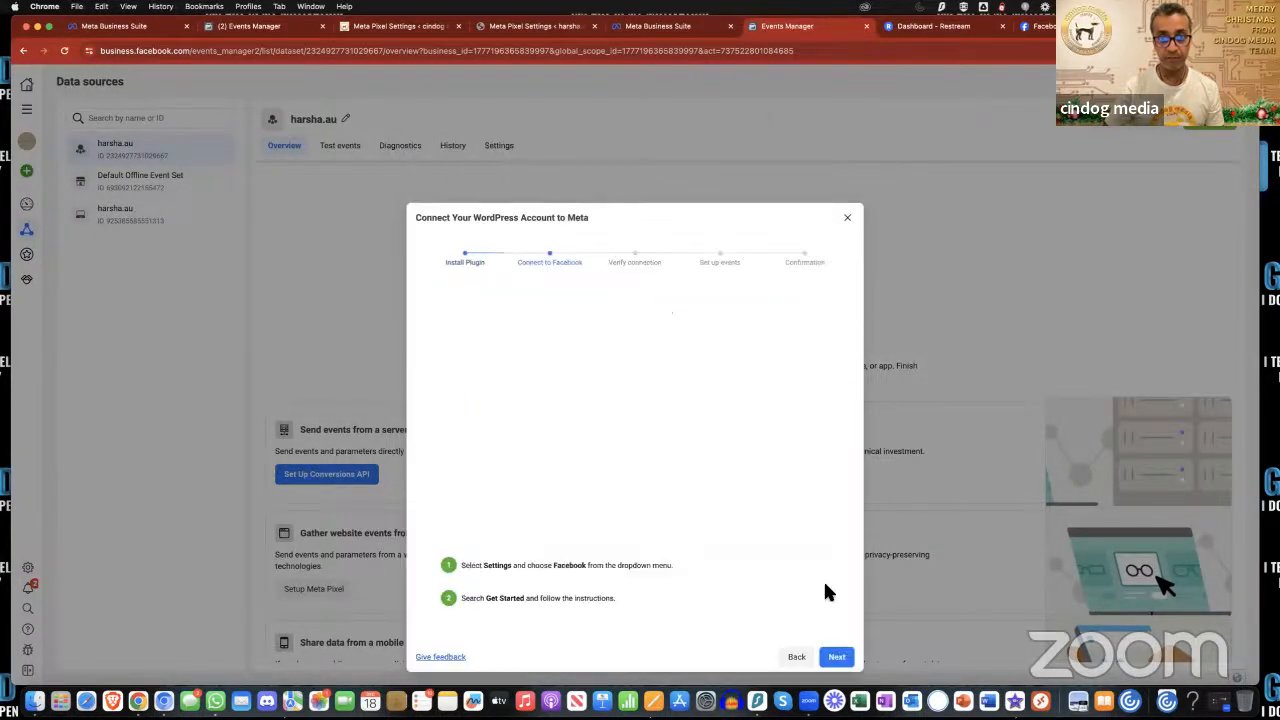
pyautogui.click(841, 572)
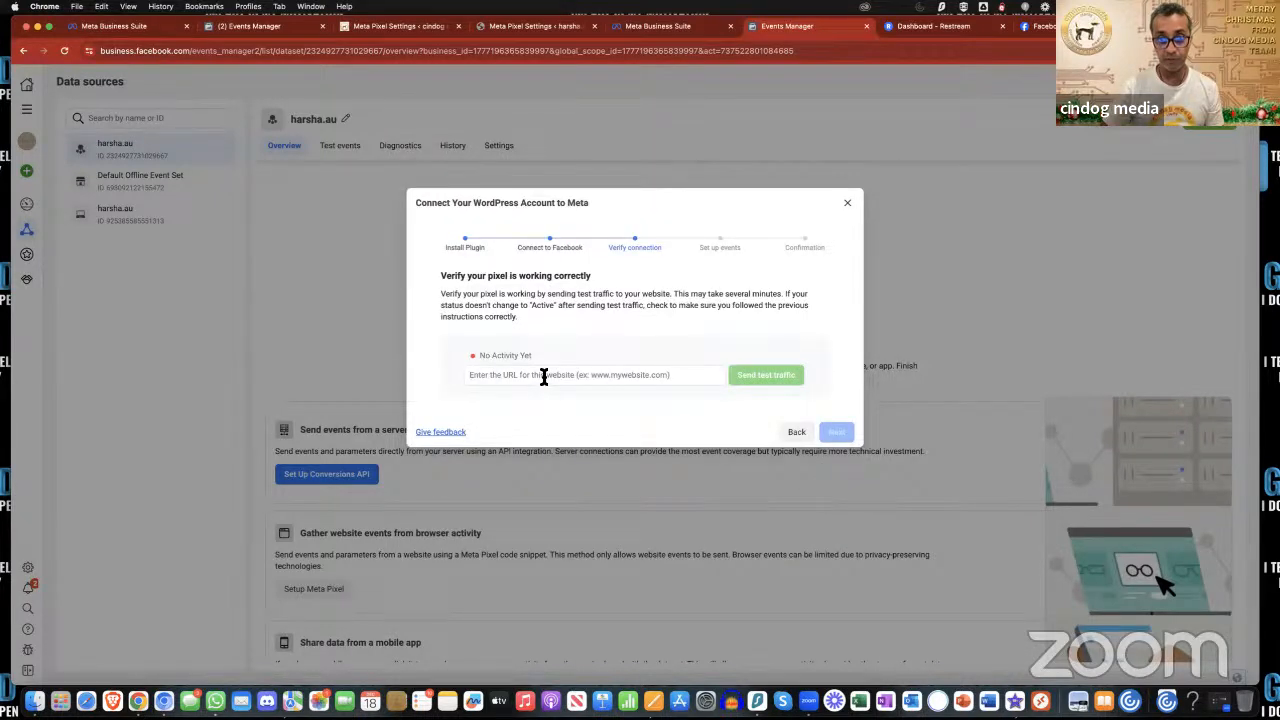
pyautogui.click(543, 376)
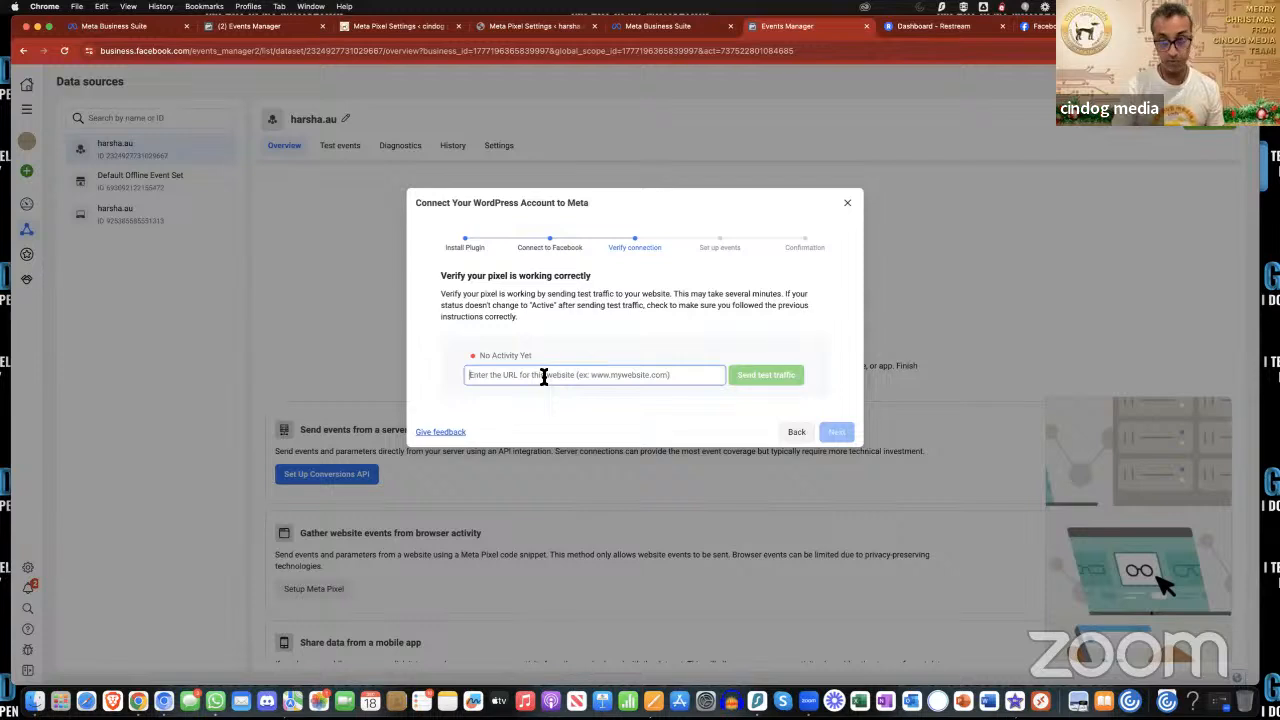
pyautogui.write('h')
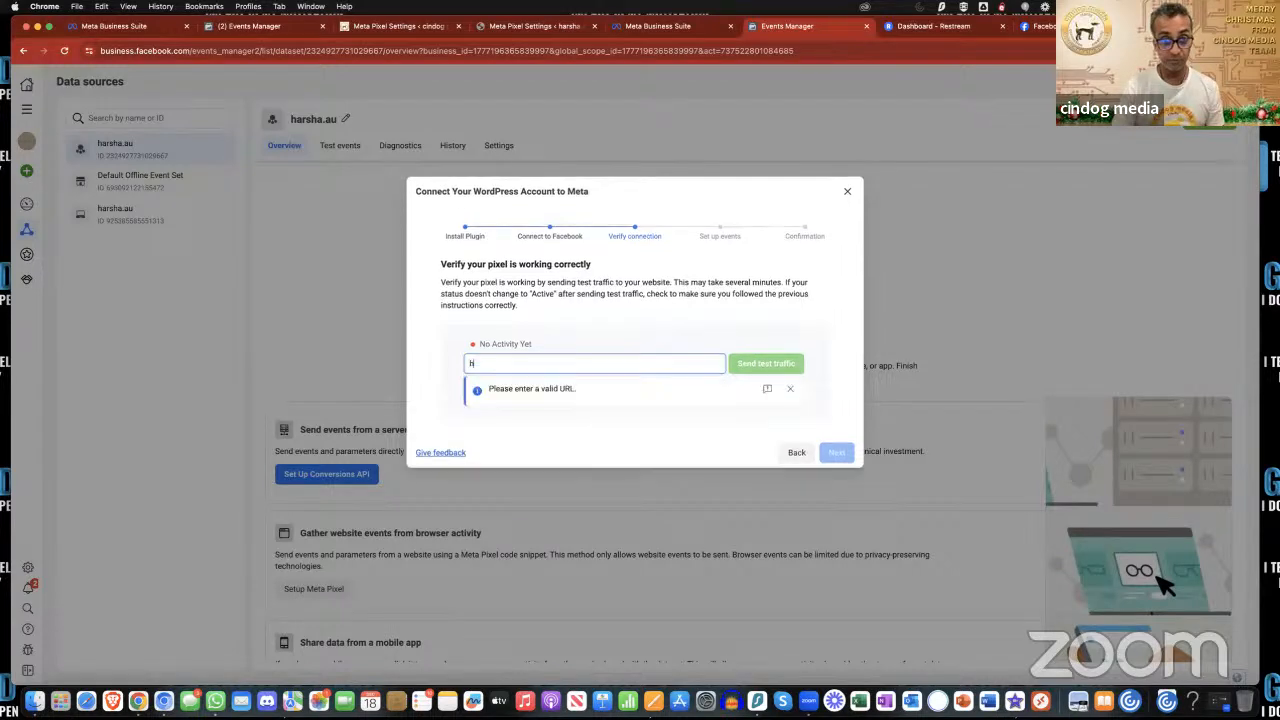
pyautogui.write('arsha.au')
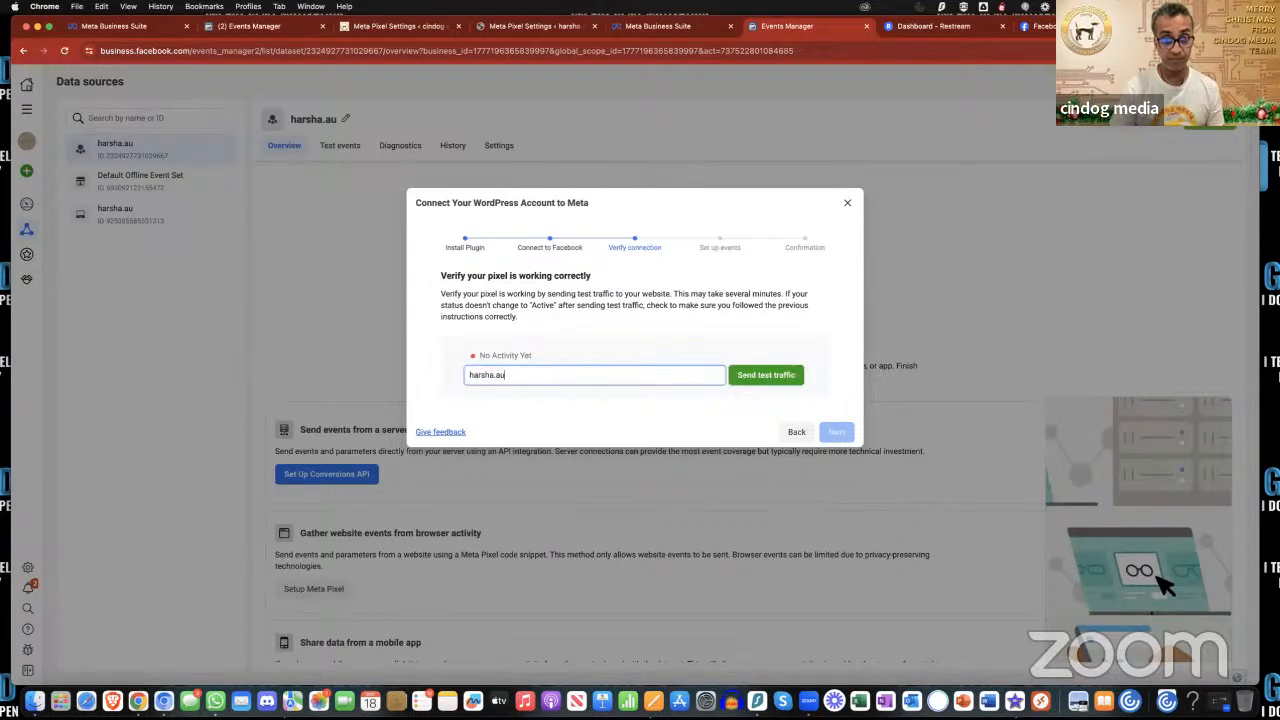
pyautogui.click(781, 382)
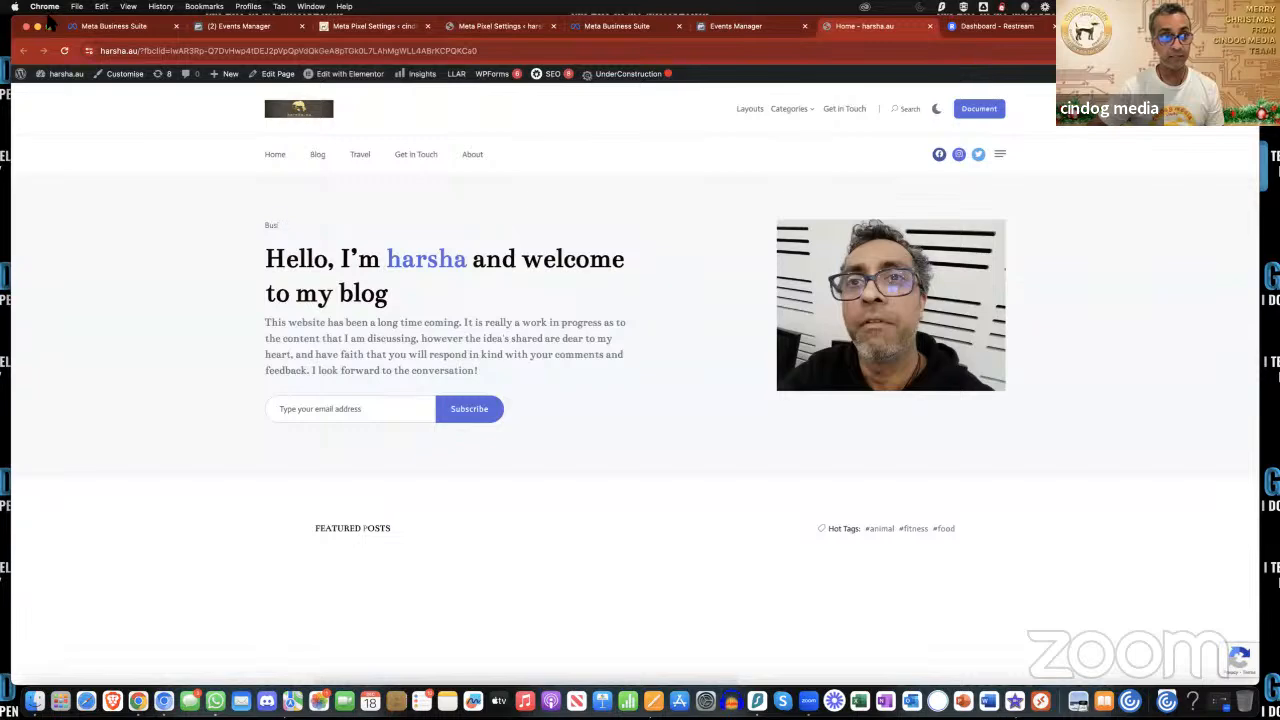
pyautogui.moveTo(52, 20); pyautogui.dragTo(52, 48)
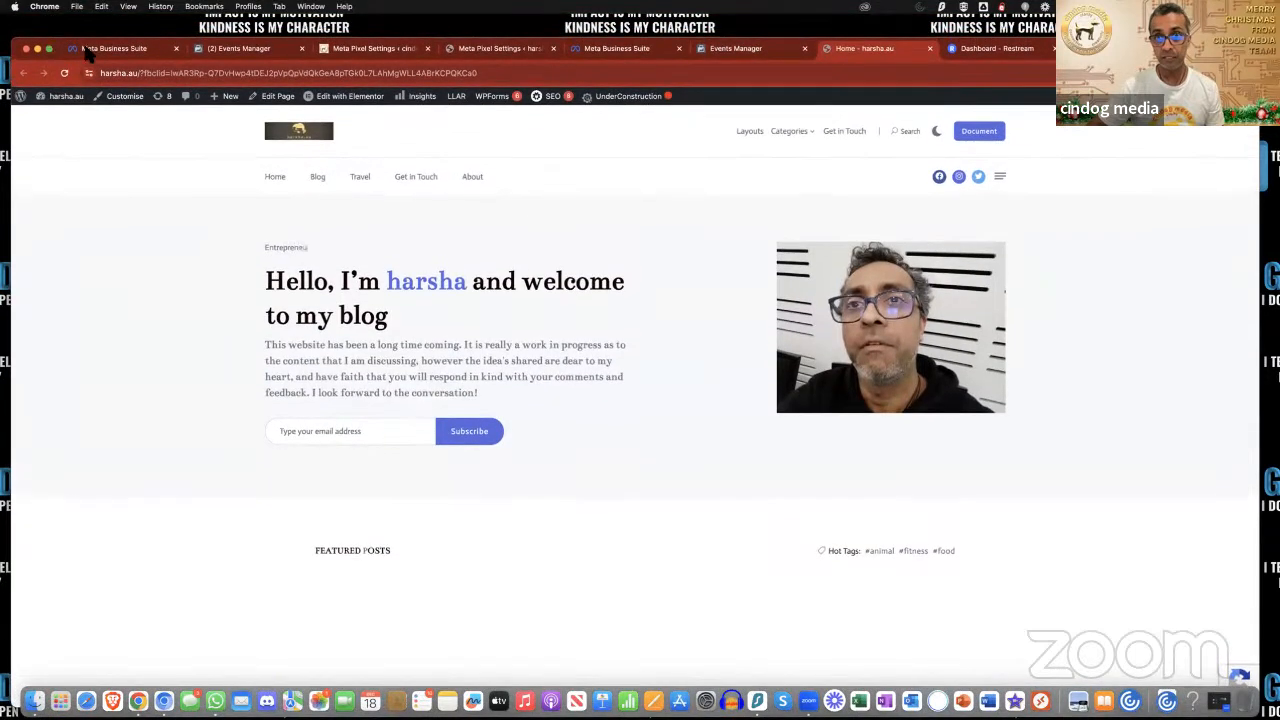
pyautogui.click(733, 50)
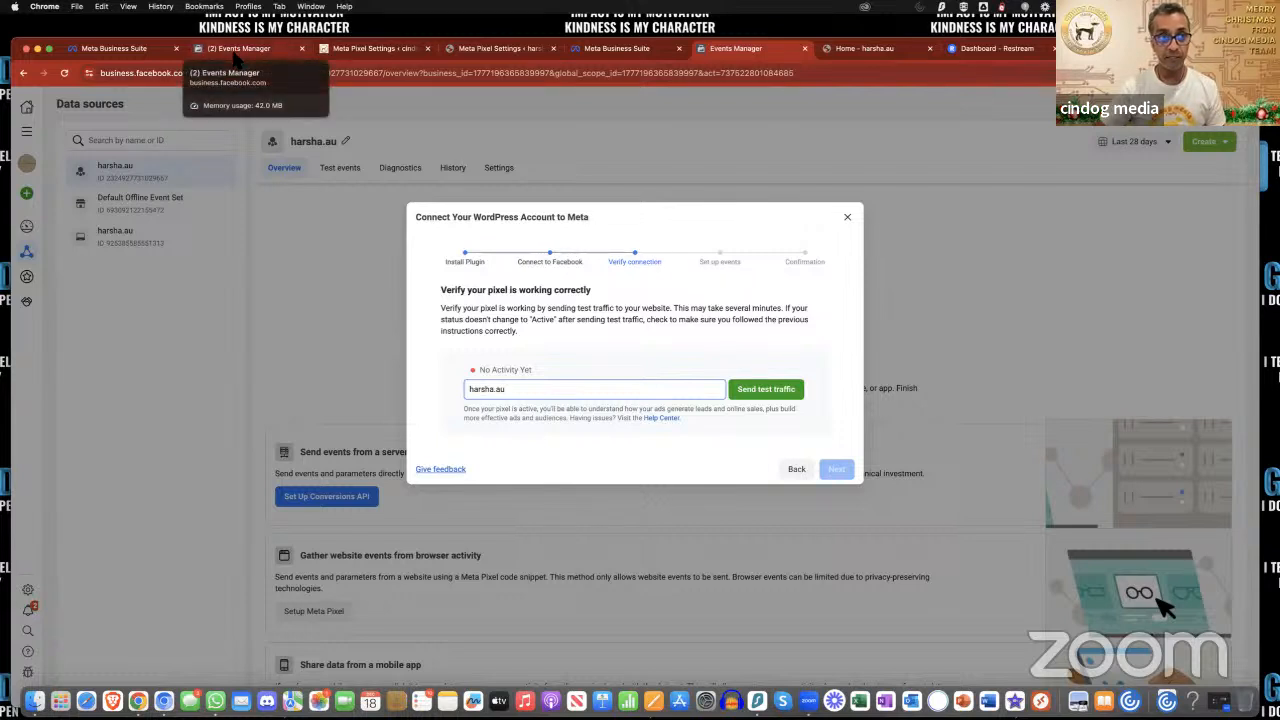
# Step: Switch to the already open Events Manager overview and select the cindog media ad account
pyautogui.click(236, 50)
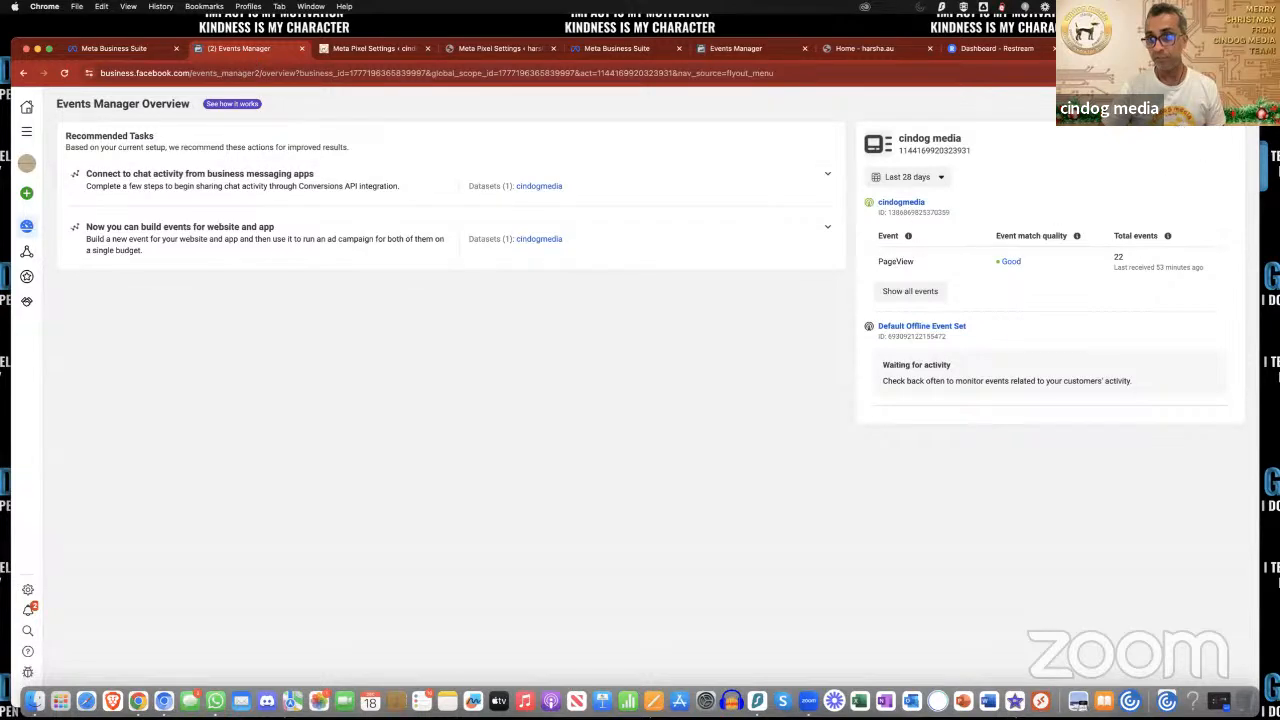
pyautogui.click(1160, 104)
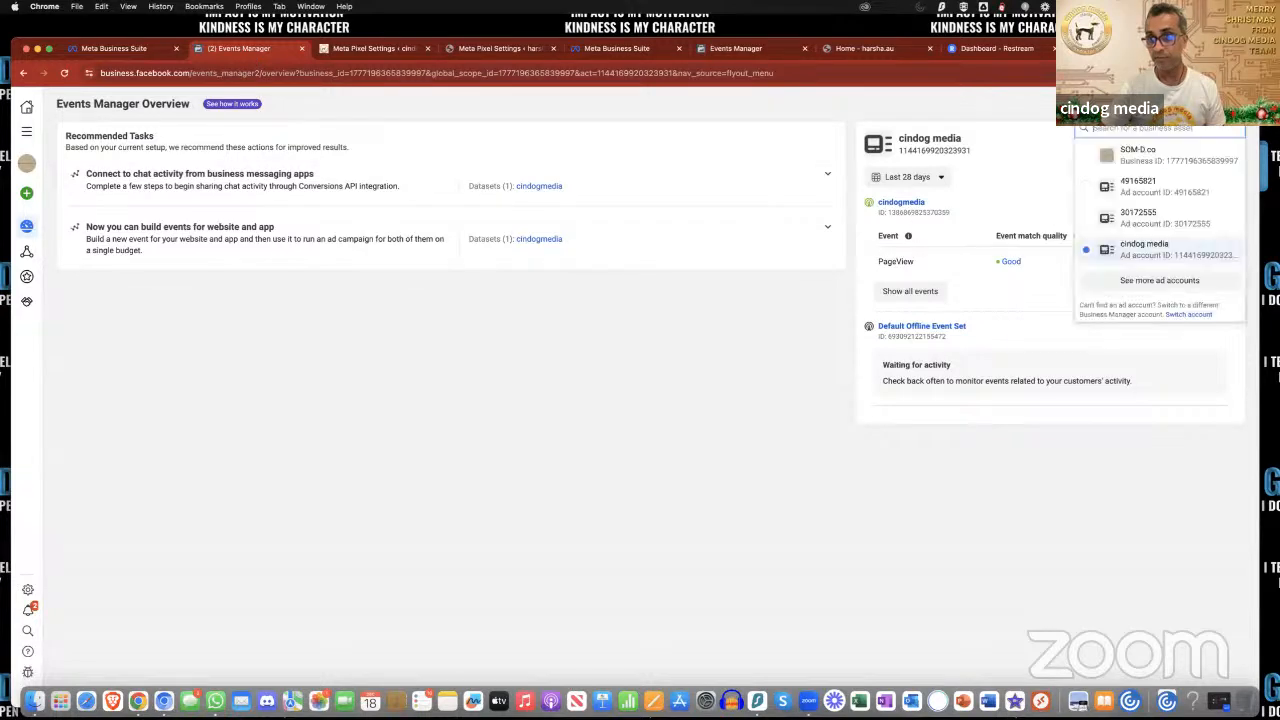
pyautogui.click(1172, 254)
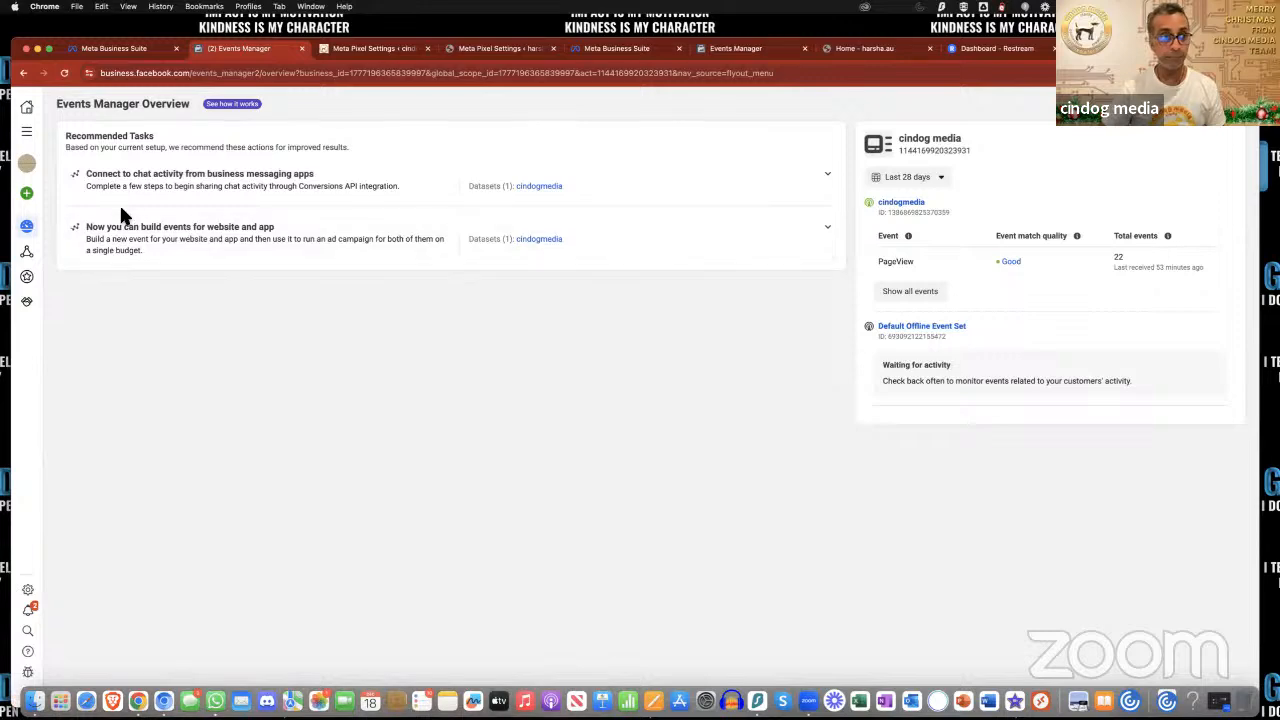
# Step: View the available new data source types and the list of business accounts, closing both without changing anything
pyautogui.moveTo(28, 198)
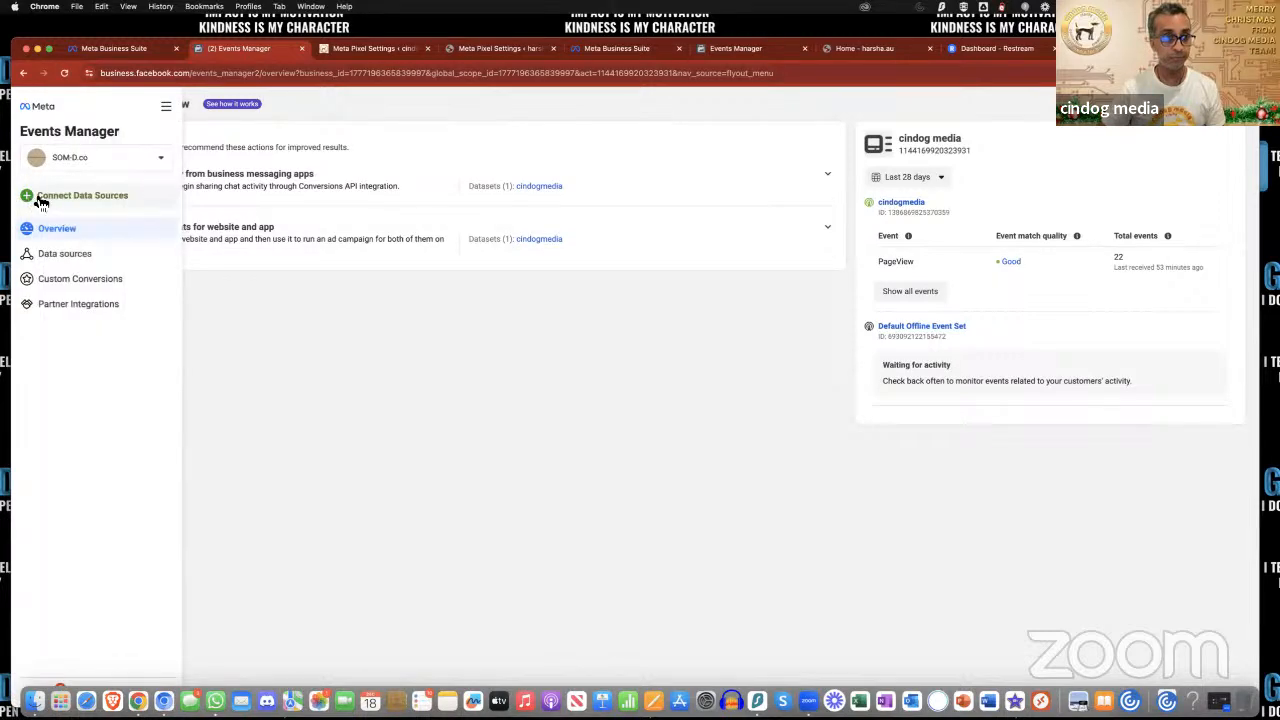
pyautogui.click(40, 199)
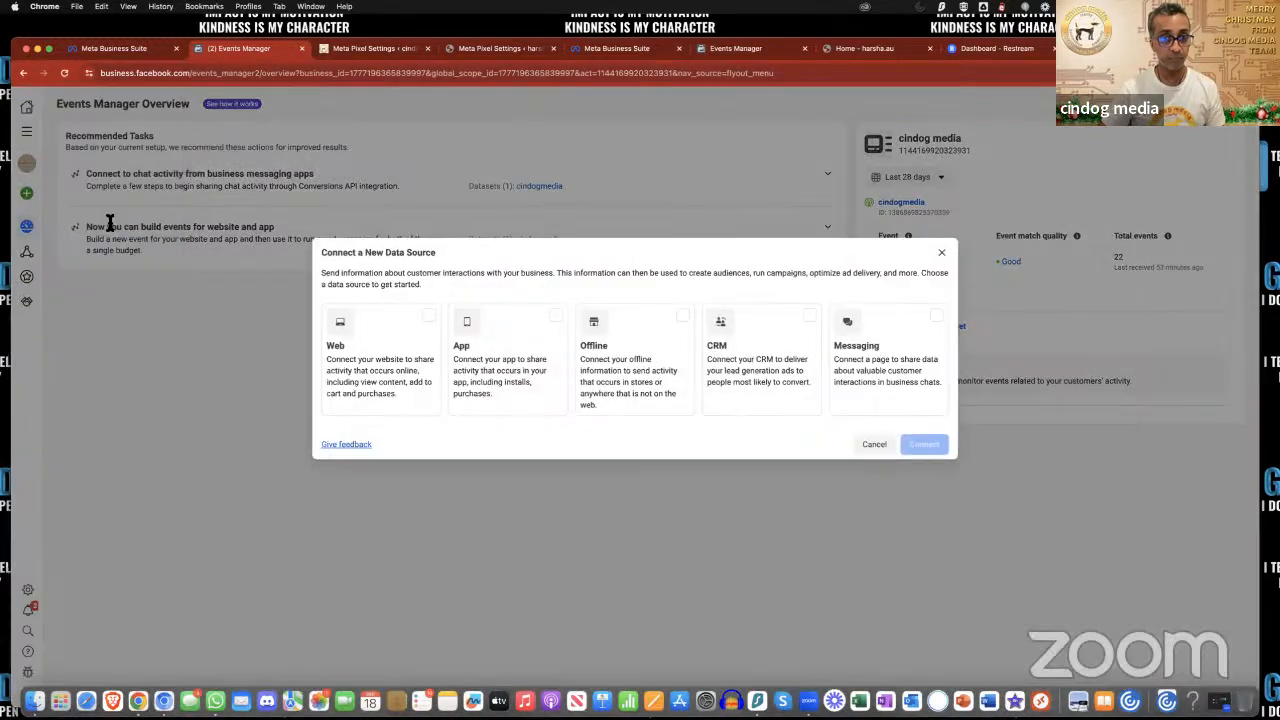
pyautogui.click(941, 252)
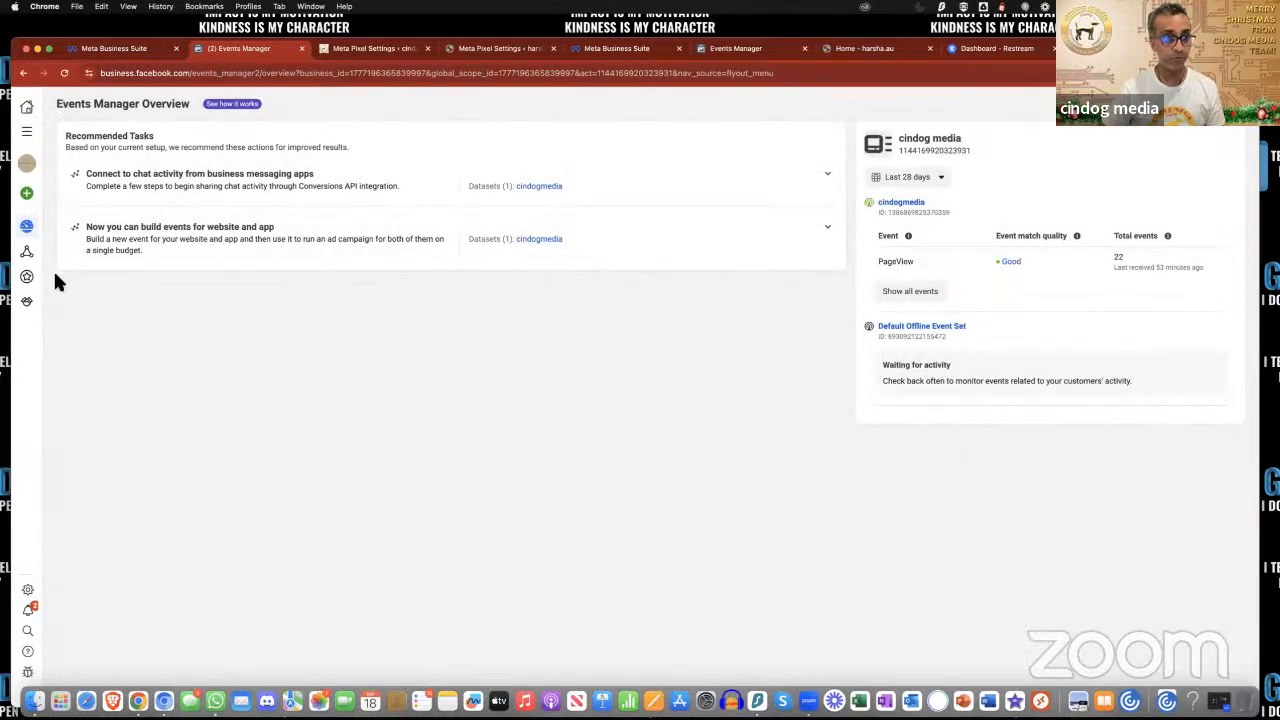
pyautogui.moveTo(18, 155)
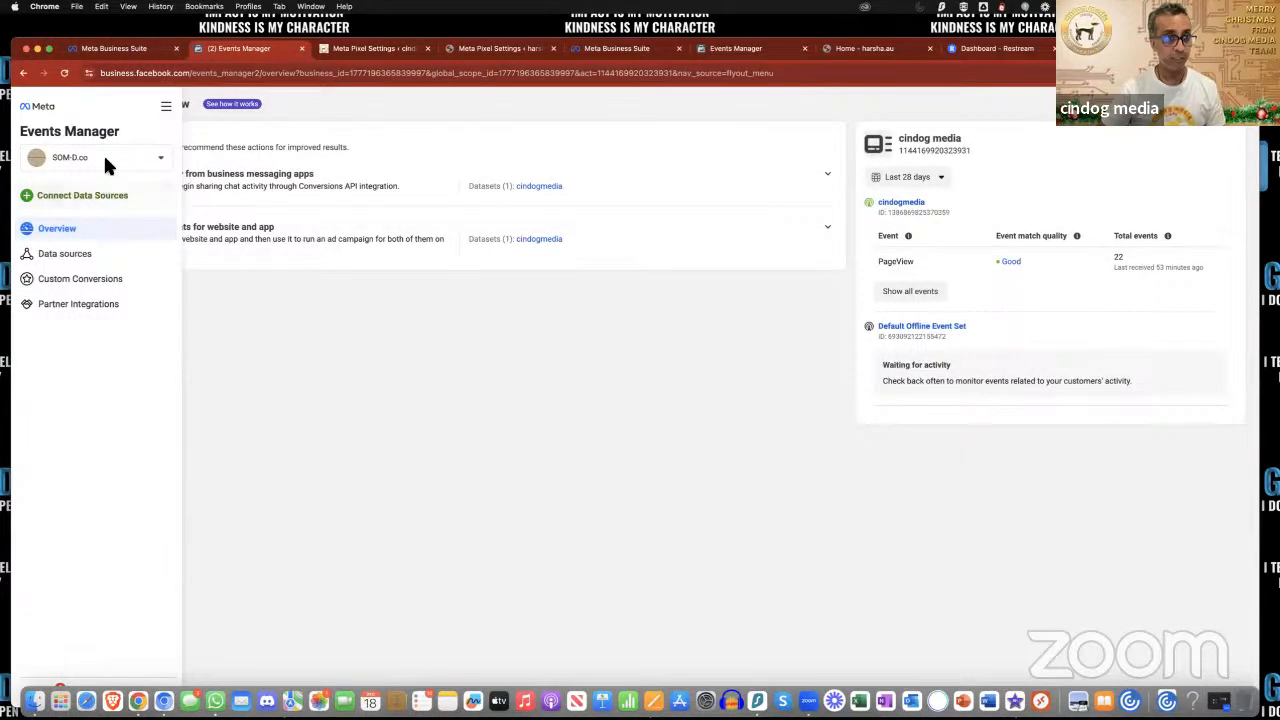
pyautogui.click(124, 162)
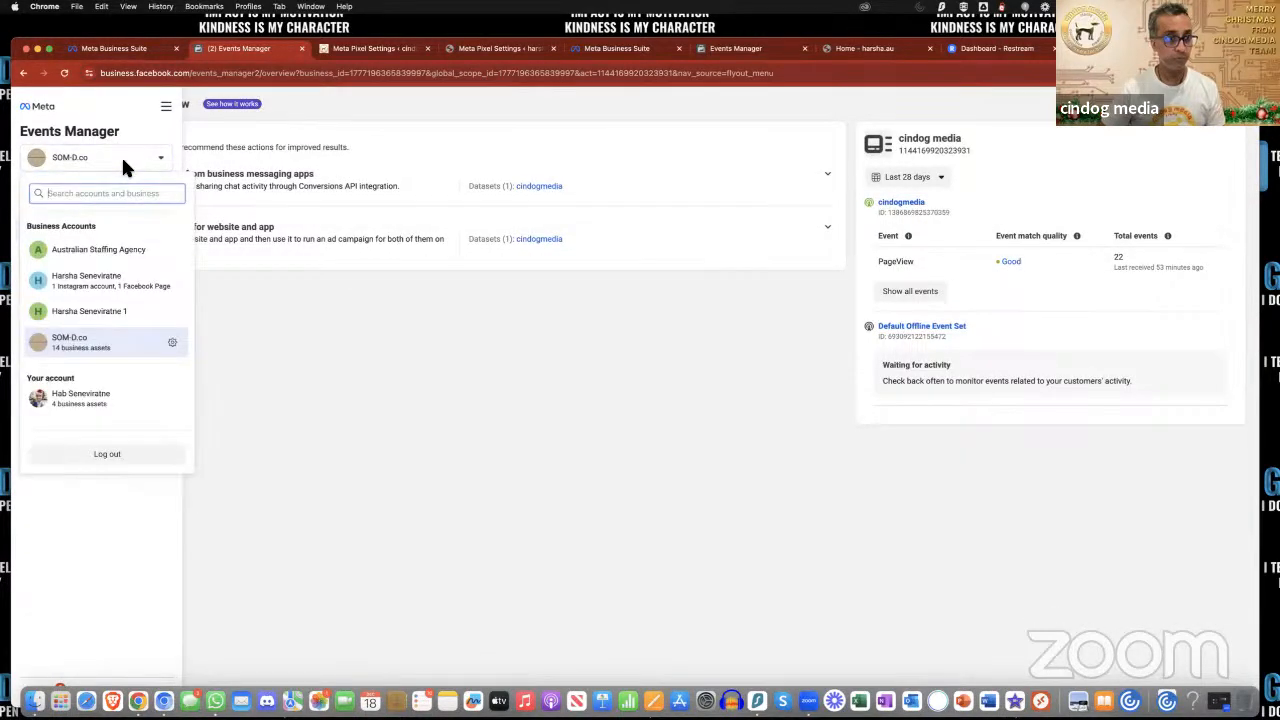
pyautogui.click(124, 165)
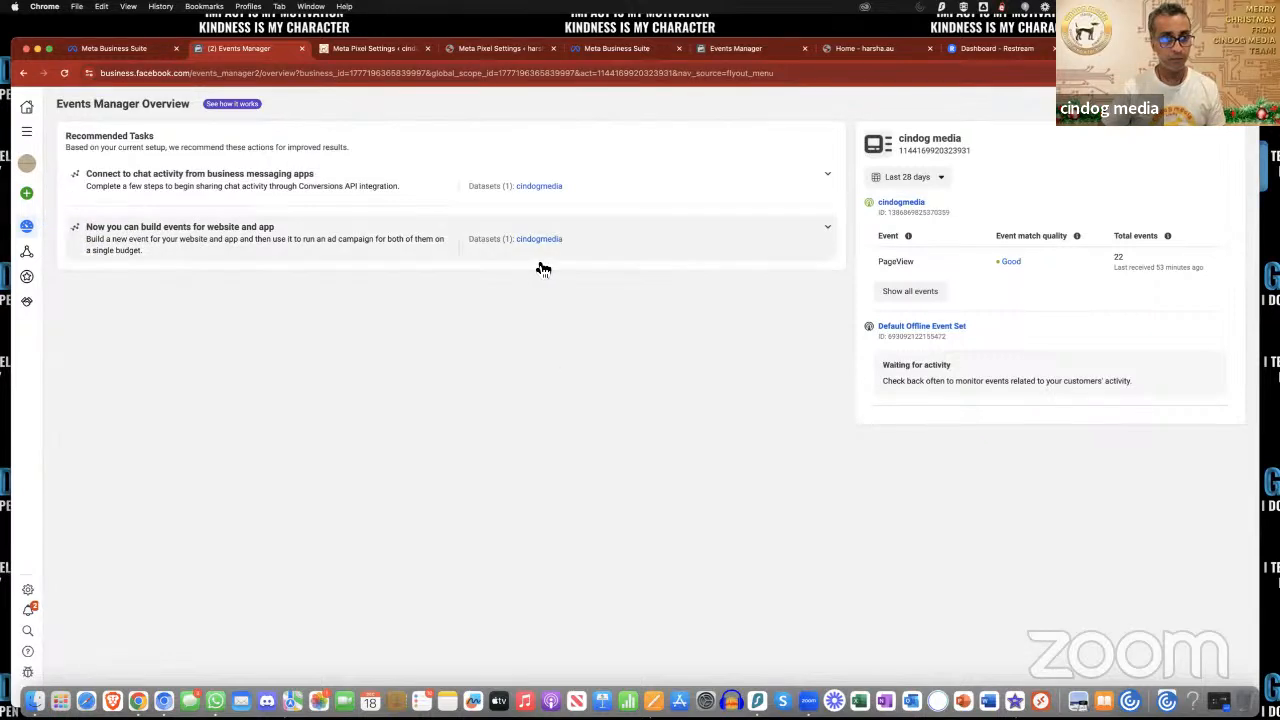
# Step: Reselect the cindog media ad account and view all events on its cindogmedia dataset, closing the list again
pyautogui.click(1166, 112)
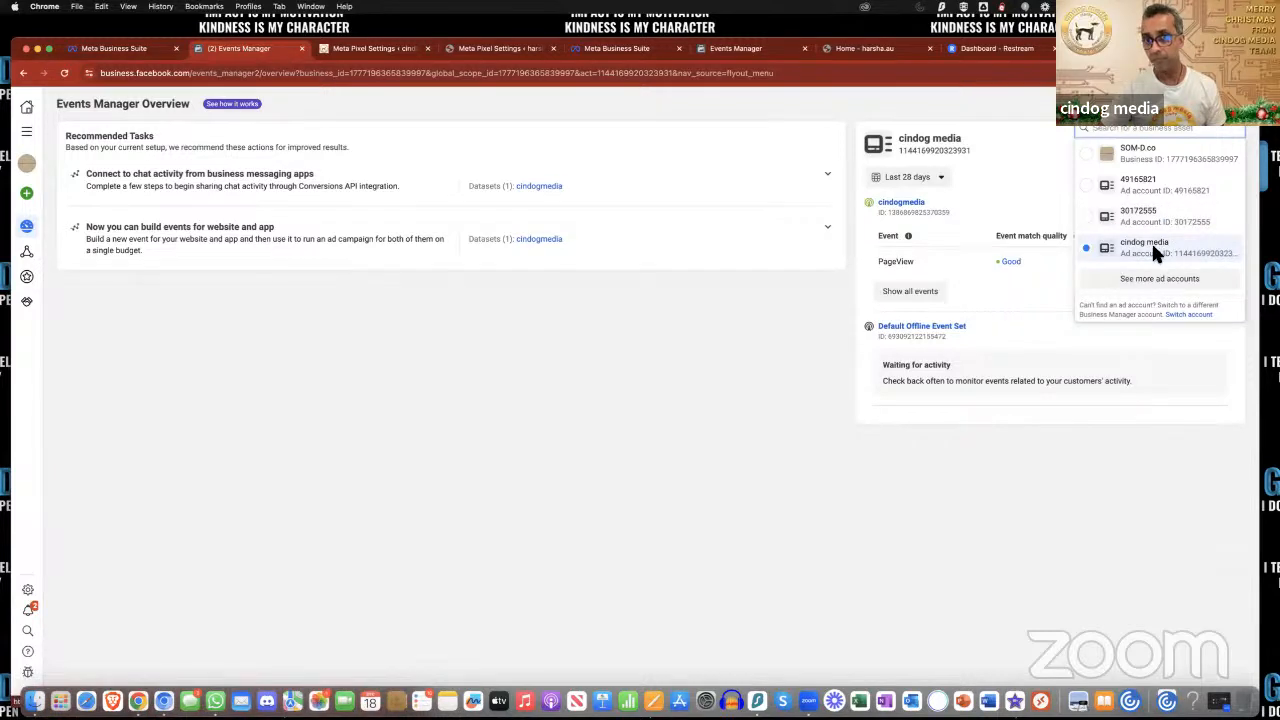
pyautogui.click(1151, 245)
pyautogui.click(925, 291)
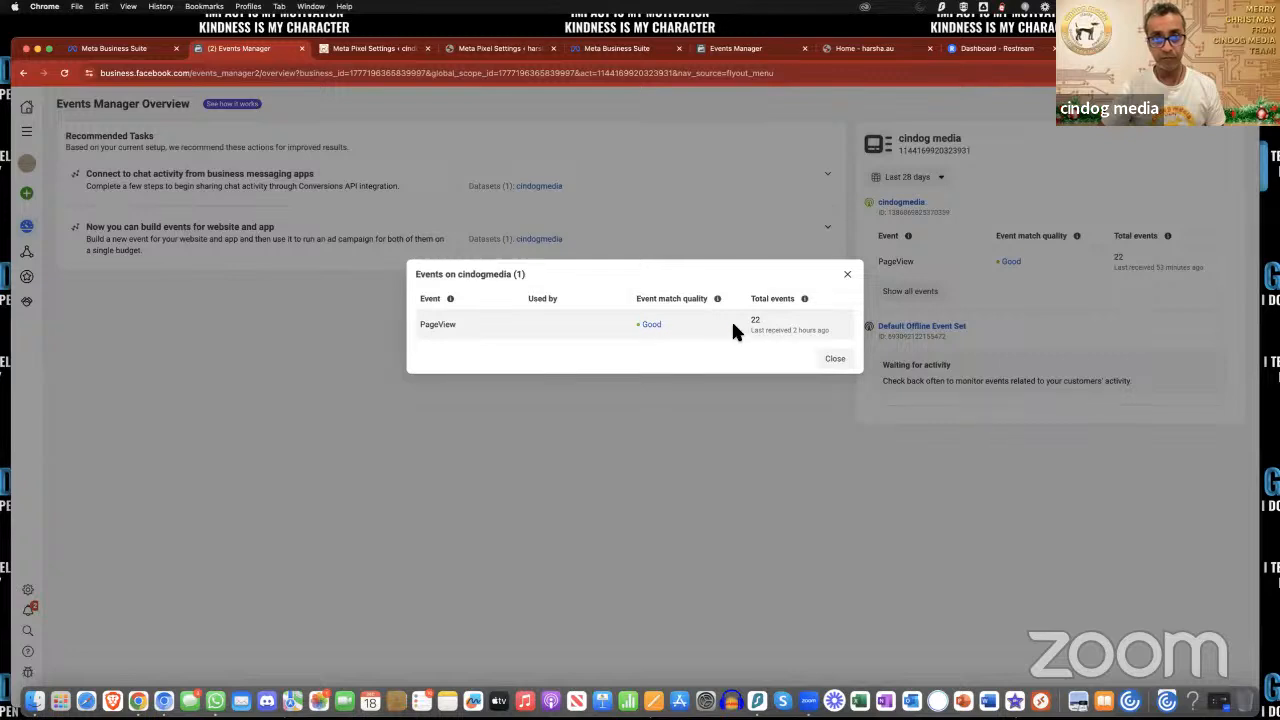
pyautogui.click(831, 358)
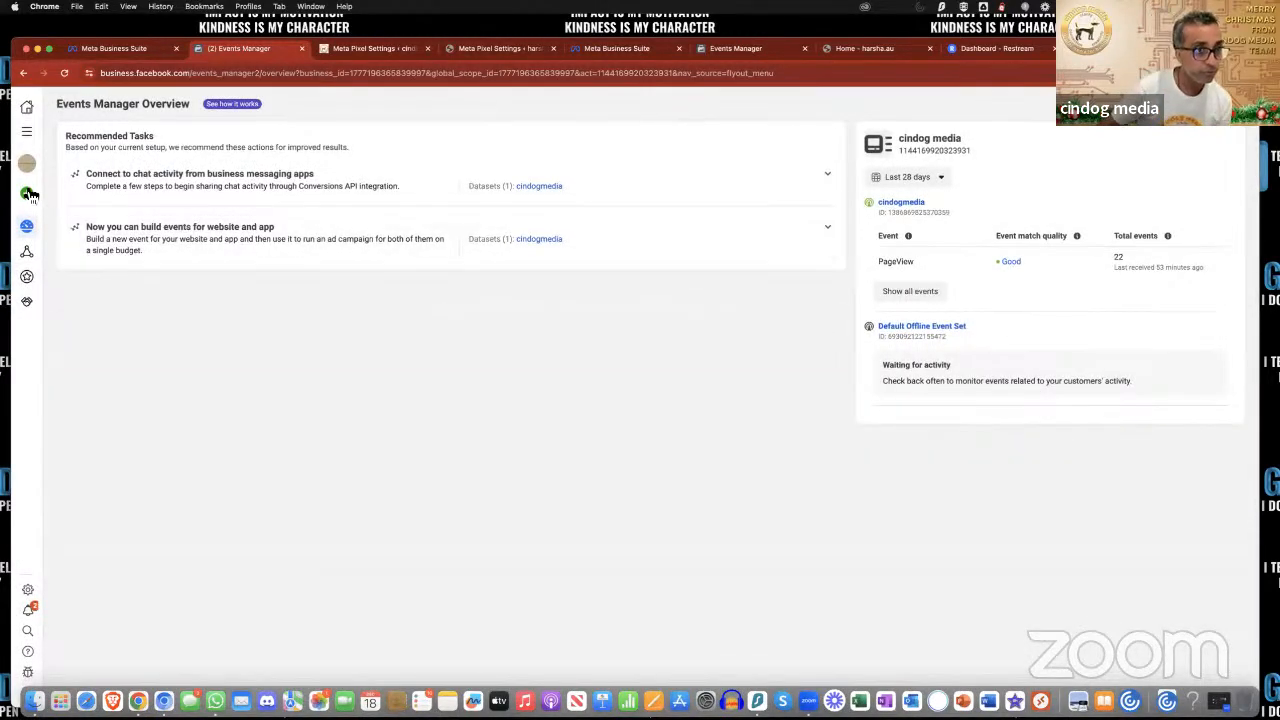
# Step: Reopen the Events Manager overview, expand both recommended tasks, and open the cindogmedia dataset
pyautogui.click(28, 136)
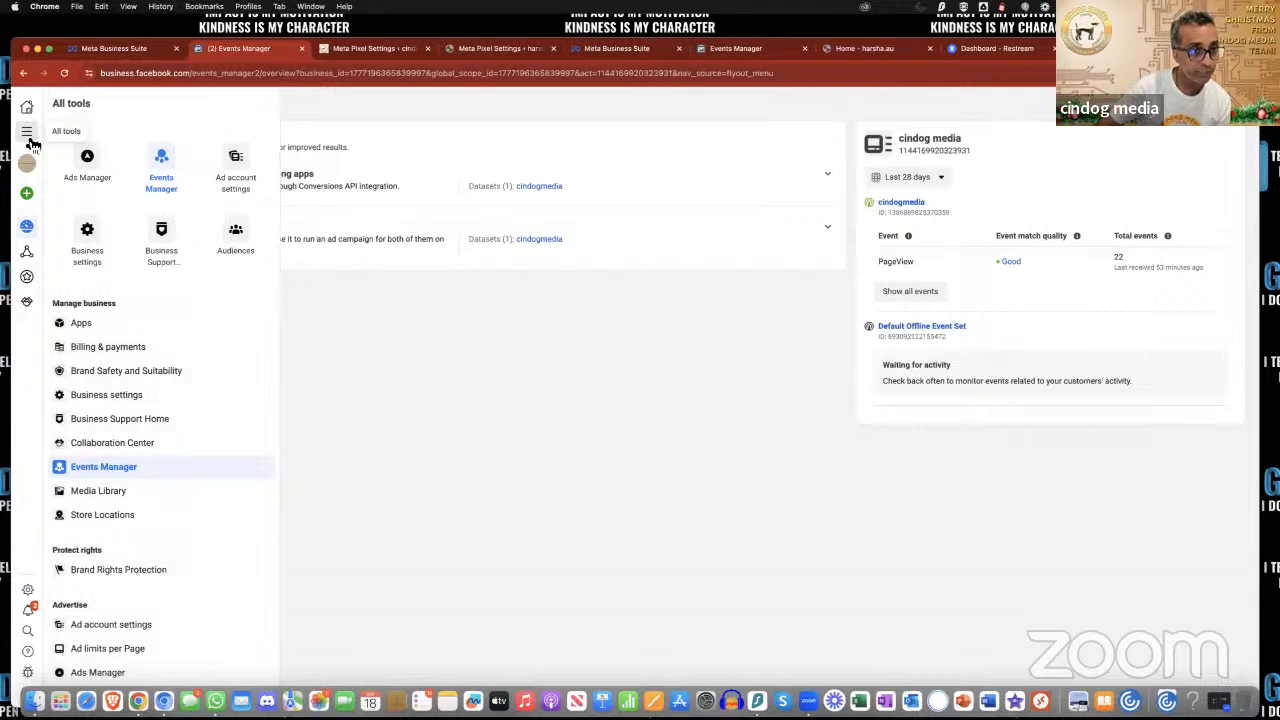
pyautogui.click(139, 480)
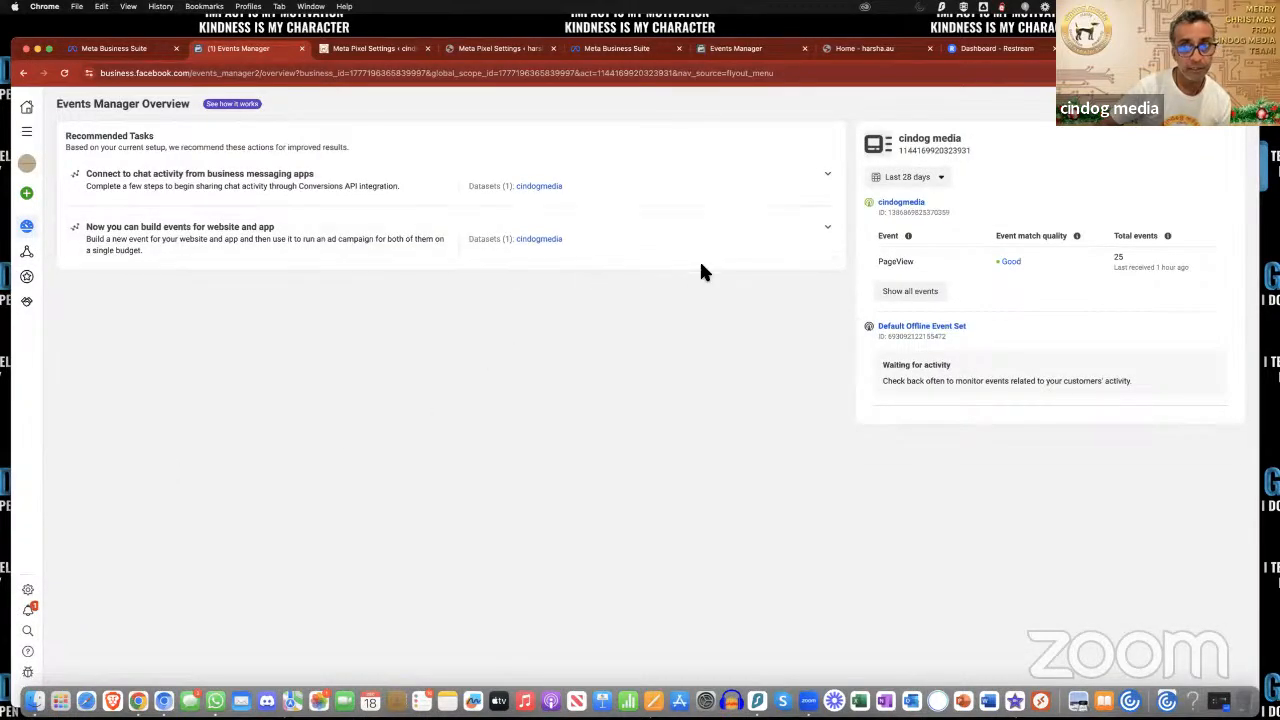
pyautogui.click(836, 233)
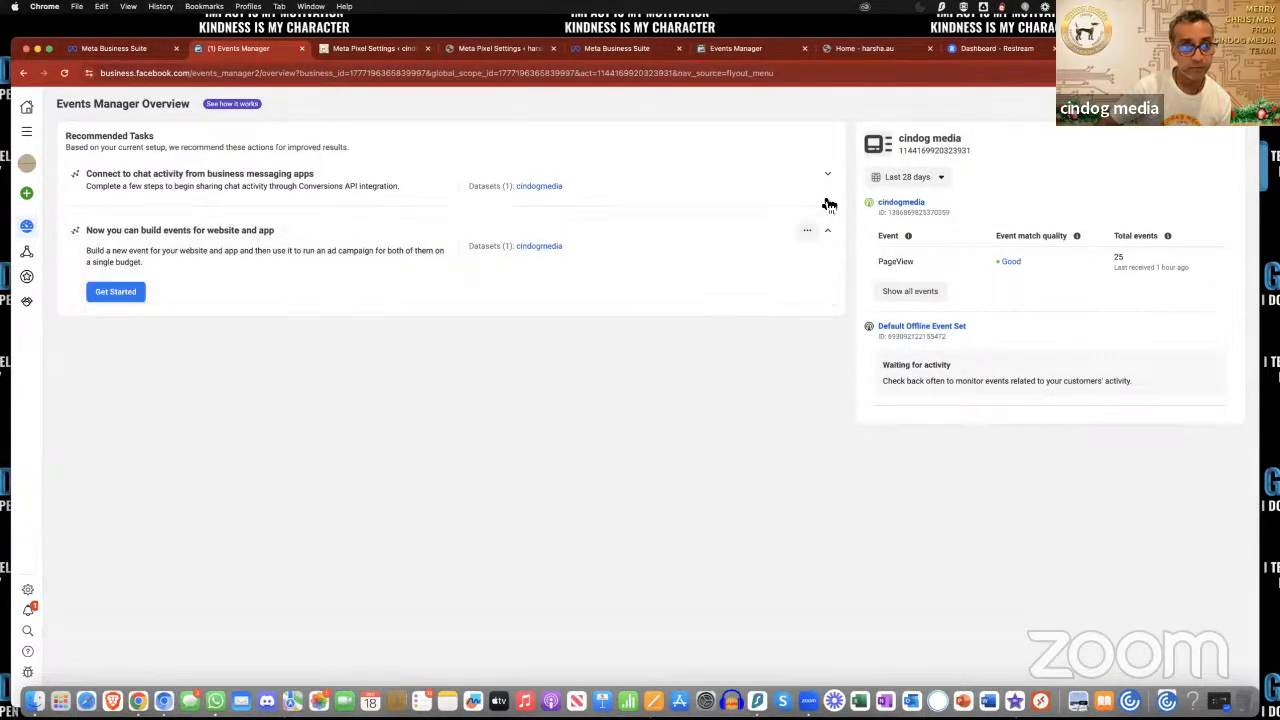
pyautogui.click(830, 180)
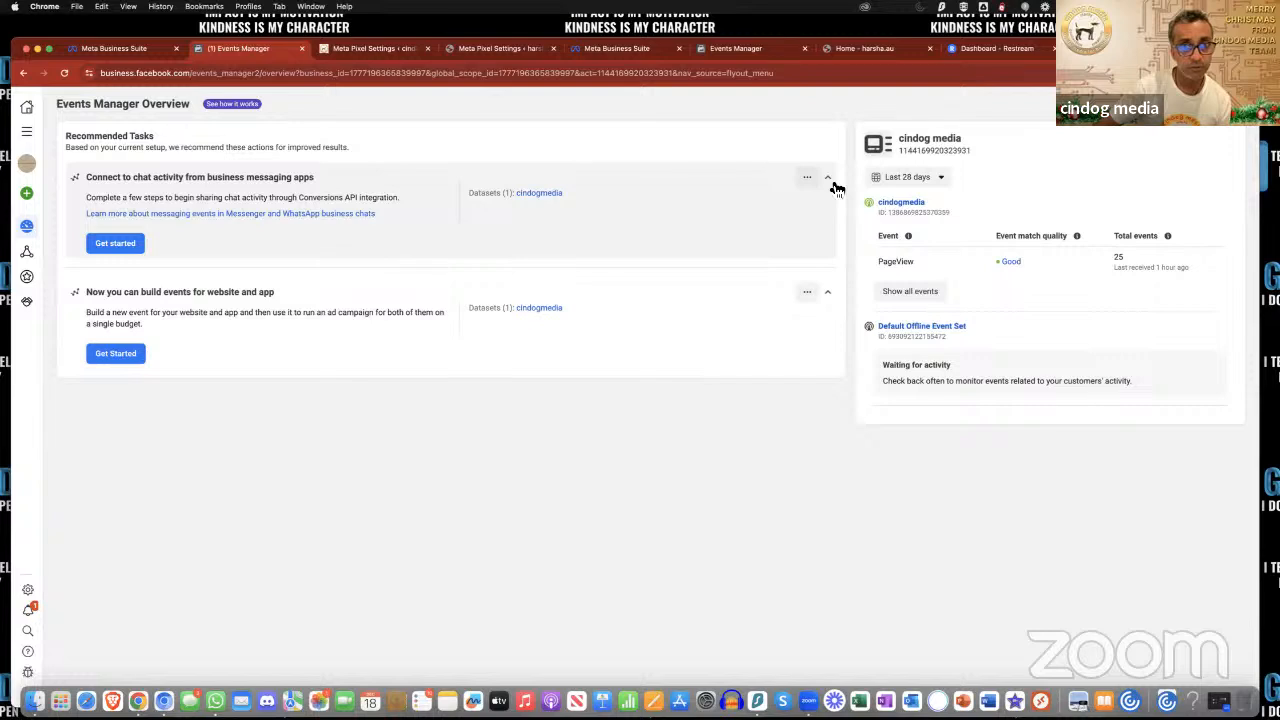
pyautogui.click(555, 193)
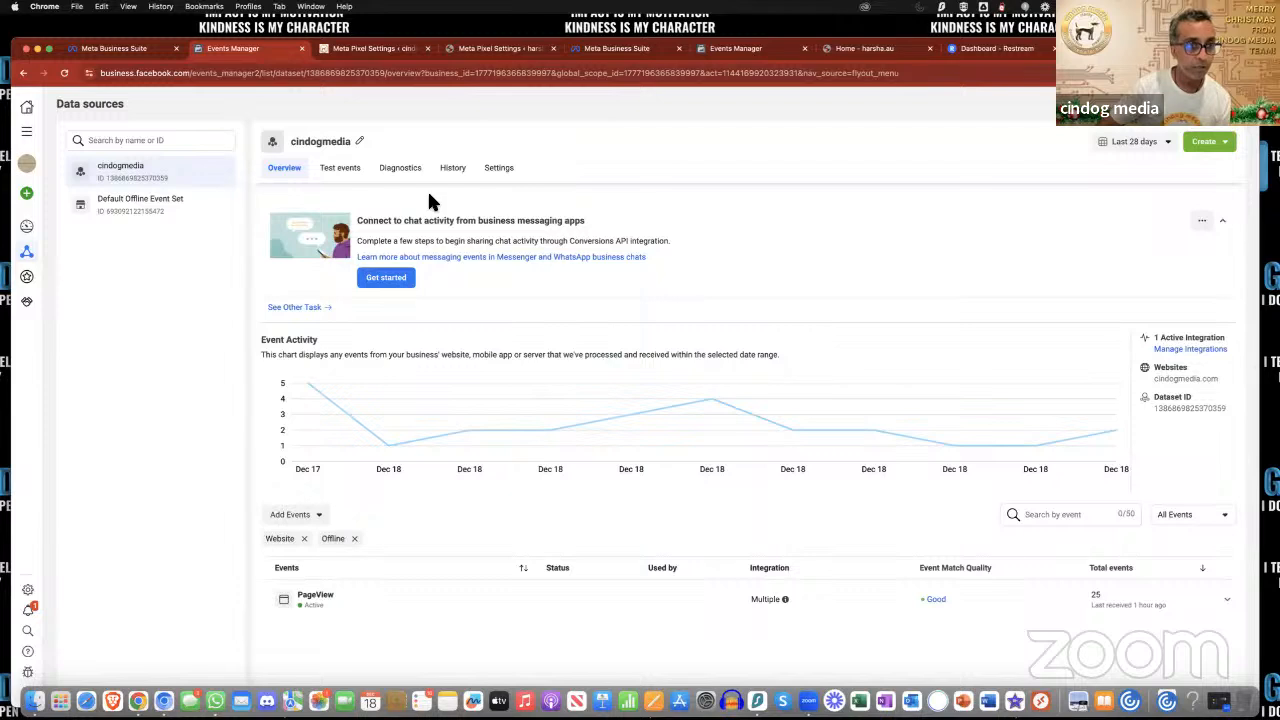
# Step: Examine the cindogmedia dataset's test events, including the PageView event details, plus its diagnostics and change history
pyautogui.click(343, 170)
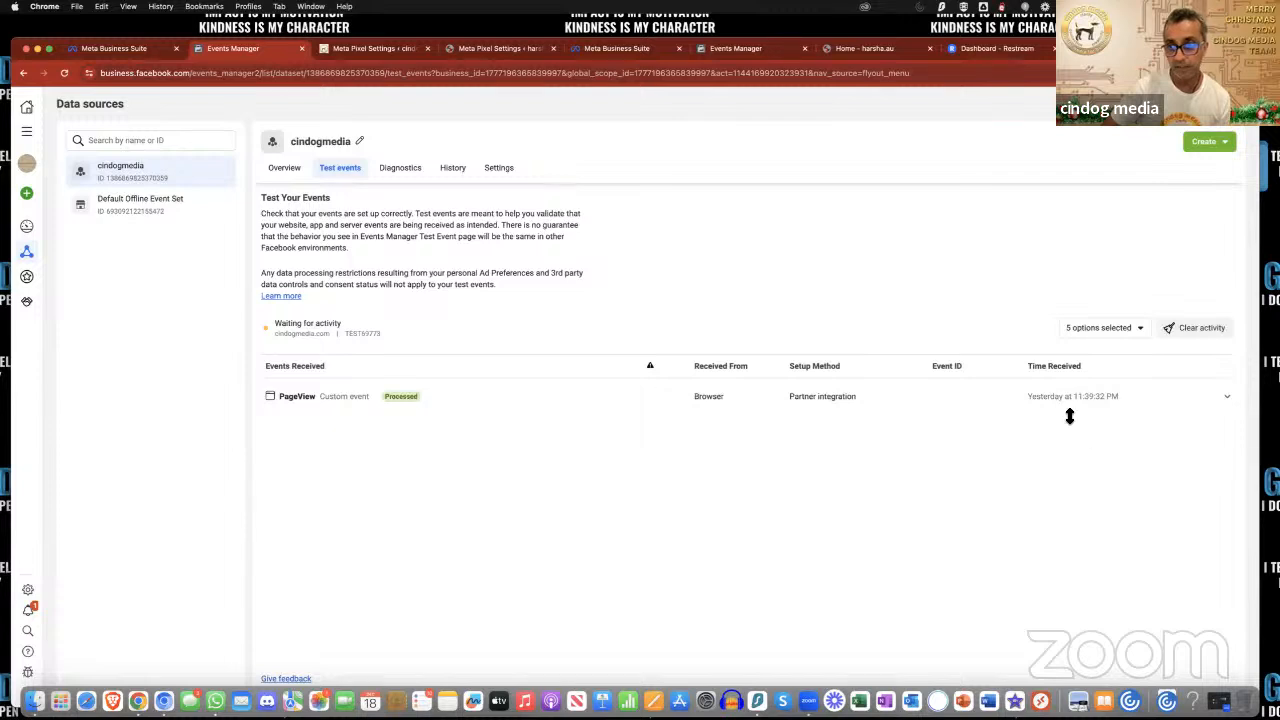
pyautogui.click(1146, 404)
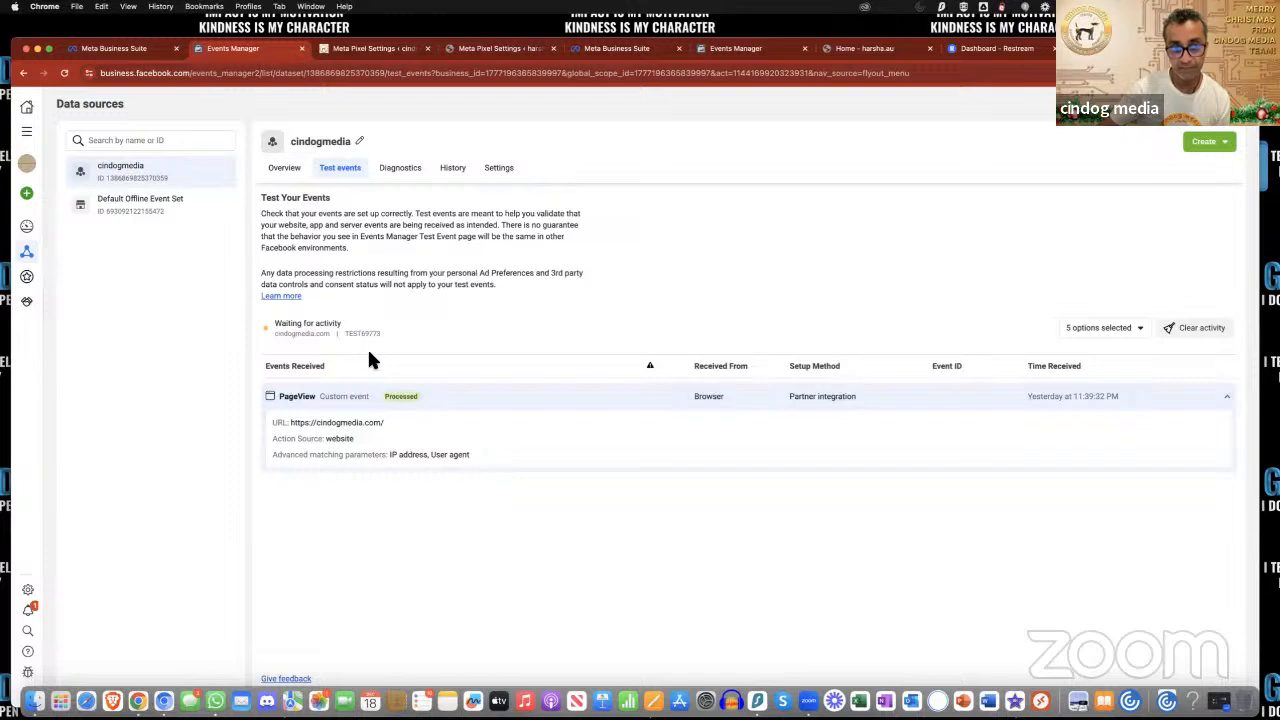
pyautogui.click(400, 172)
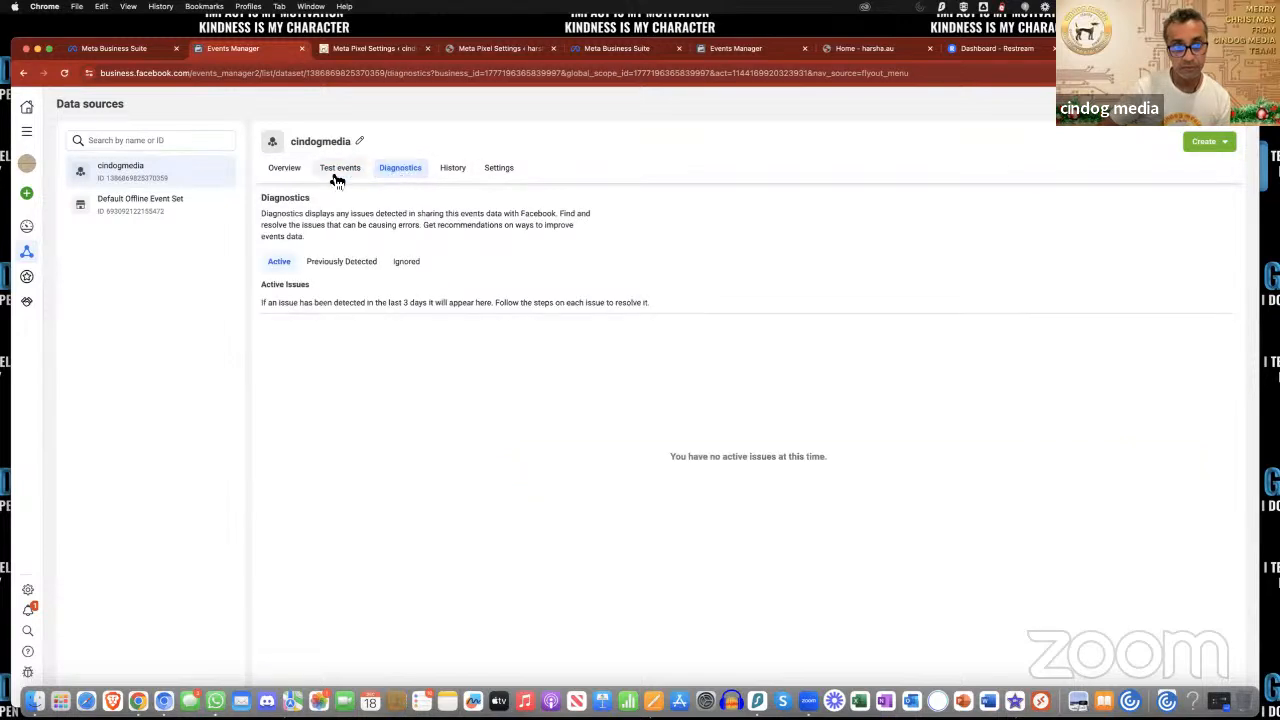
pyautogui.click(451, 175)
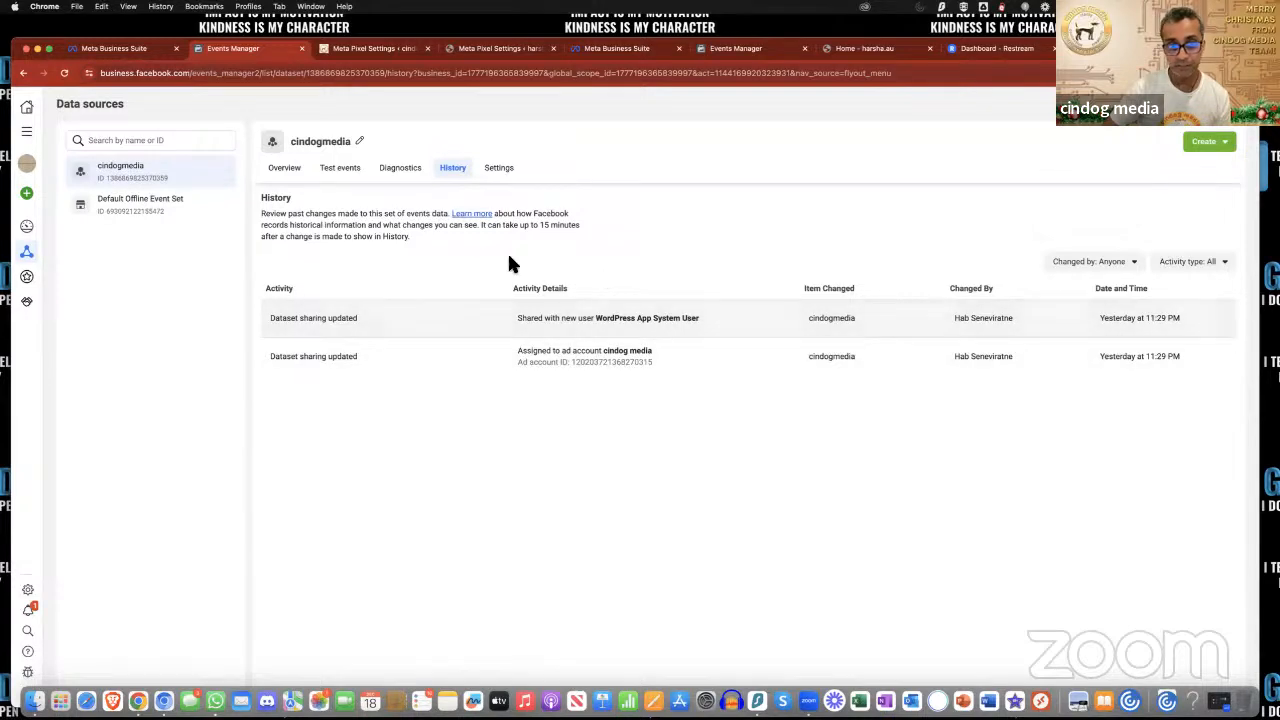
pyautogui.click(355, 176)
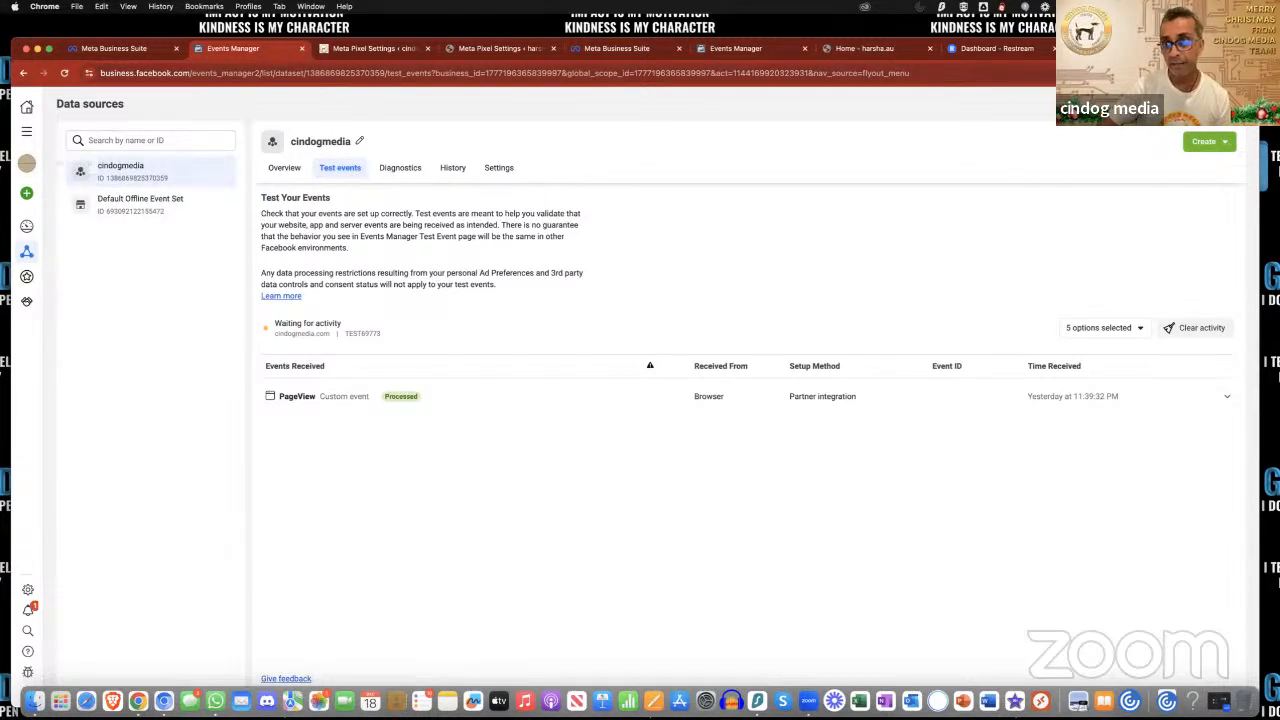
# Step: Switch to the SOM-D.co business and examine the test events and history of the second cindogmedia dataset listed
pyautogui.click(1154, 107)
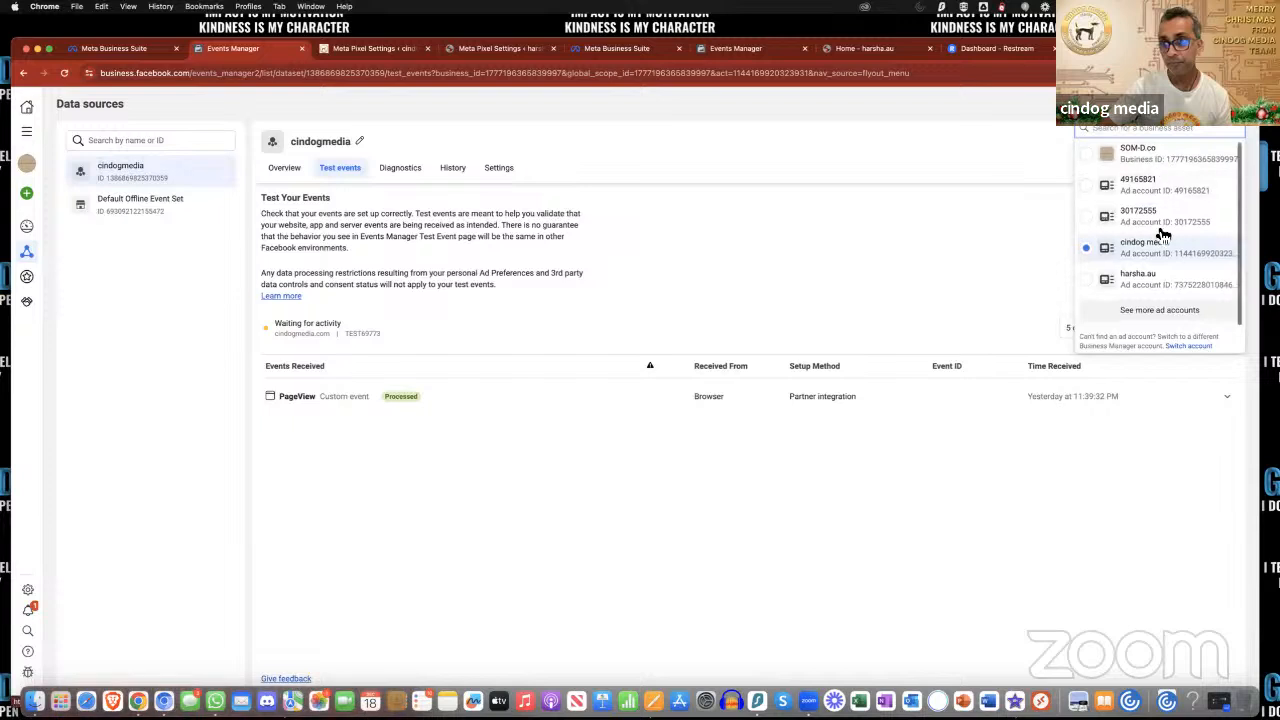
pyautogui.click(1160, 152)
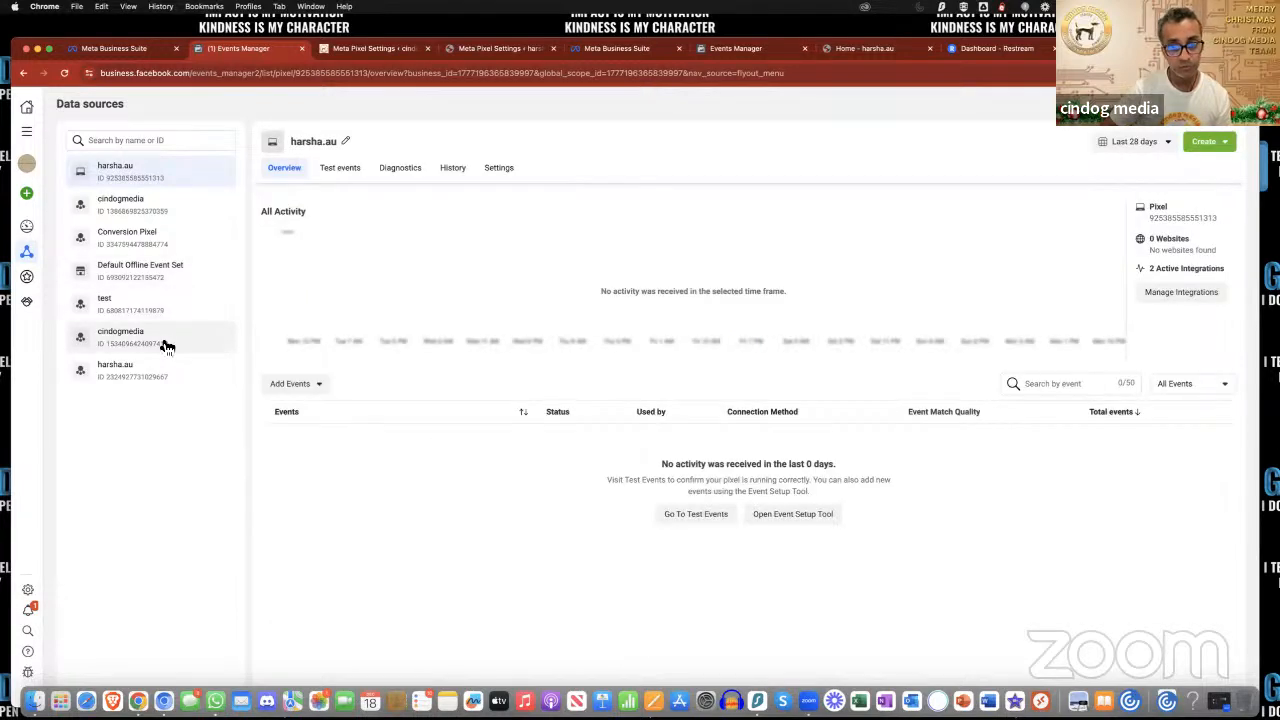
pyautogui.click(166, 346)
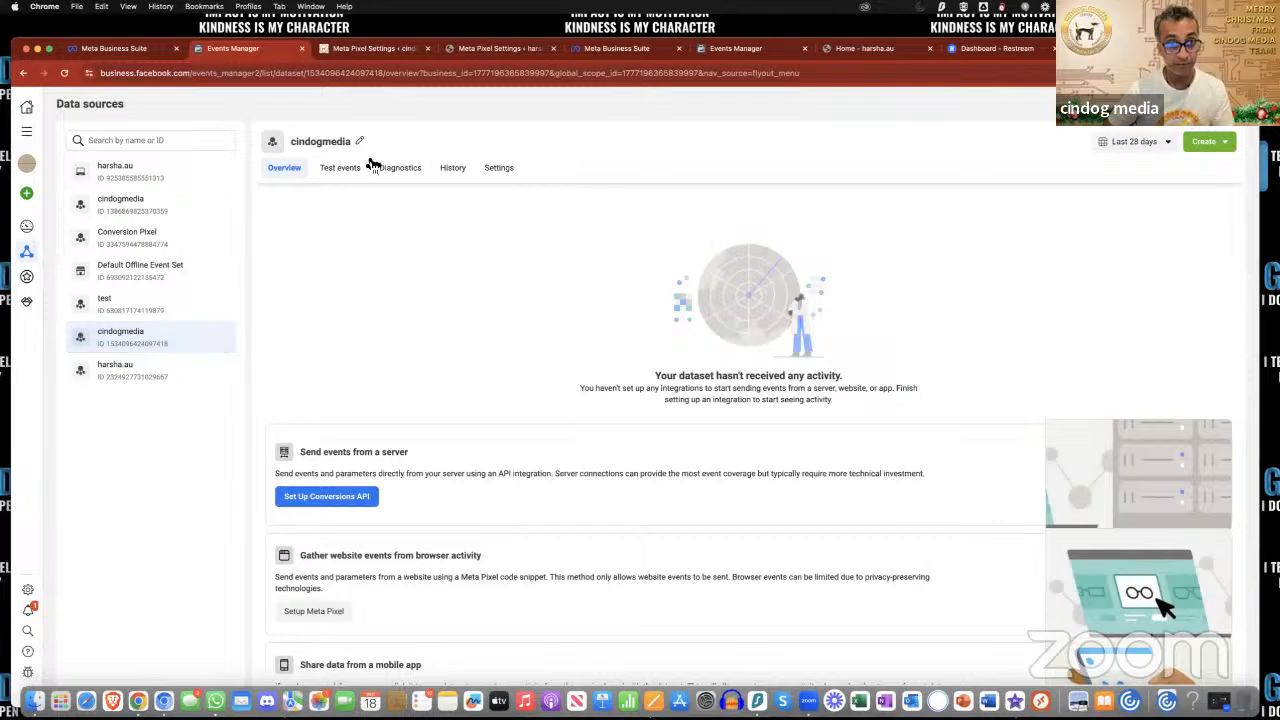
pyautogui.click(340, 168)
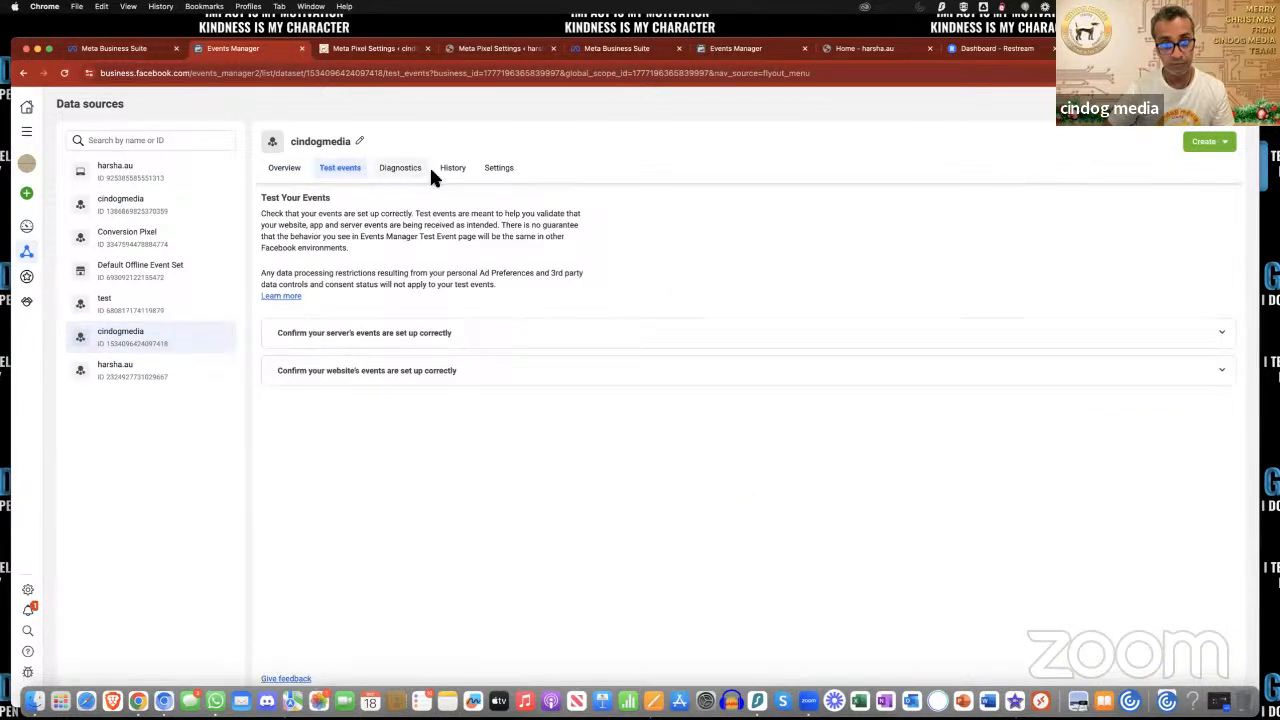
pyautogui.click(460, 177)
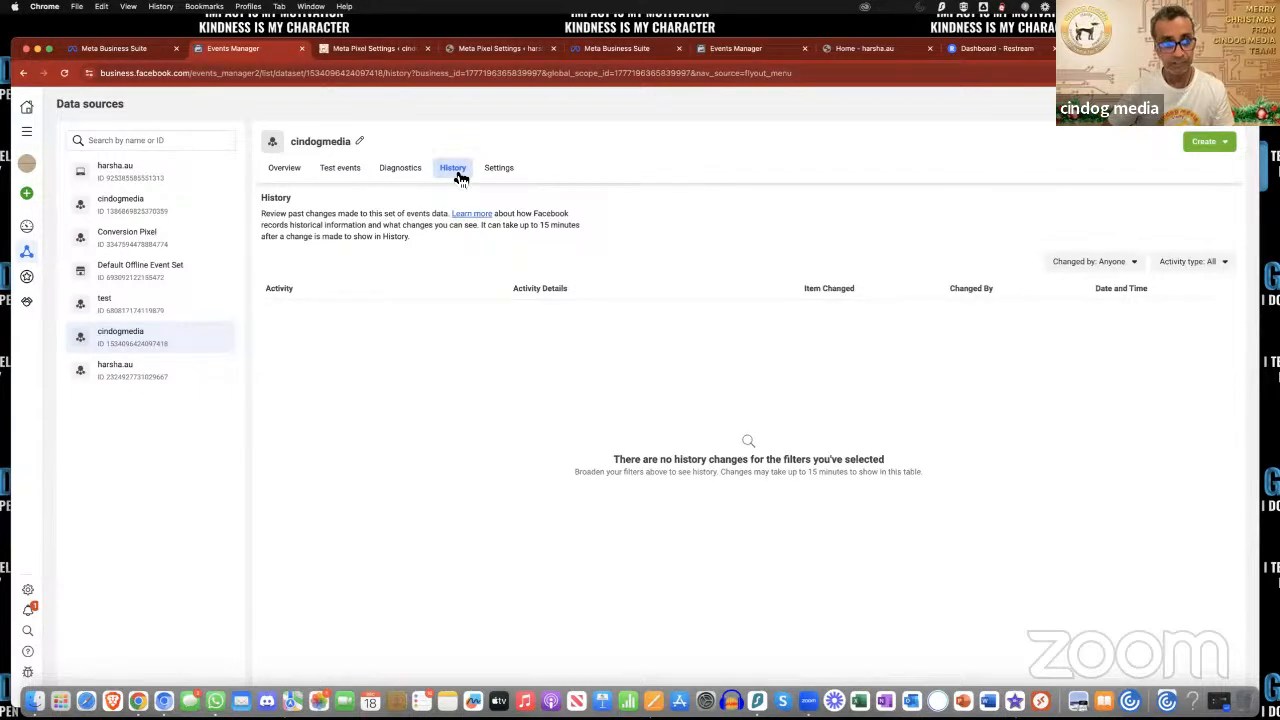
# Step: Open the first cindogmedia dataset listed and check its test events and change history
pyautogui.click(171, 208)
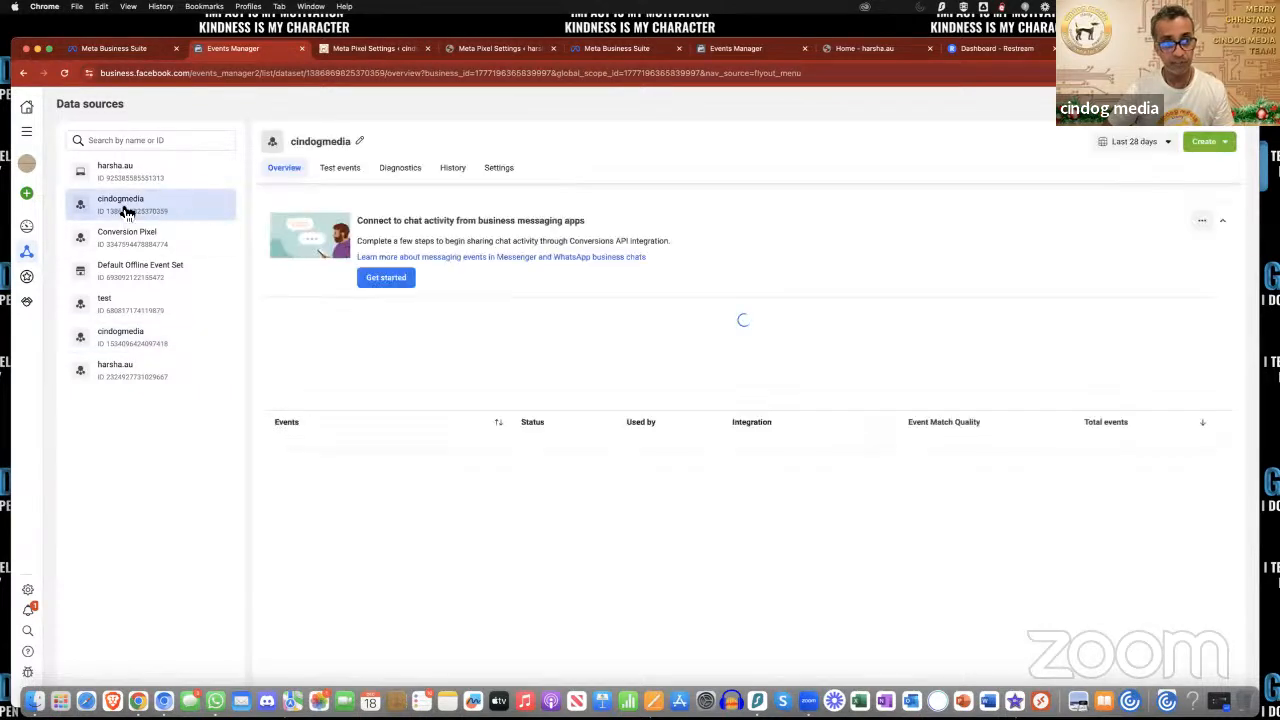
pyautogui.click(343, 175)
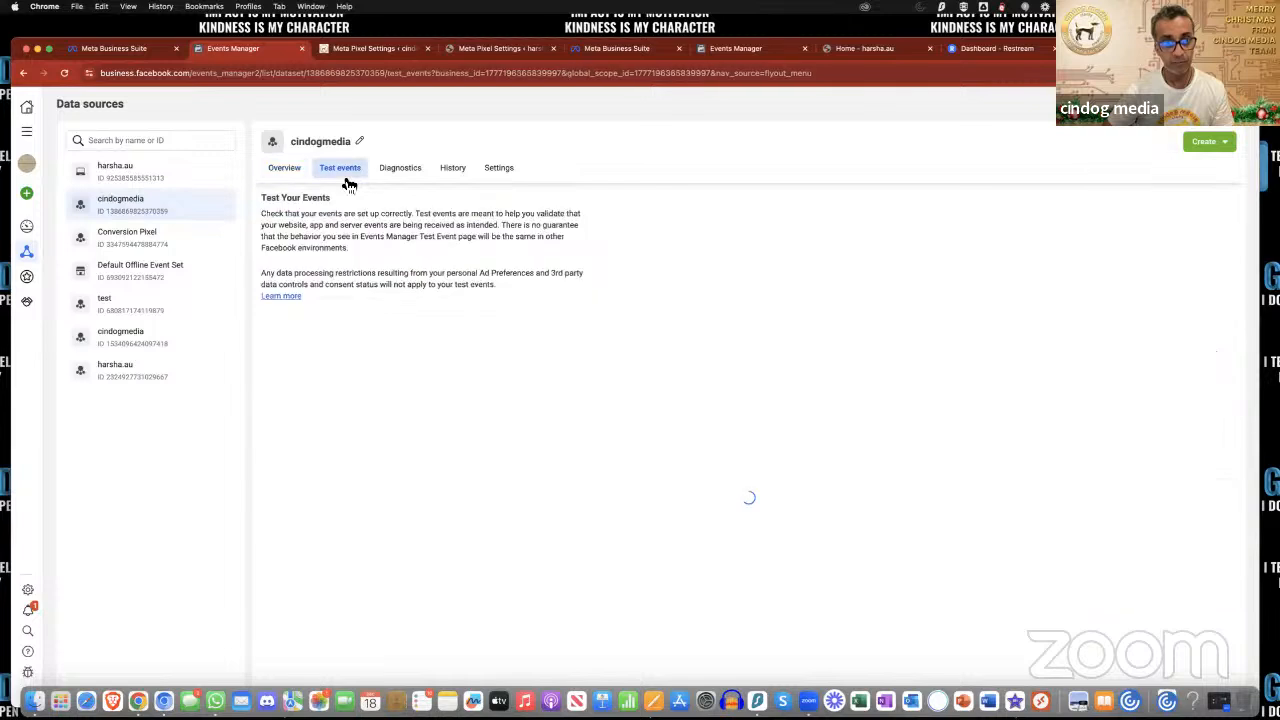
pyautogui.click(454, 172)
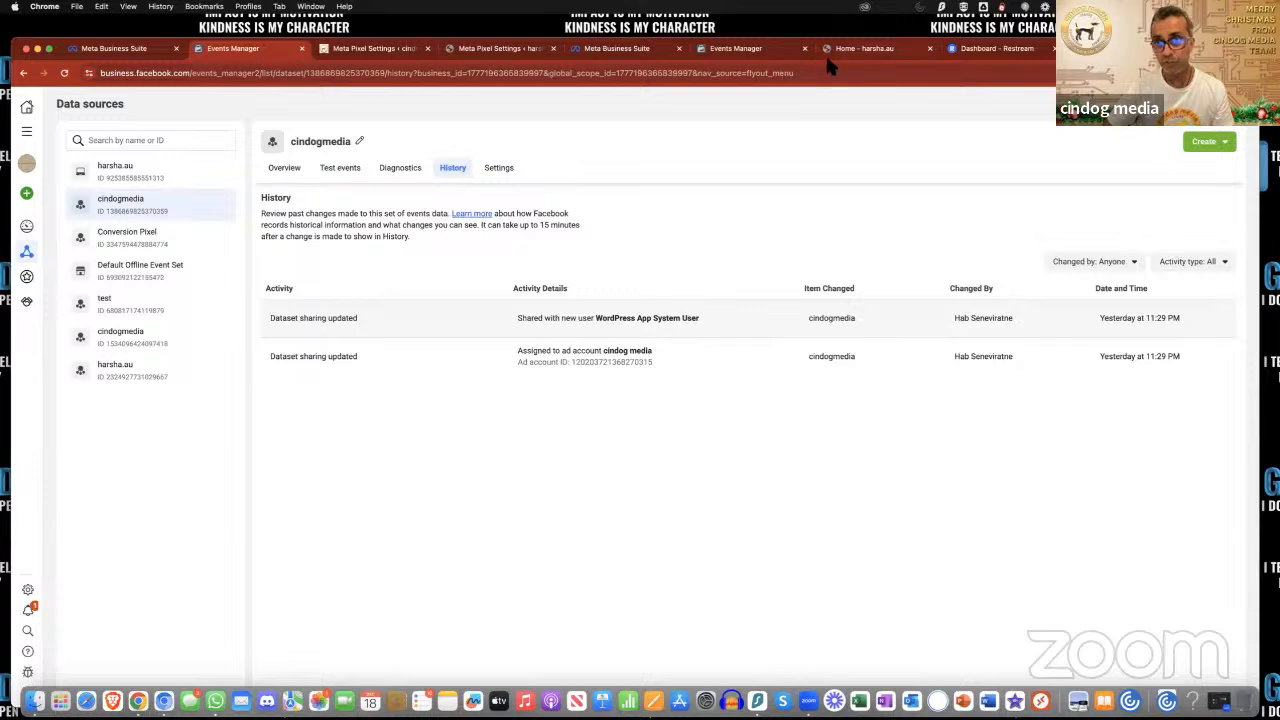
pyautogui.click(877, 55)
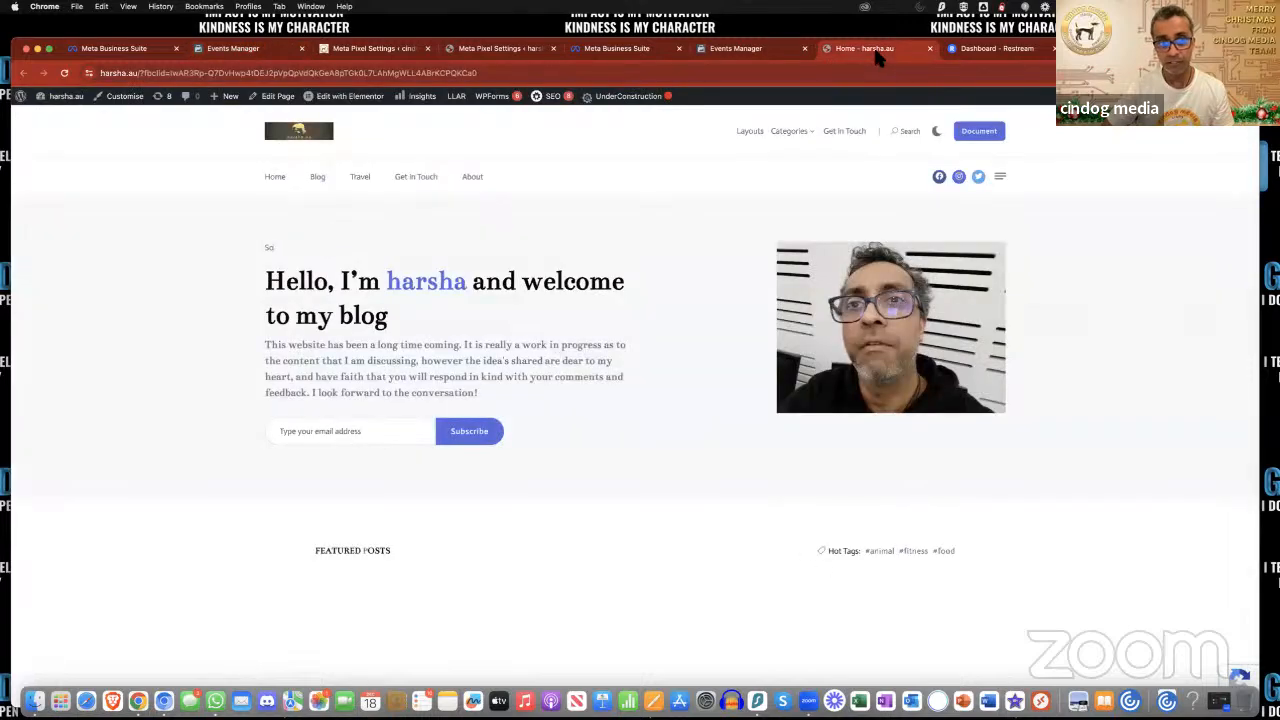
pyautogui.click(763, 46)
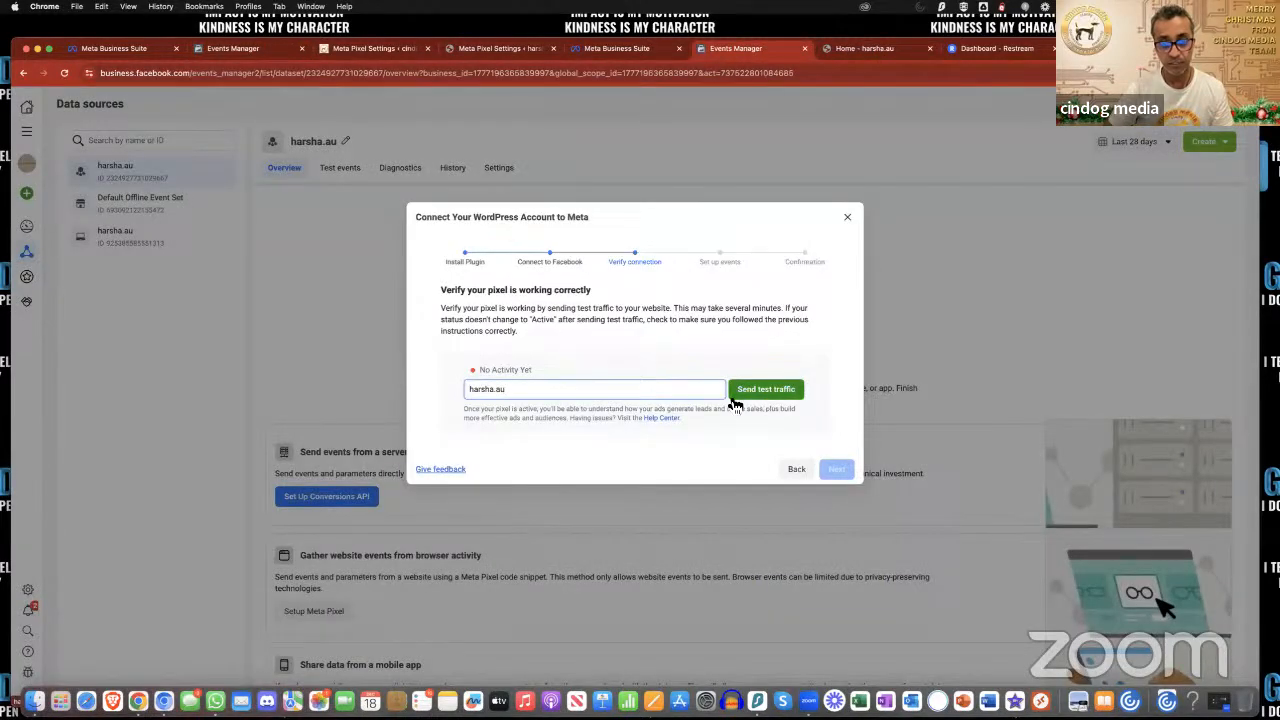
pyautogui.click(470, 391)
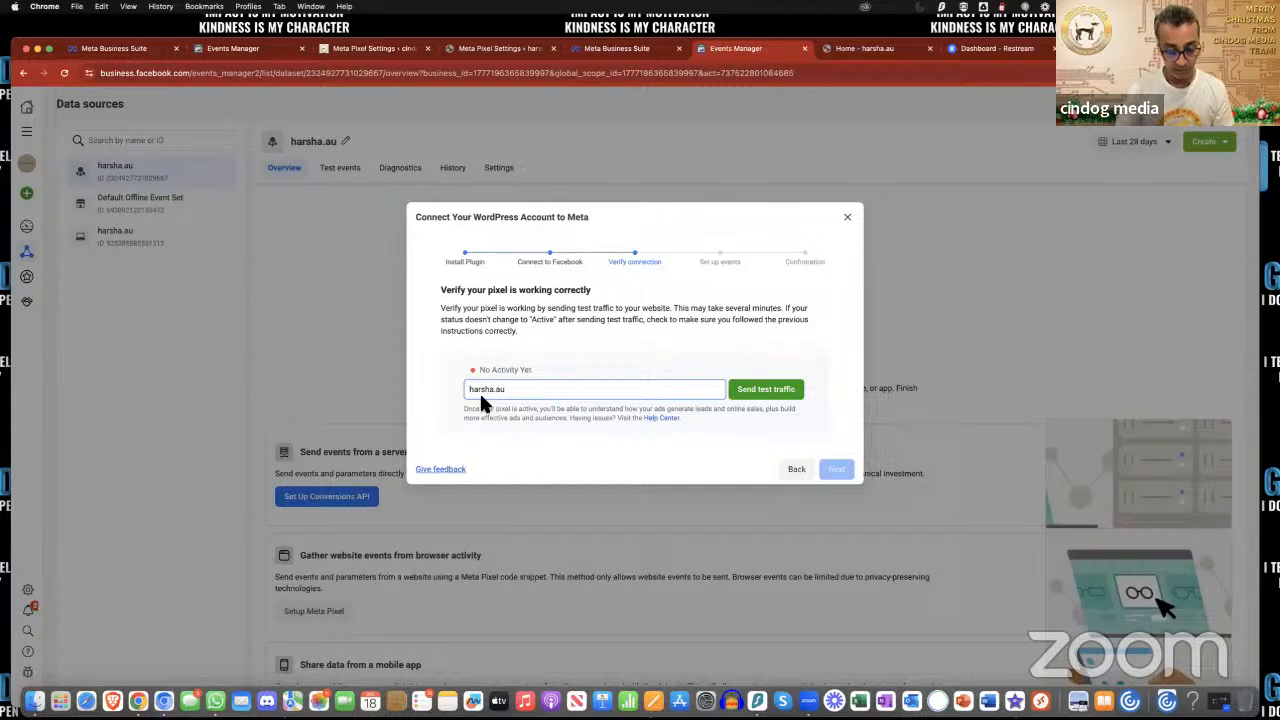
pyautogui.write('https')
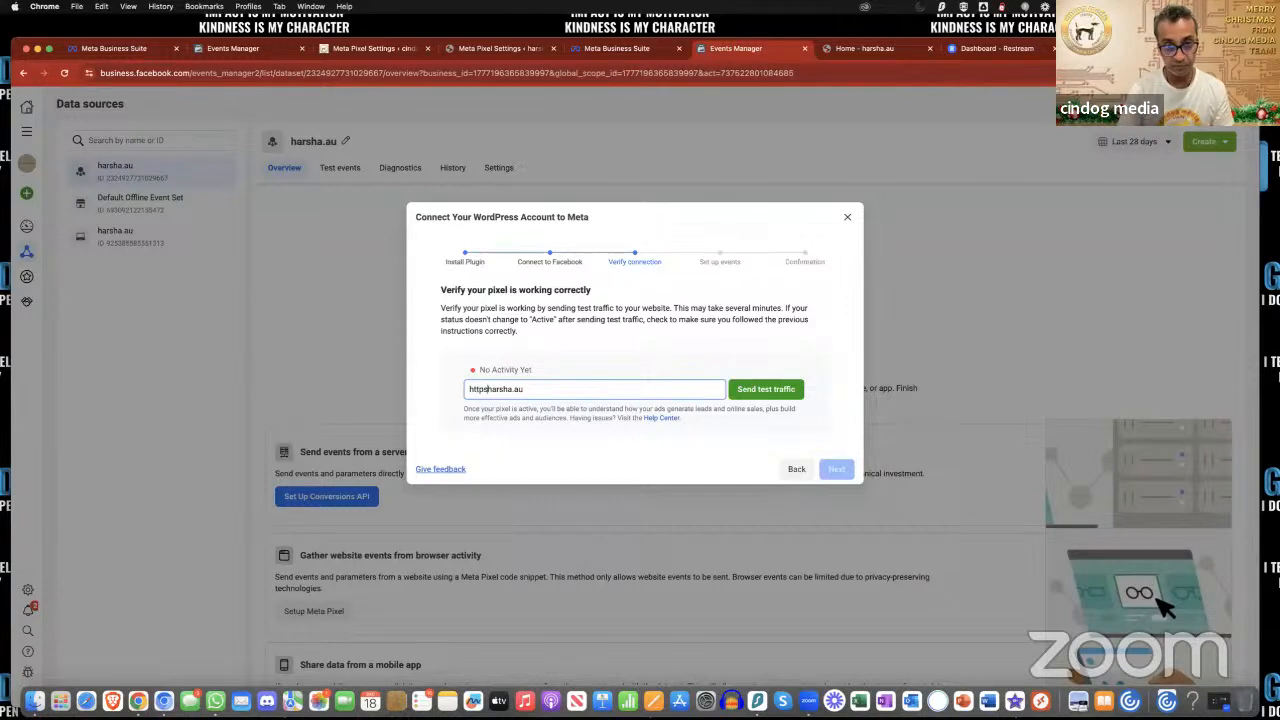
pyautogui.write('://')
pyautogui.press('End')
pyautogui.write('/')
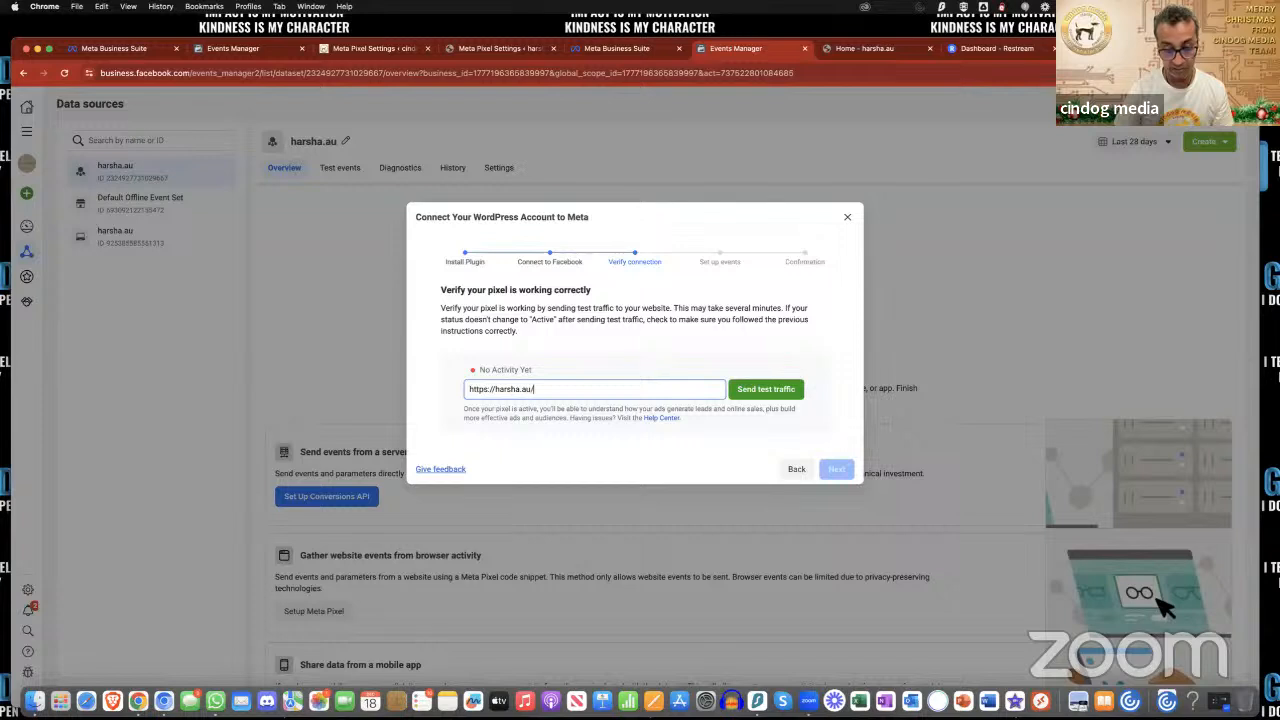
pyautogui.click(770, 392)
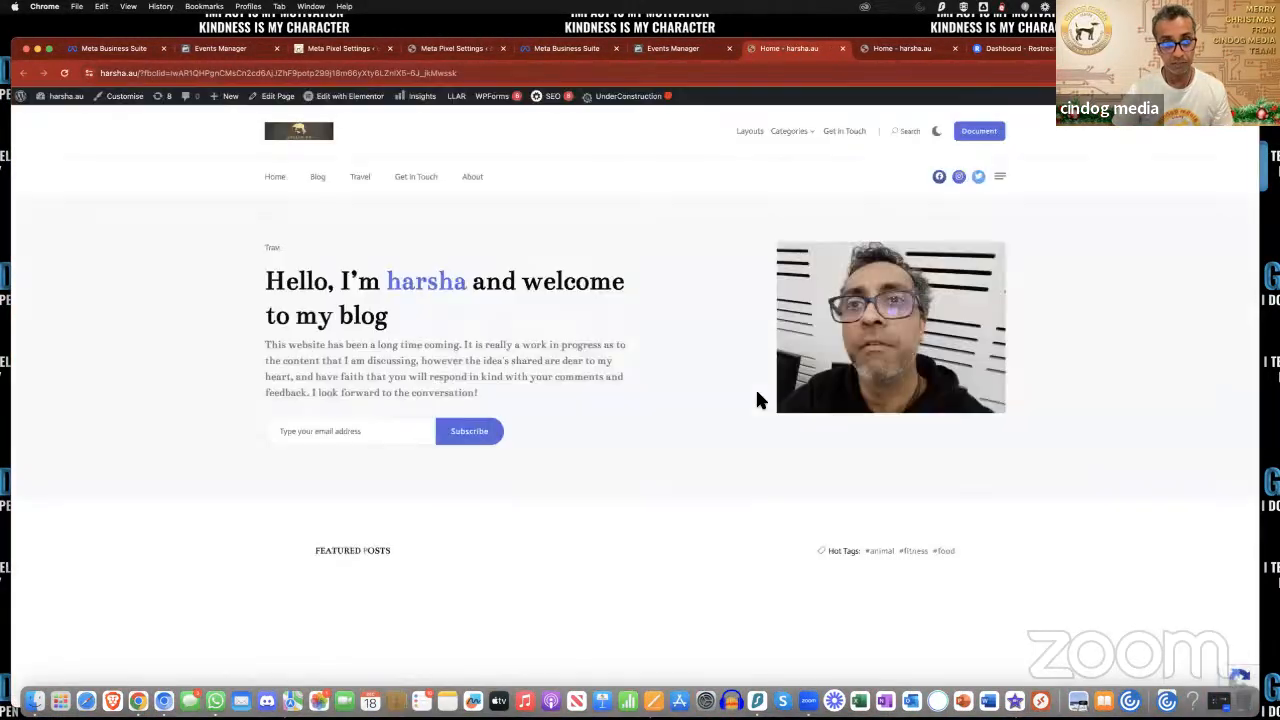
pyautogui.click(673, 50)
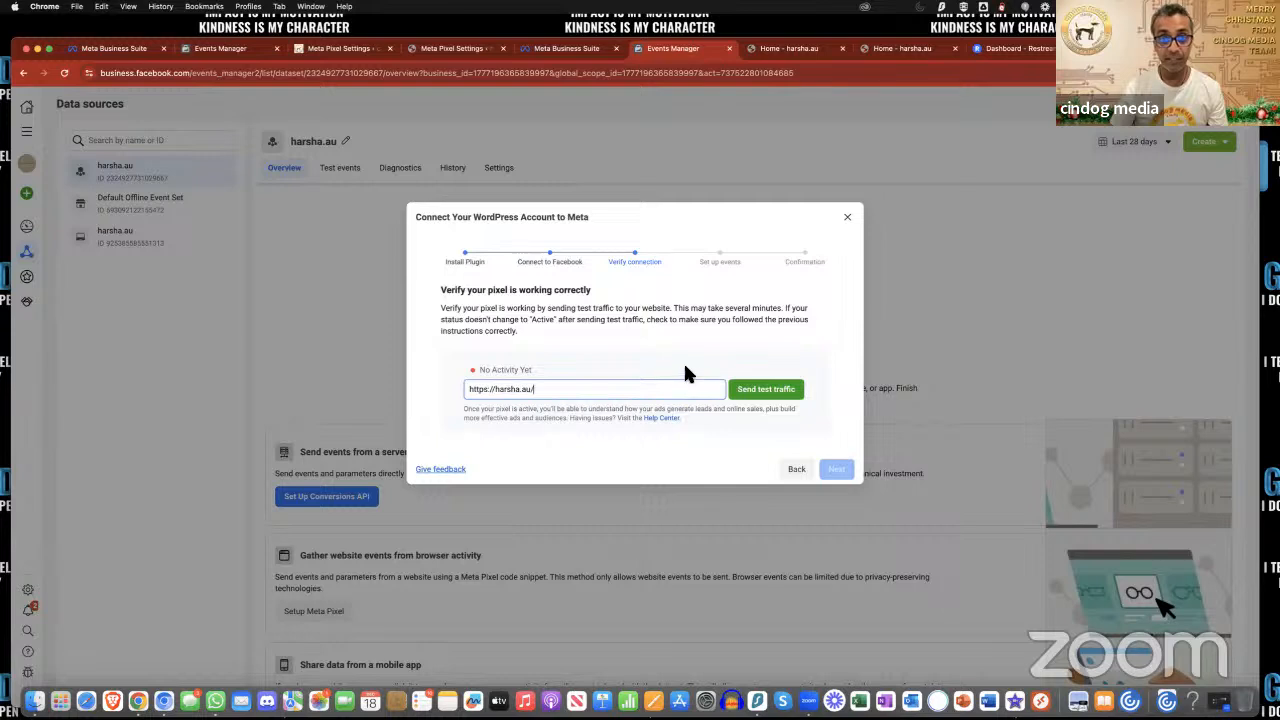
pyautogui.click(845, 216)
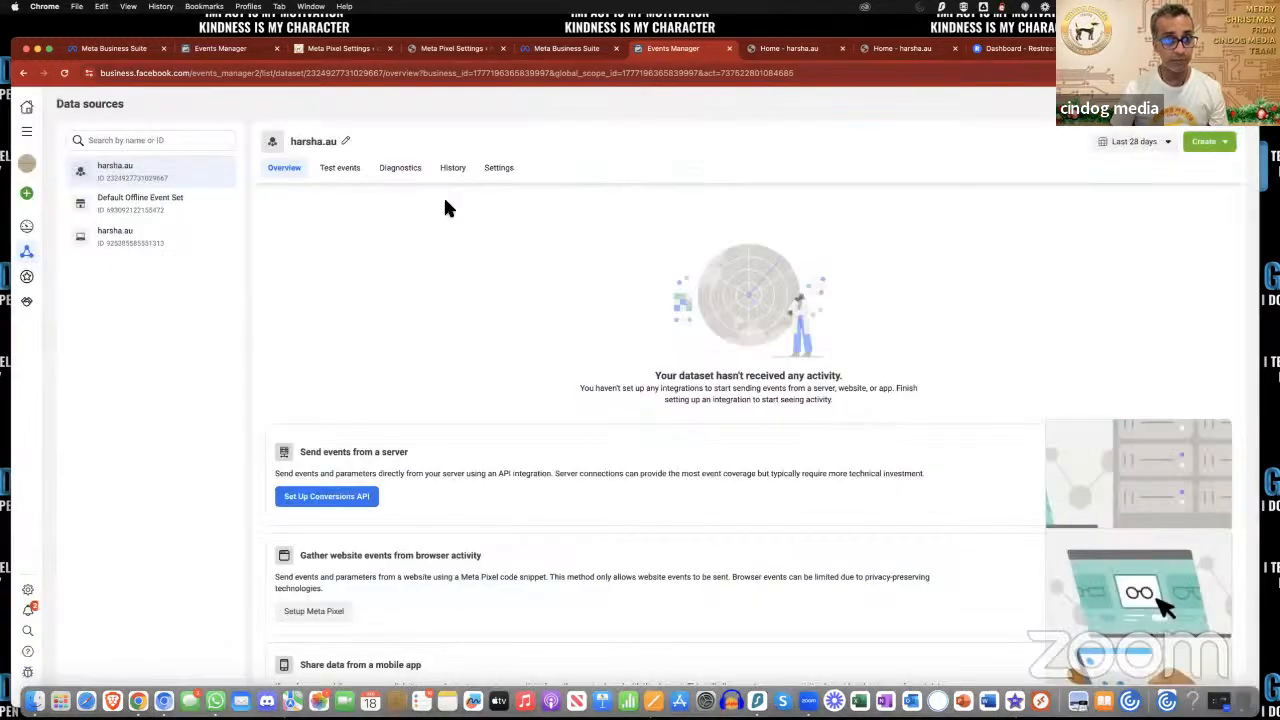
# Step: Examine the harsha.au dataset's test events, history and diagnostics, and return to its overview
pyautogui.click(354, 178)
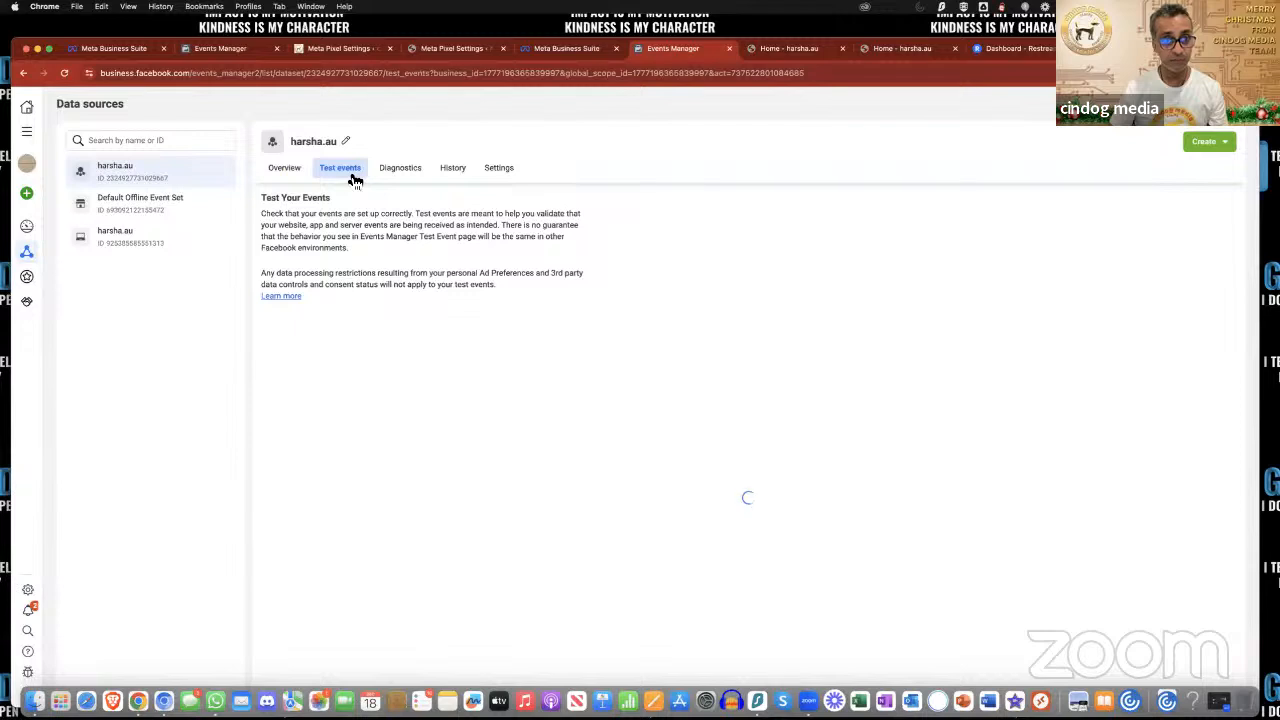
pyautogui.click(460, 173)
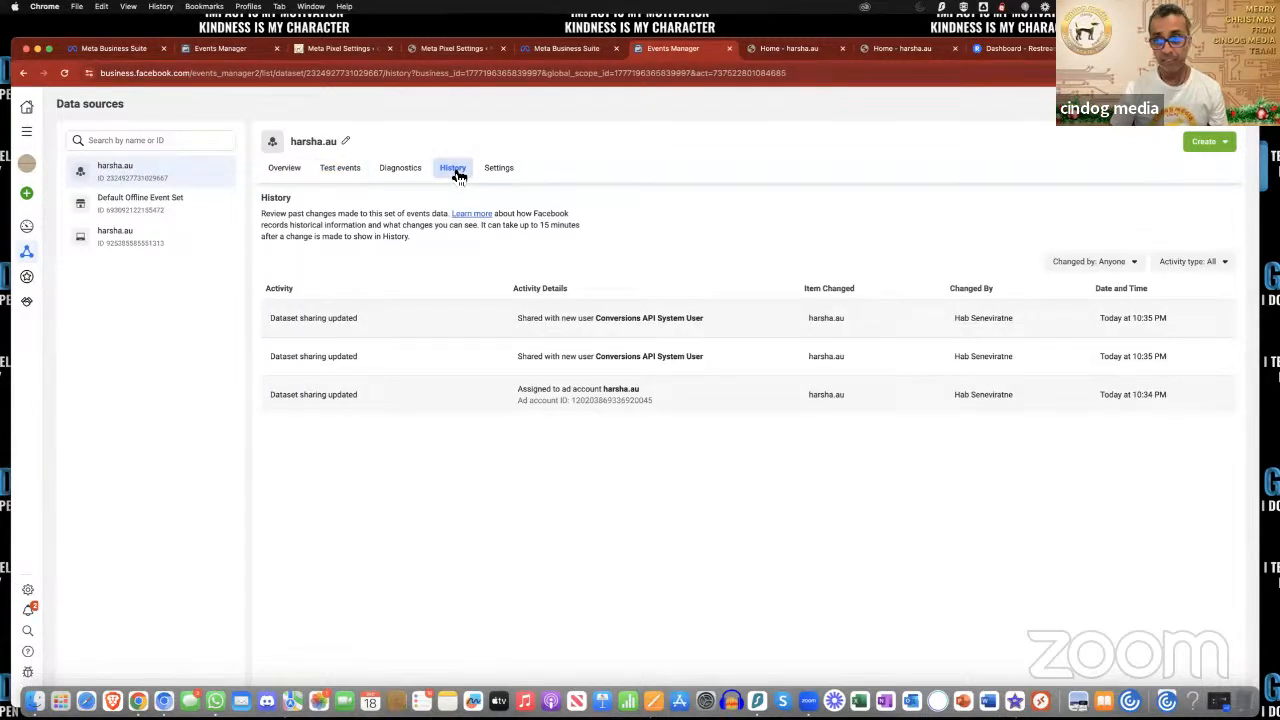
pyautogui.click(357, 180)
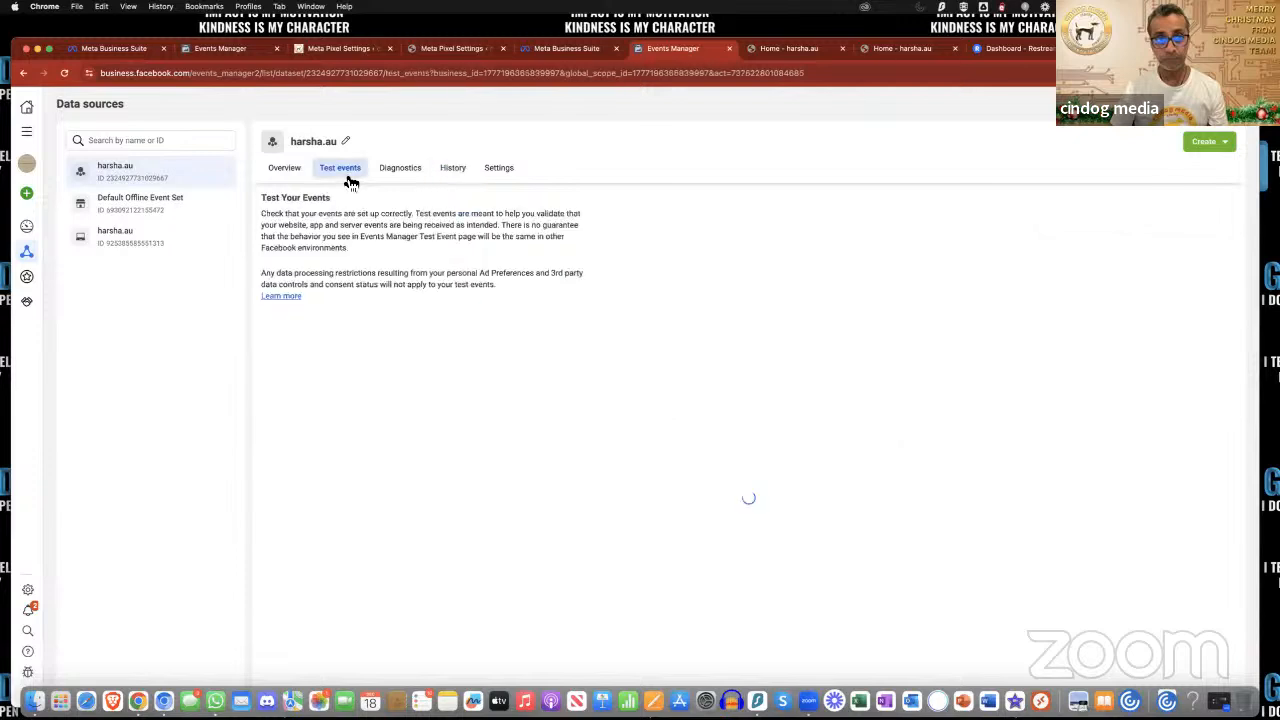
pyautogui.click(386, 178)
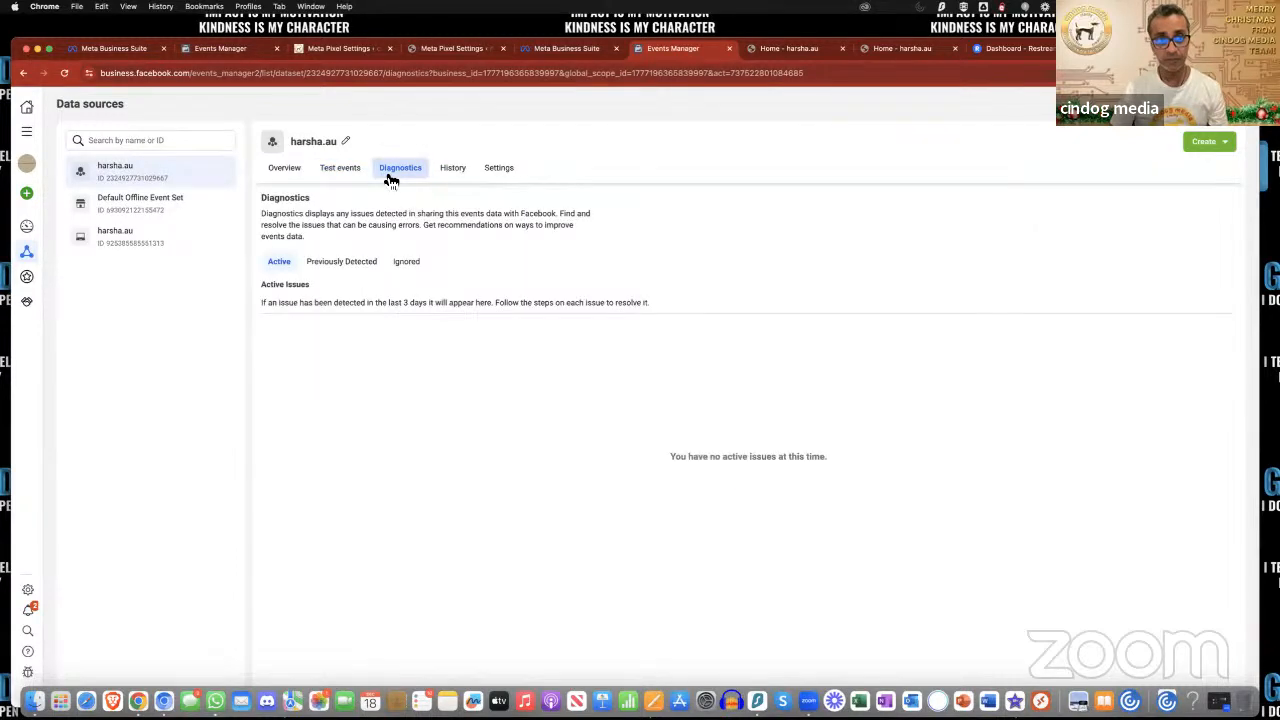
pyautogui.click(328, 177)
pyautogui.click(298, 177)
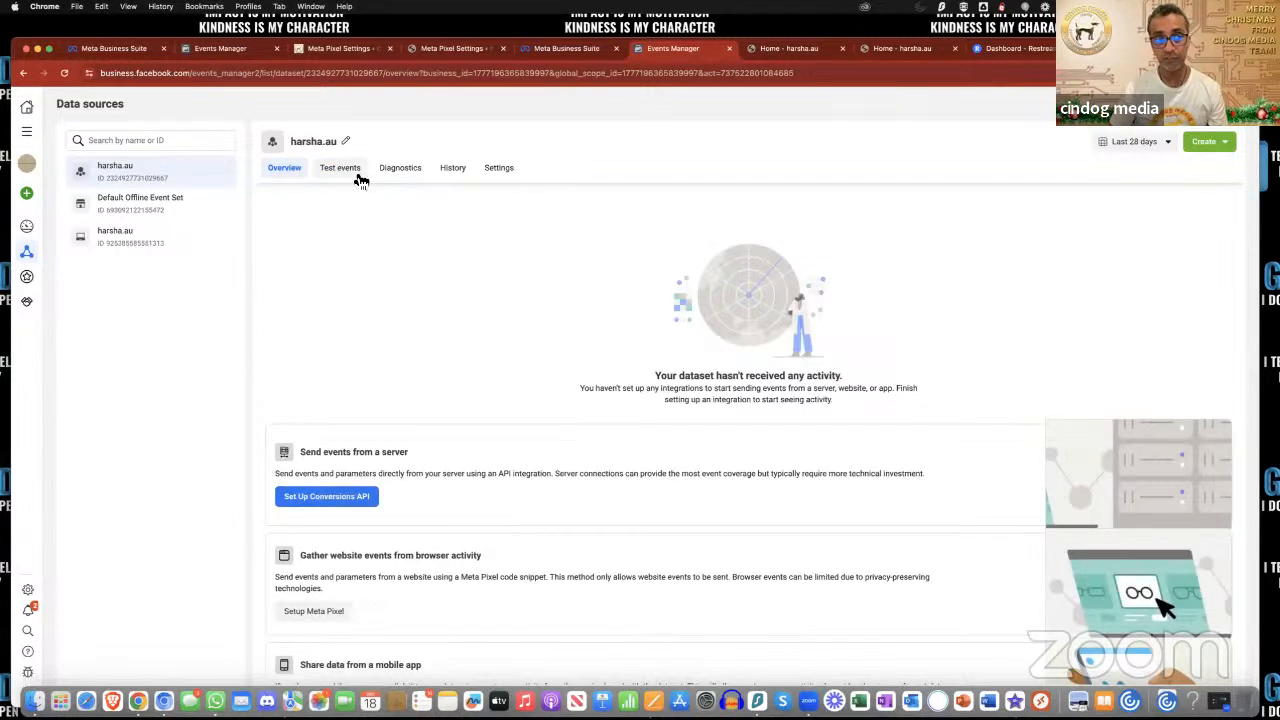
# Step: Open the separate harsha.au pixel, listed last, and examine its test events, diagnostics and change history
pyautogui.click(193, 238)
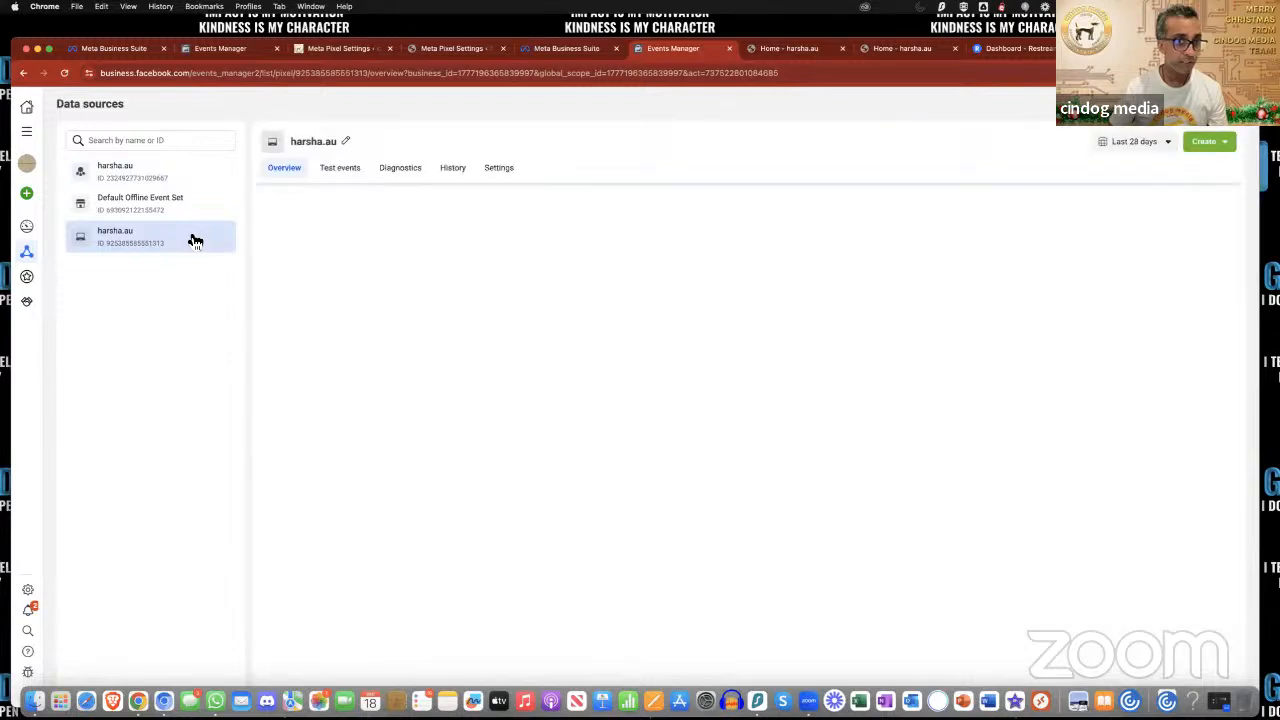
pyautogui.click(344, 177)
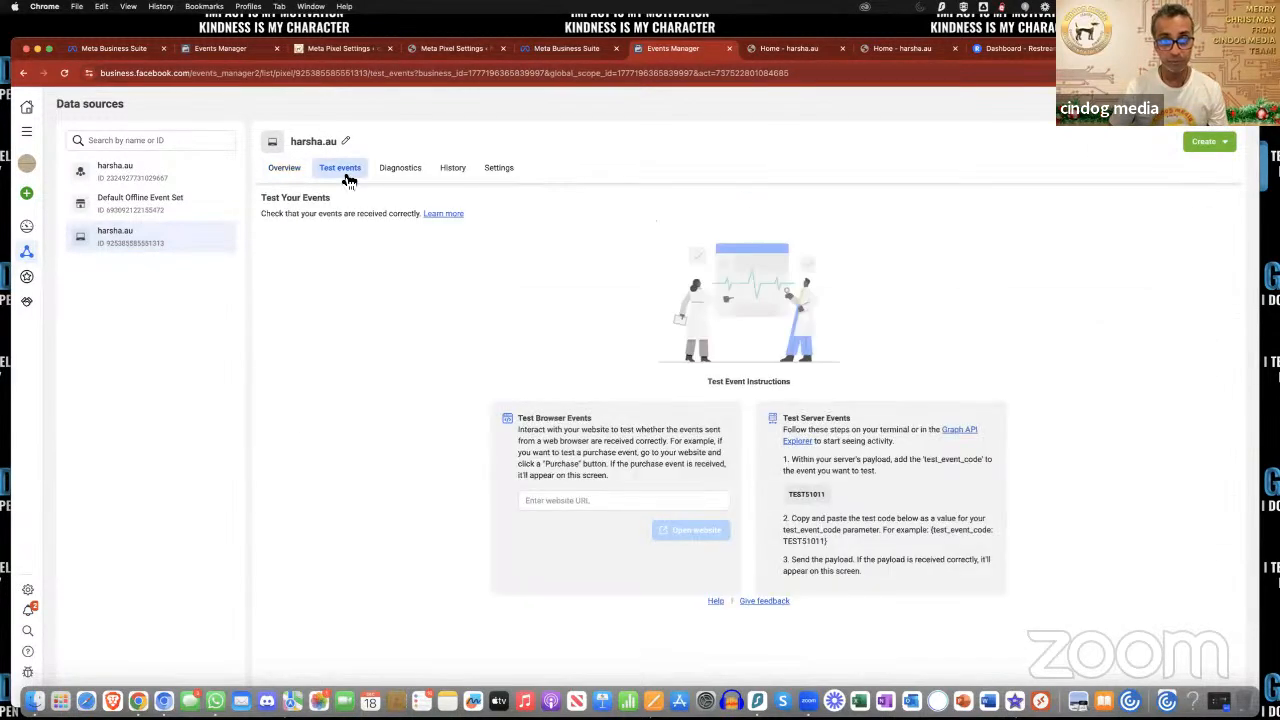
pyautogui.click(408, 175)
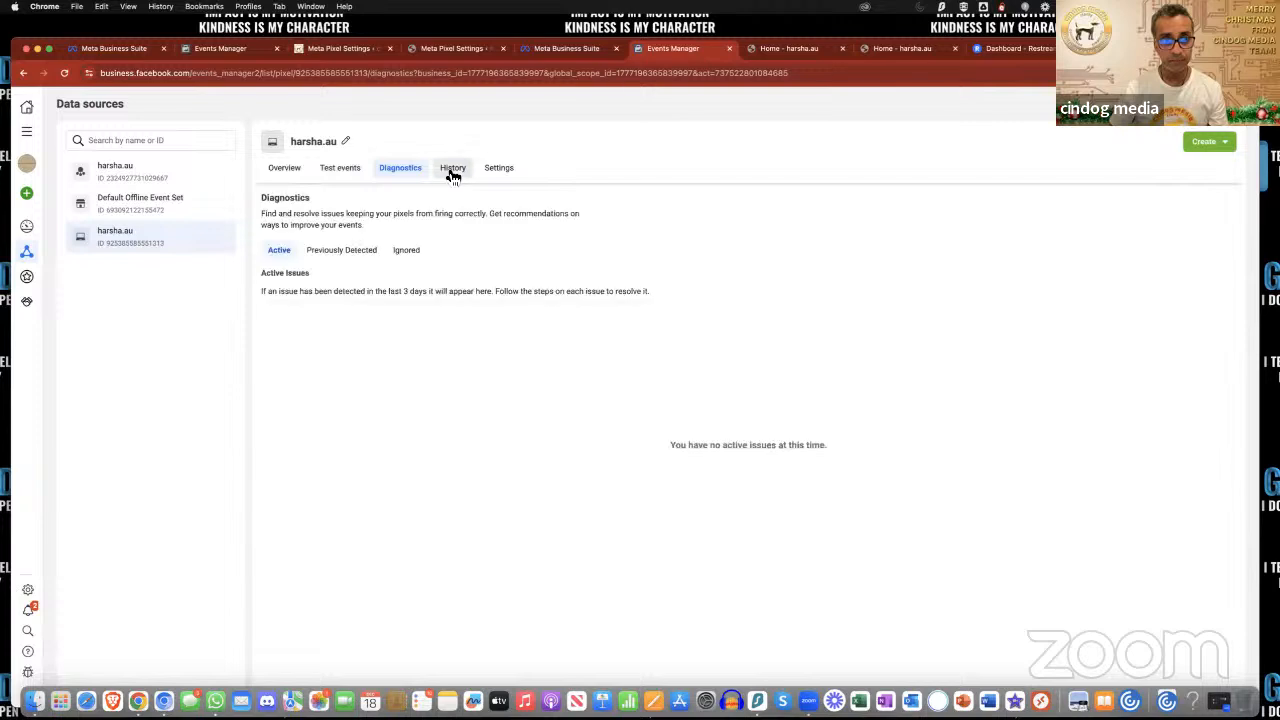
pyautogui.click(453, 172)
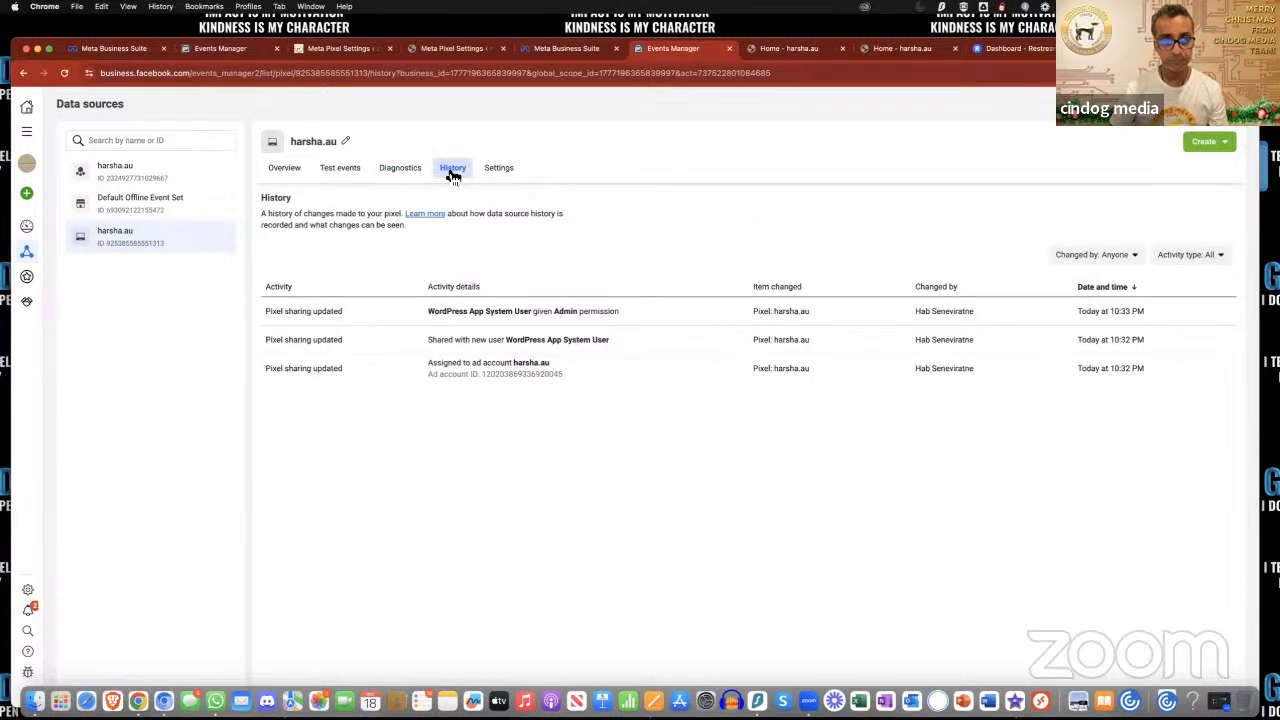
# Step: Reopen the harsha.au dataset and check the site's Facebook connection on the WordPress Meta Pixel Settings page, returning to Events Manager
pyautogui.click(180, 185)
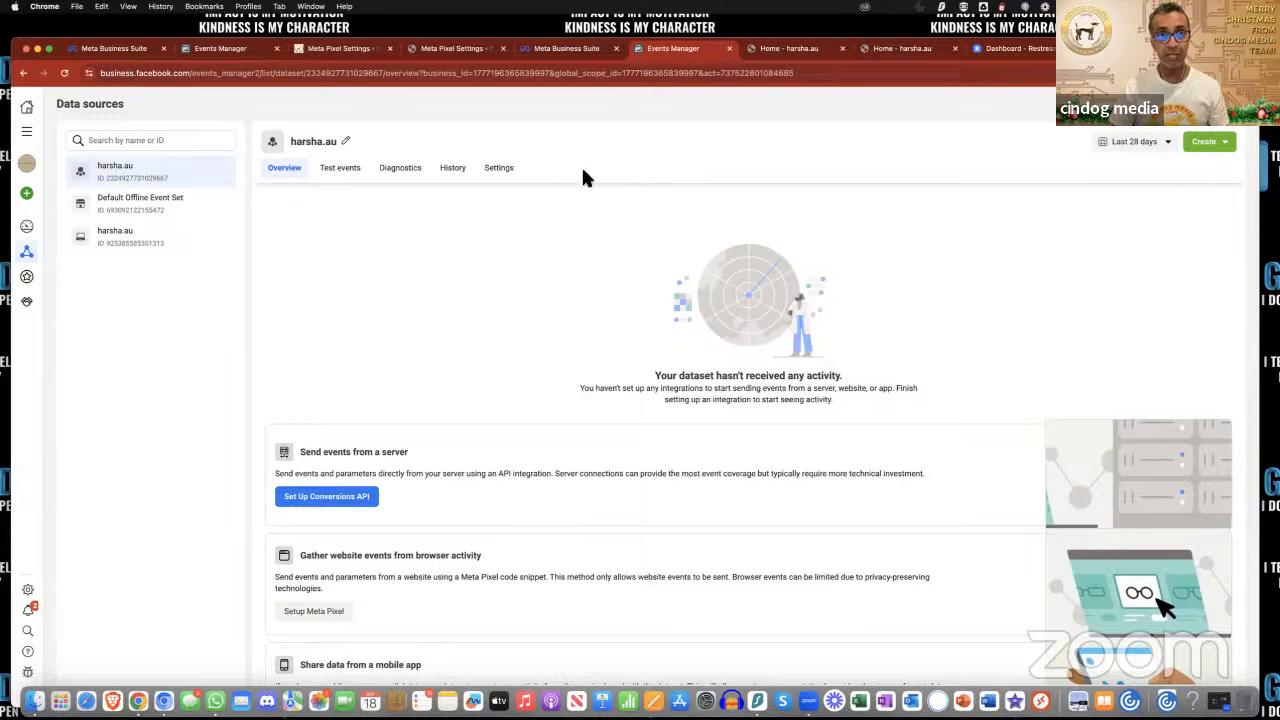
pyautogui.click(445, 50)
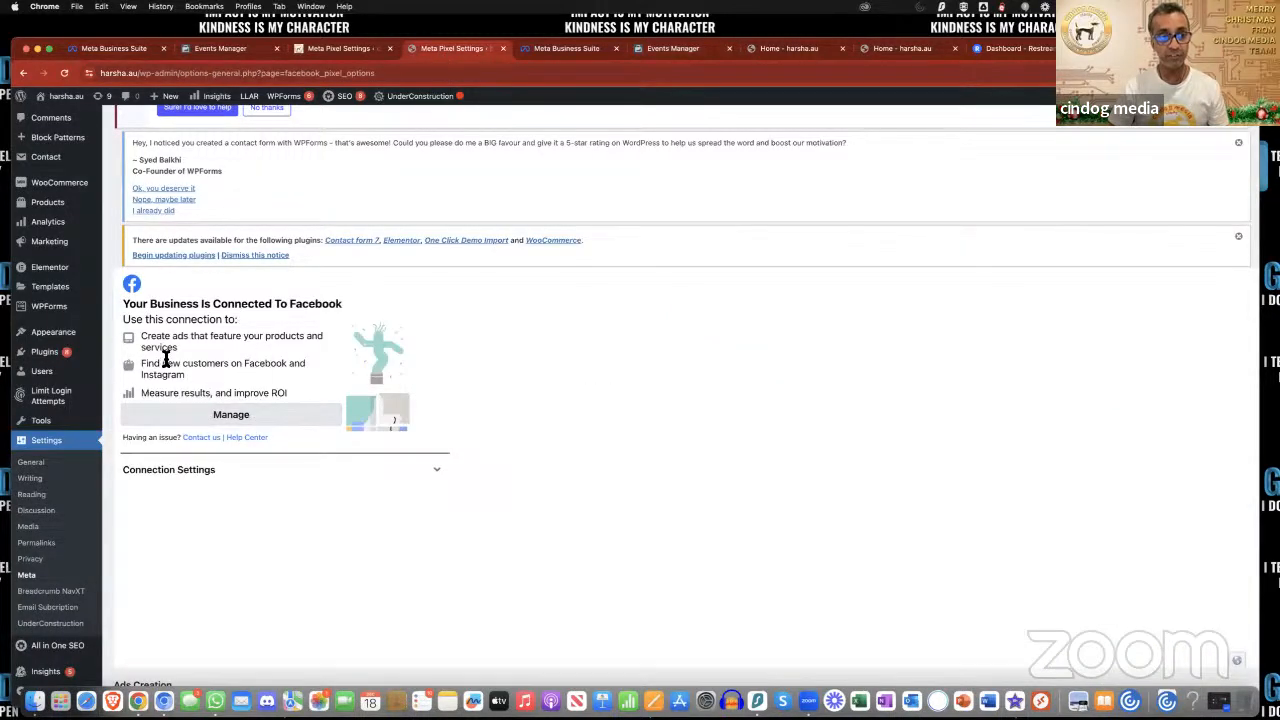
pyautogui.click(662, 49)
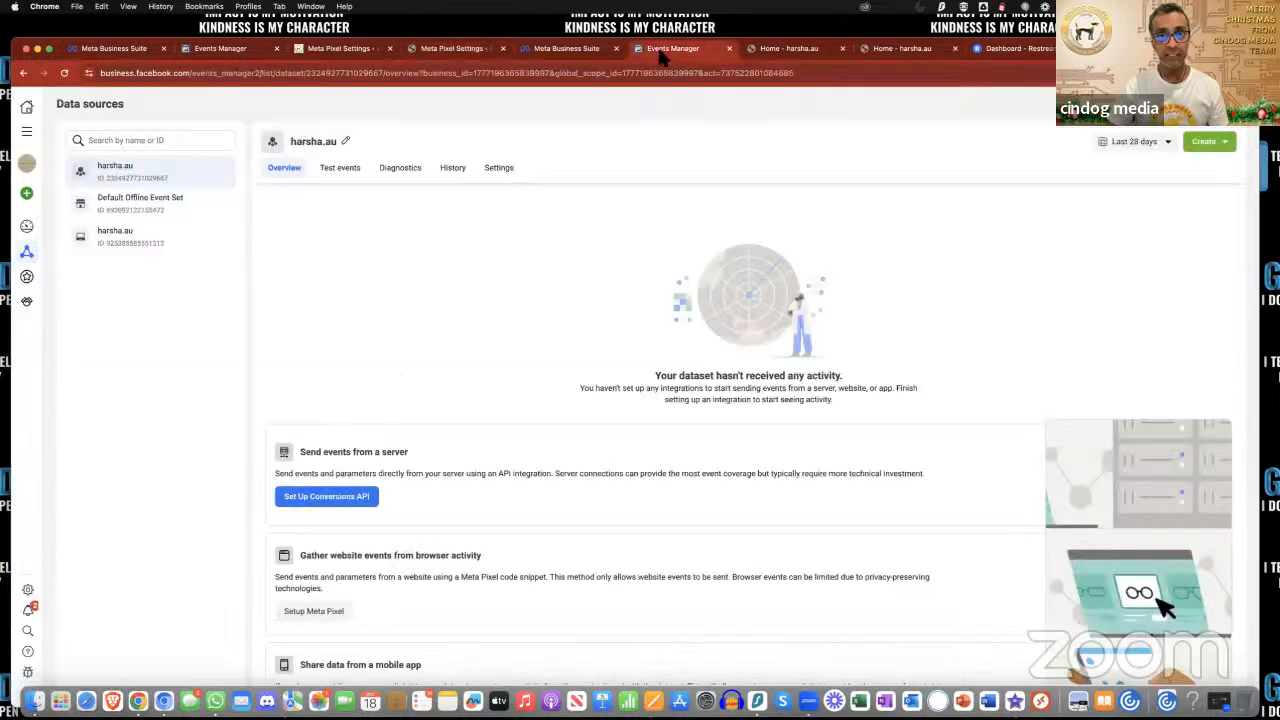
# Step: Recheck the harsha.au dataset's history and test events, ending on its overview
pyautogui.click(465, 167)
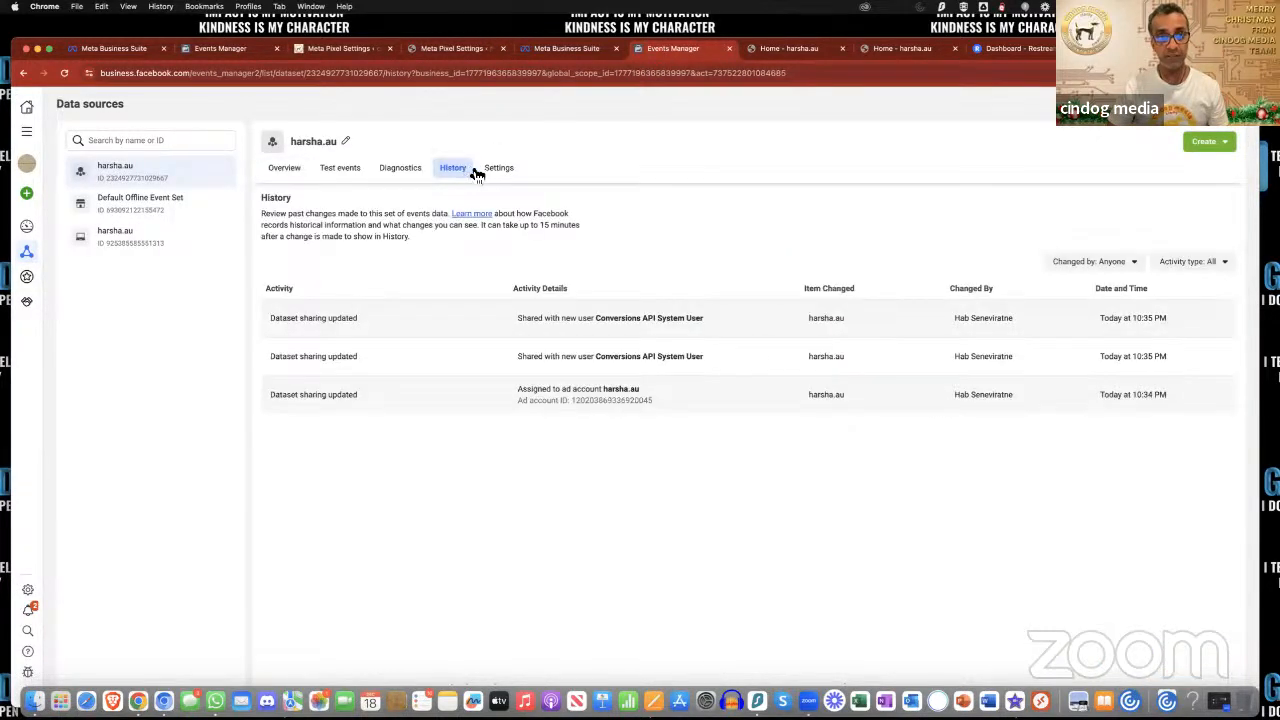
pyautogui.click(327, 172)
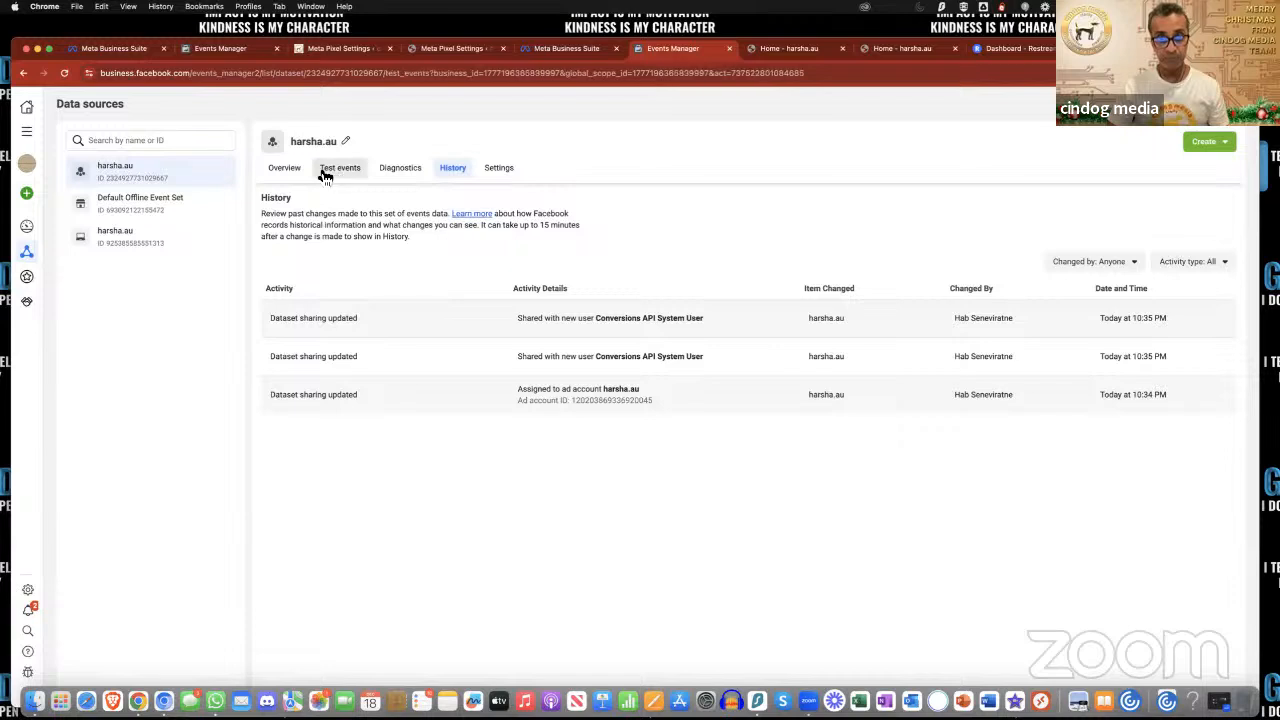
pyautogui.click(285, 172)
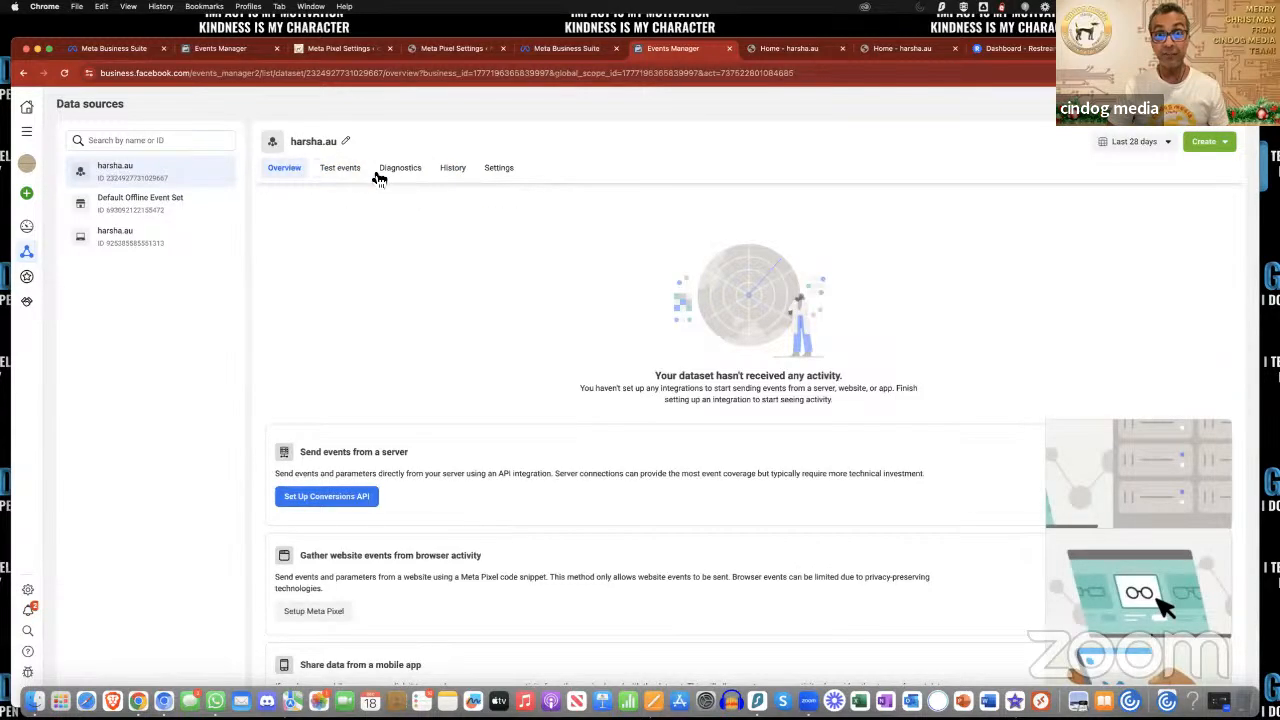